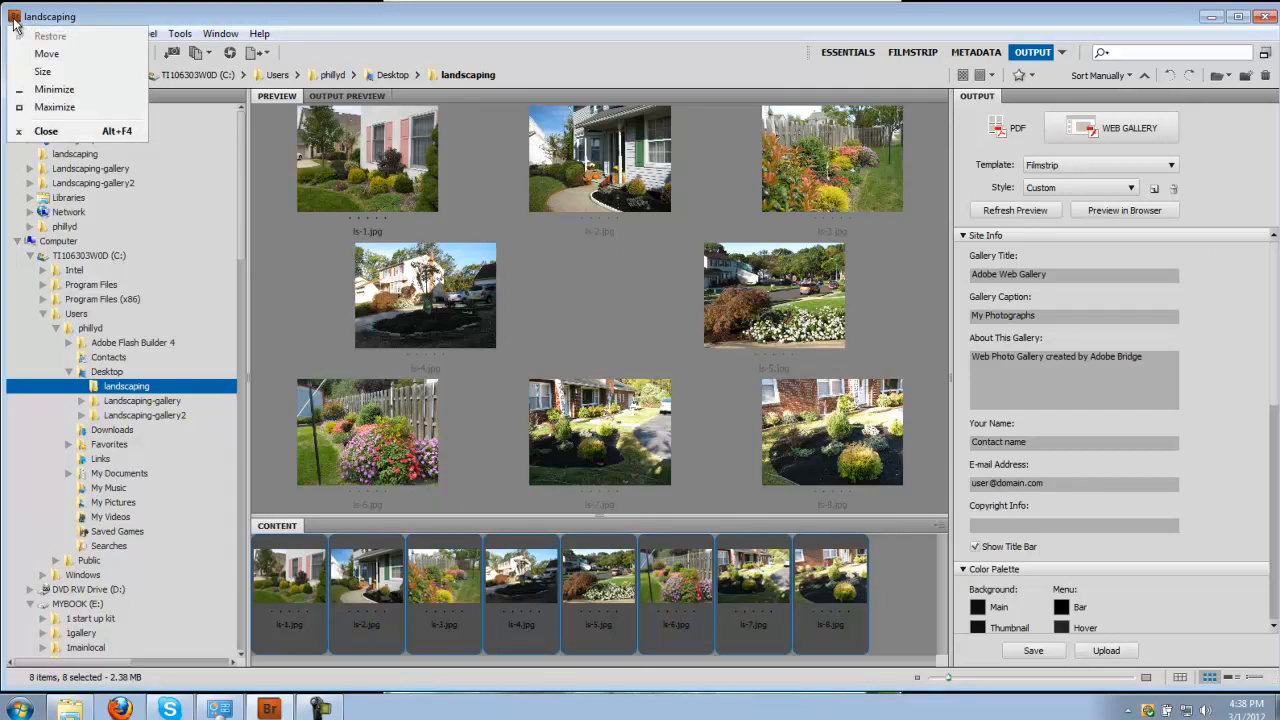
Close Bridge, relaunch Adobe Bridge CS5 from the Start menu and show the Desktop folder.
click(277, 228)
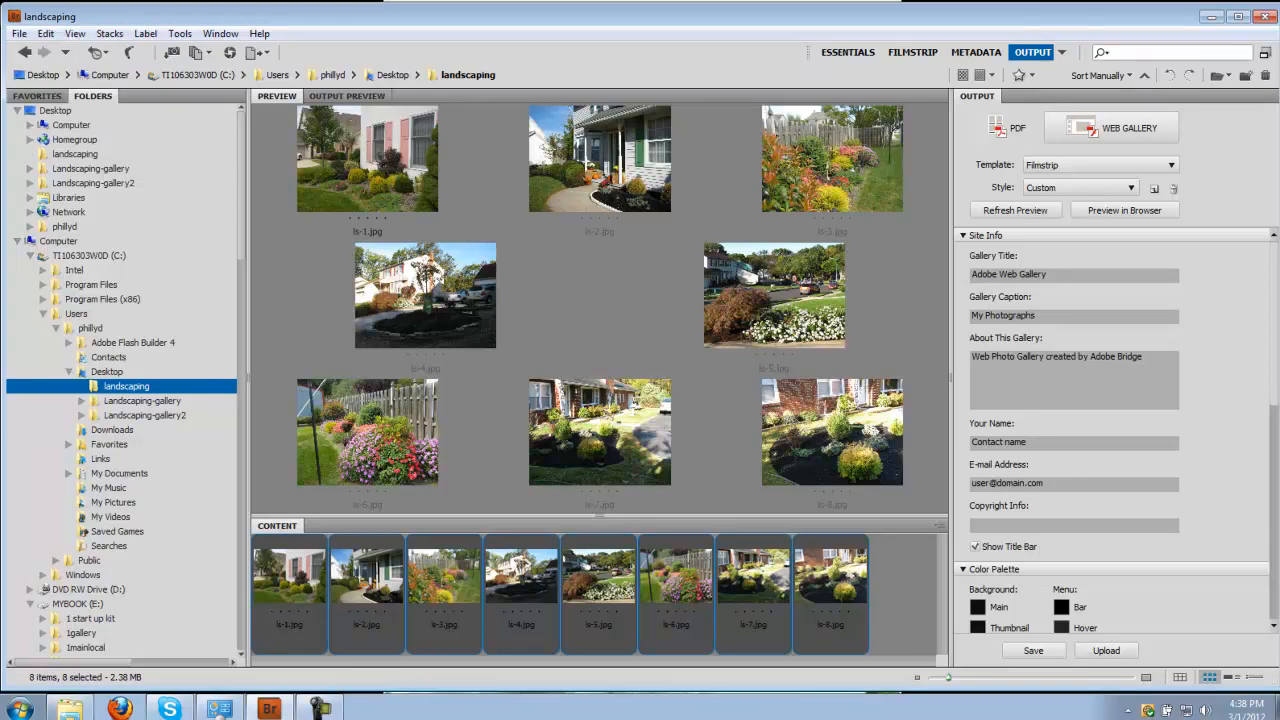
click(1267, 22)
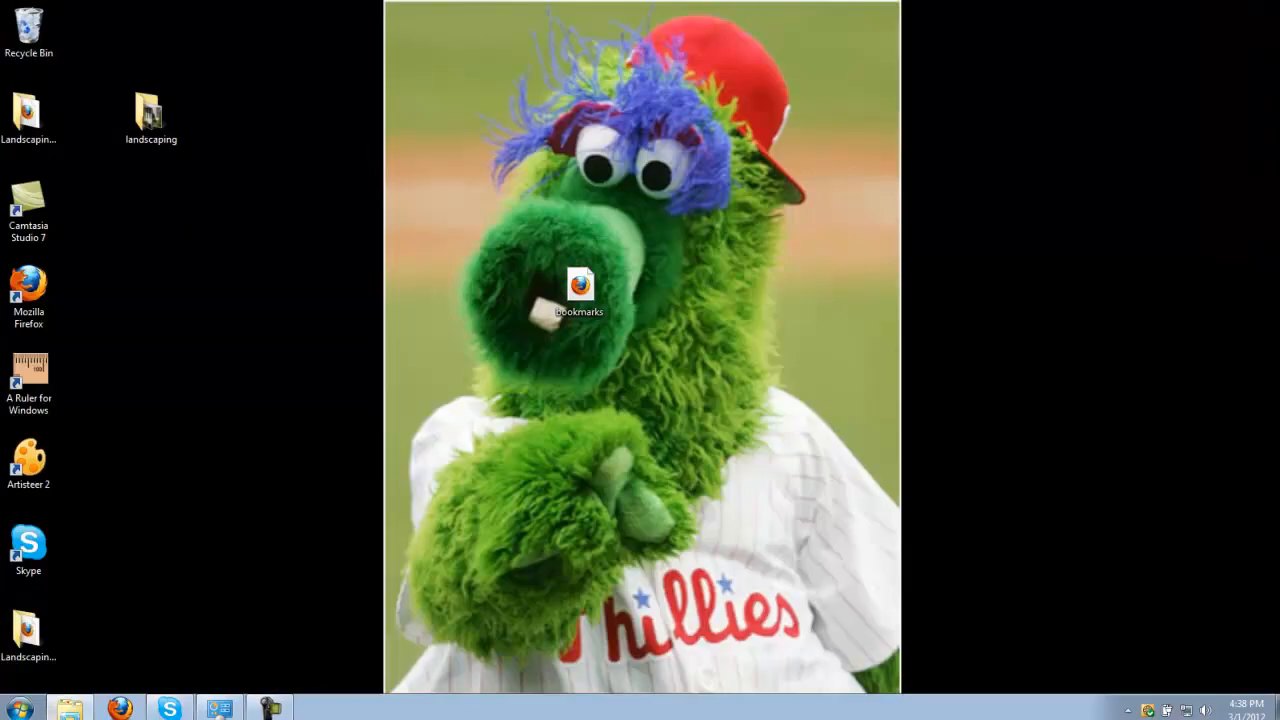
click(45, 710)
click(66, 279)
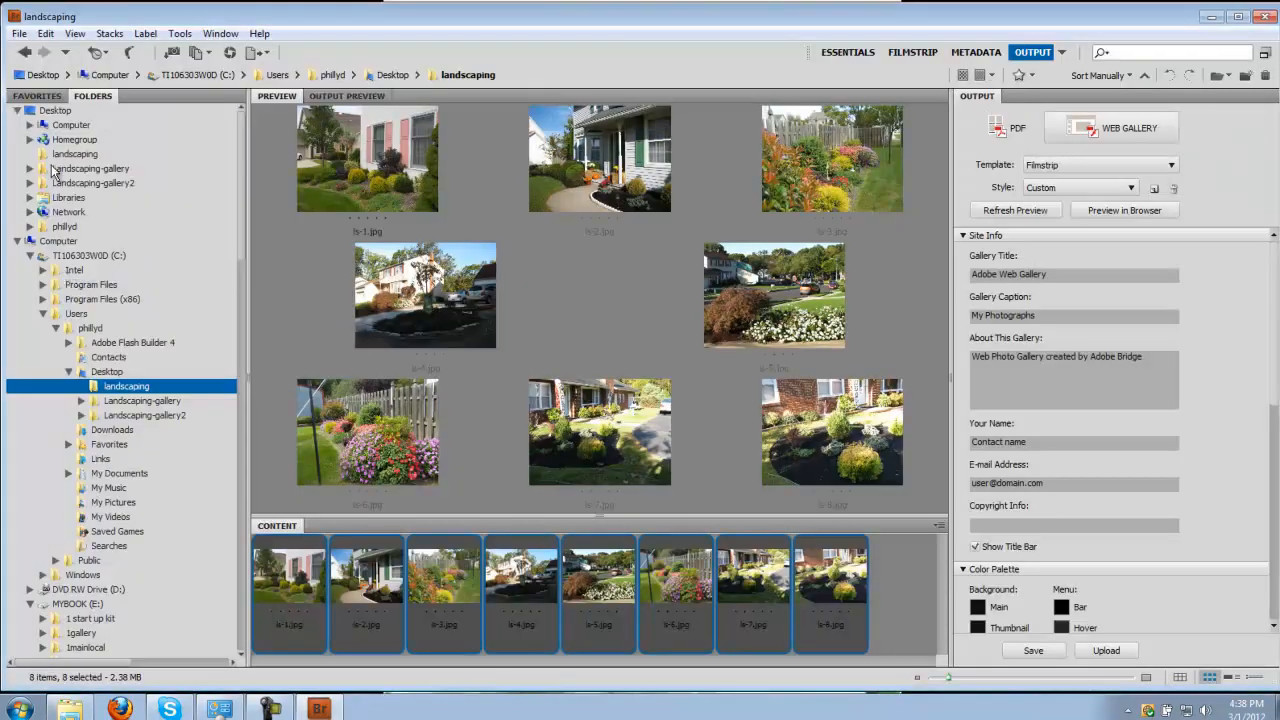
click(55, 112)
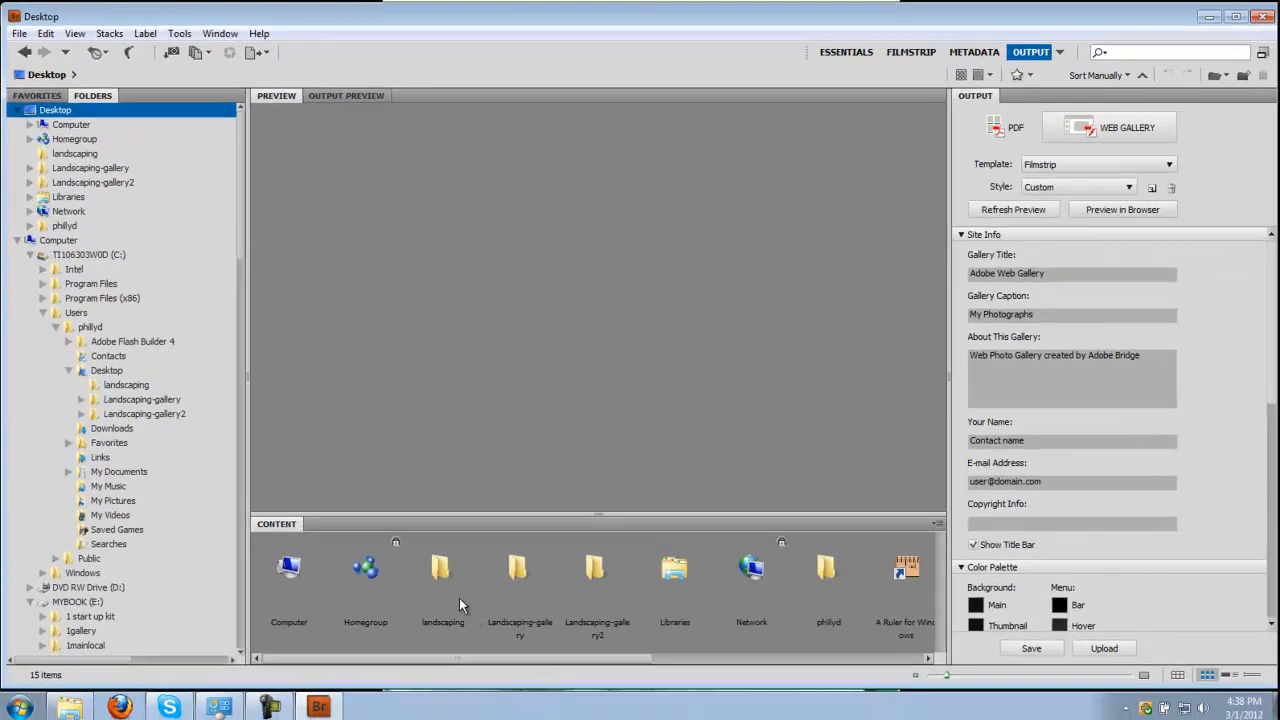
Open the landscaping folder and preview each photo from ls-8 back to ls-1.
double_click(451, 591)
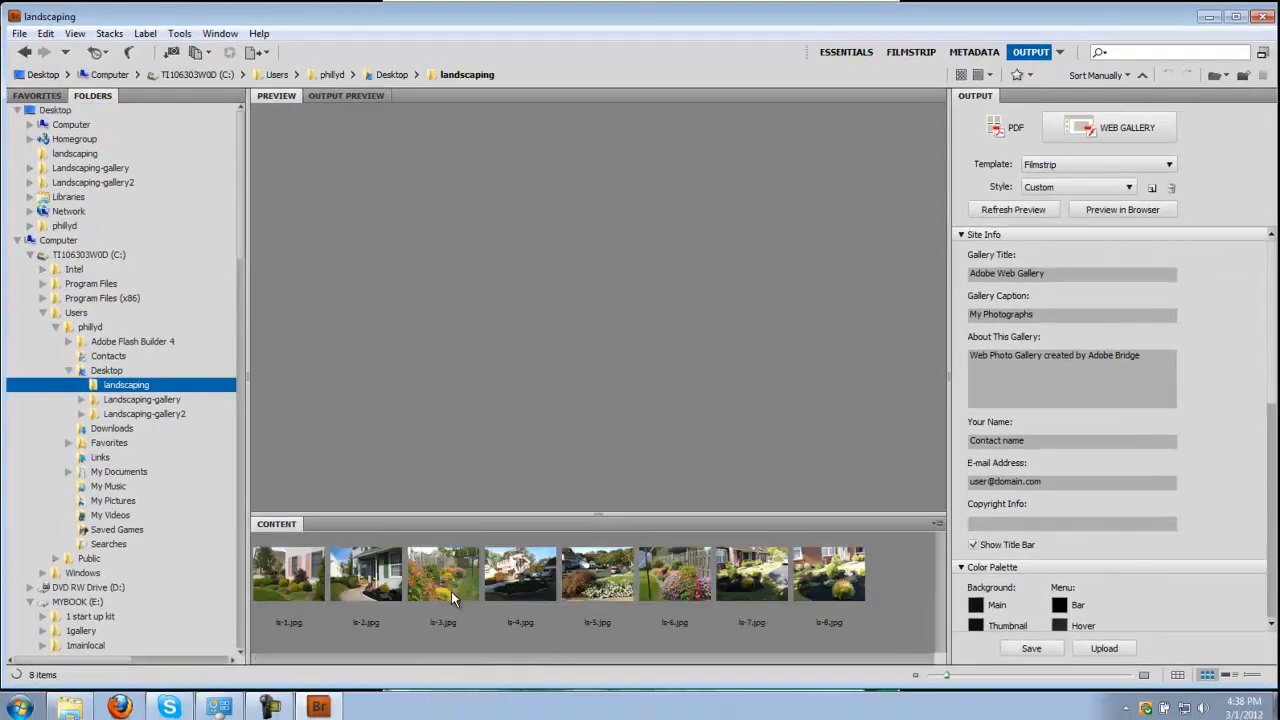
click(840, 590)
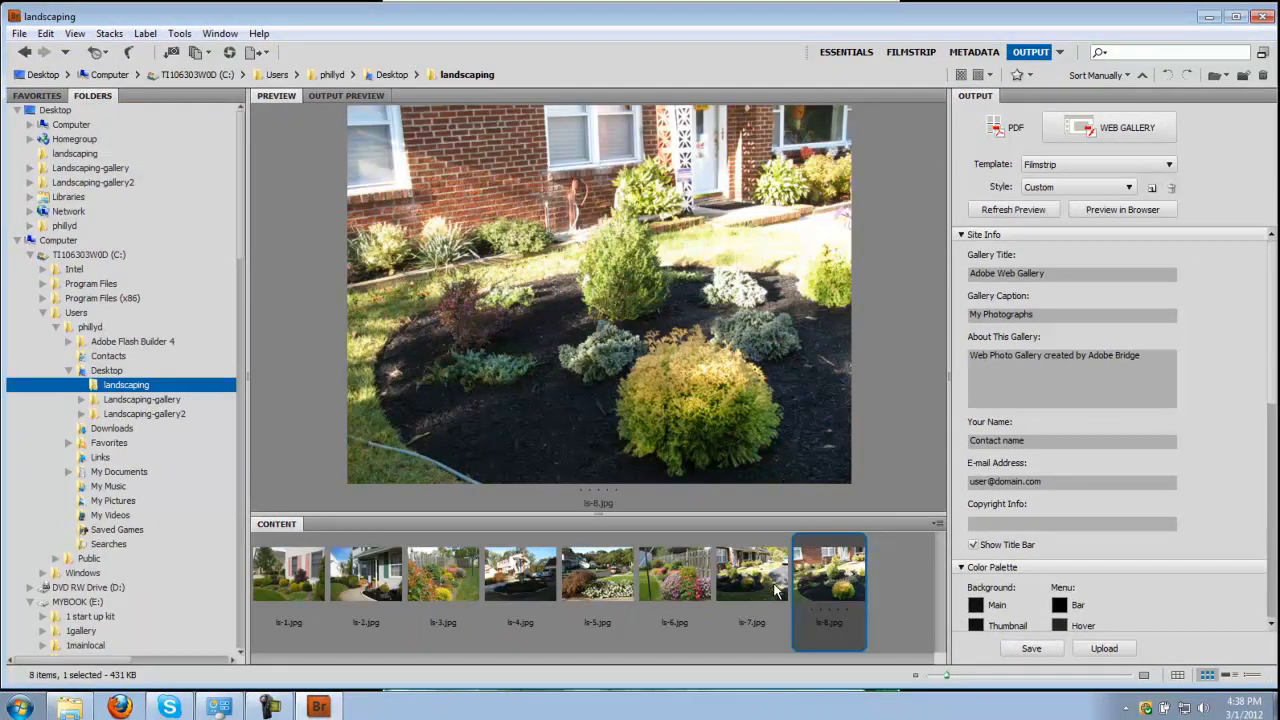
click(778, 590)
click(647, 590)
click(618, 586)
click(527, 580)
click(443, 579)
click(365, 580)
click(311, 580)
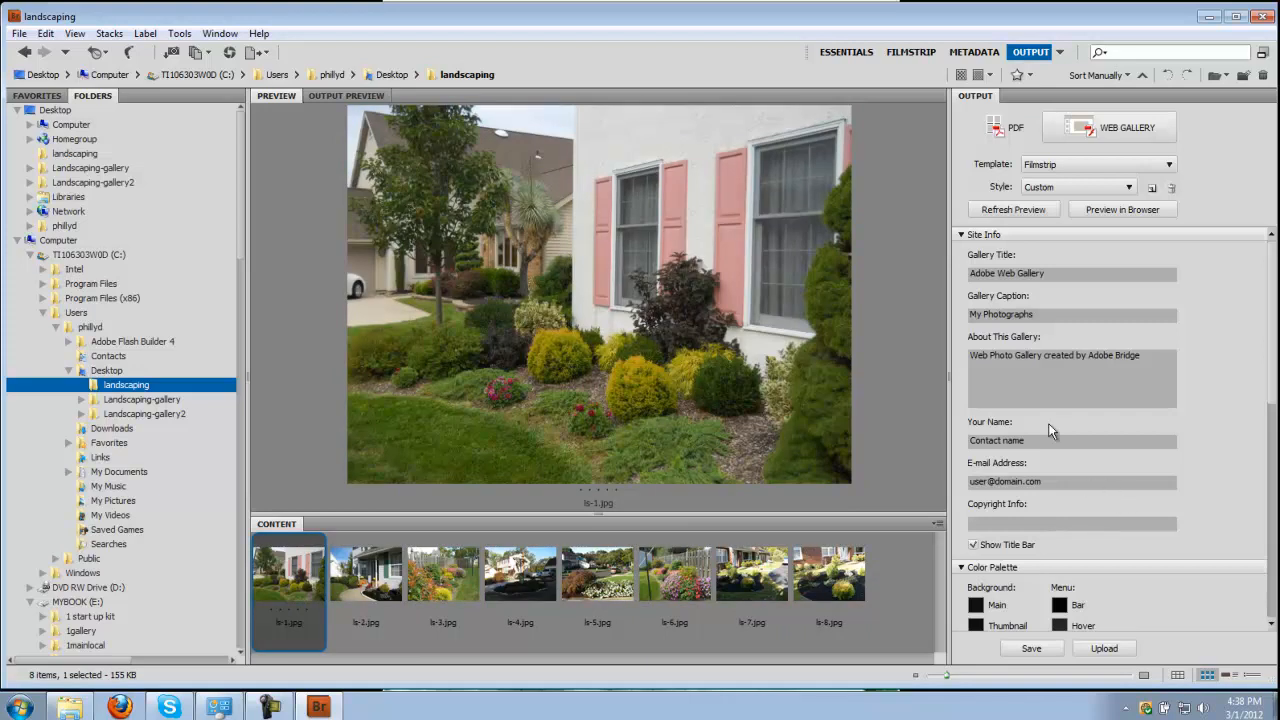
Select all eight photos, ls-1 through ls-8, for the gallery.
click(856, 604)
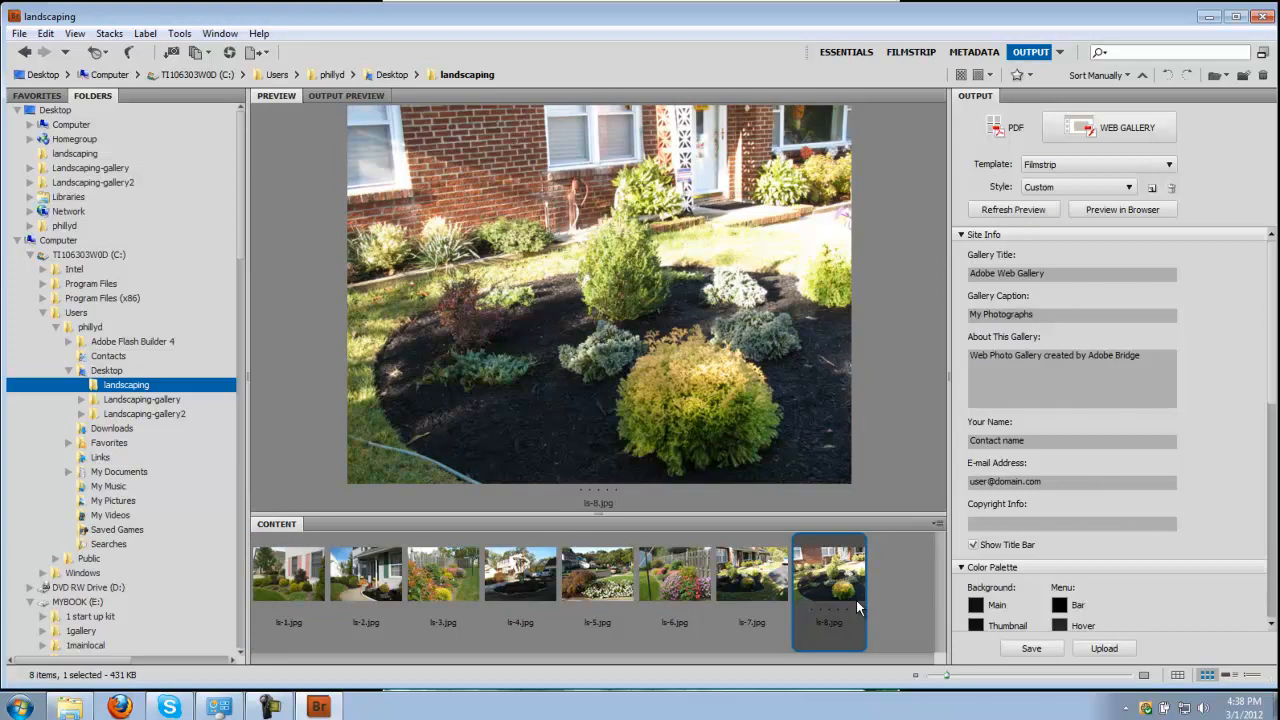
ctrl+click(284, 585)
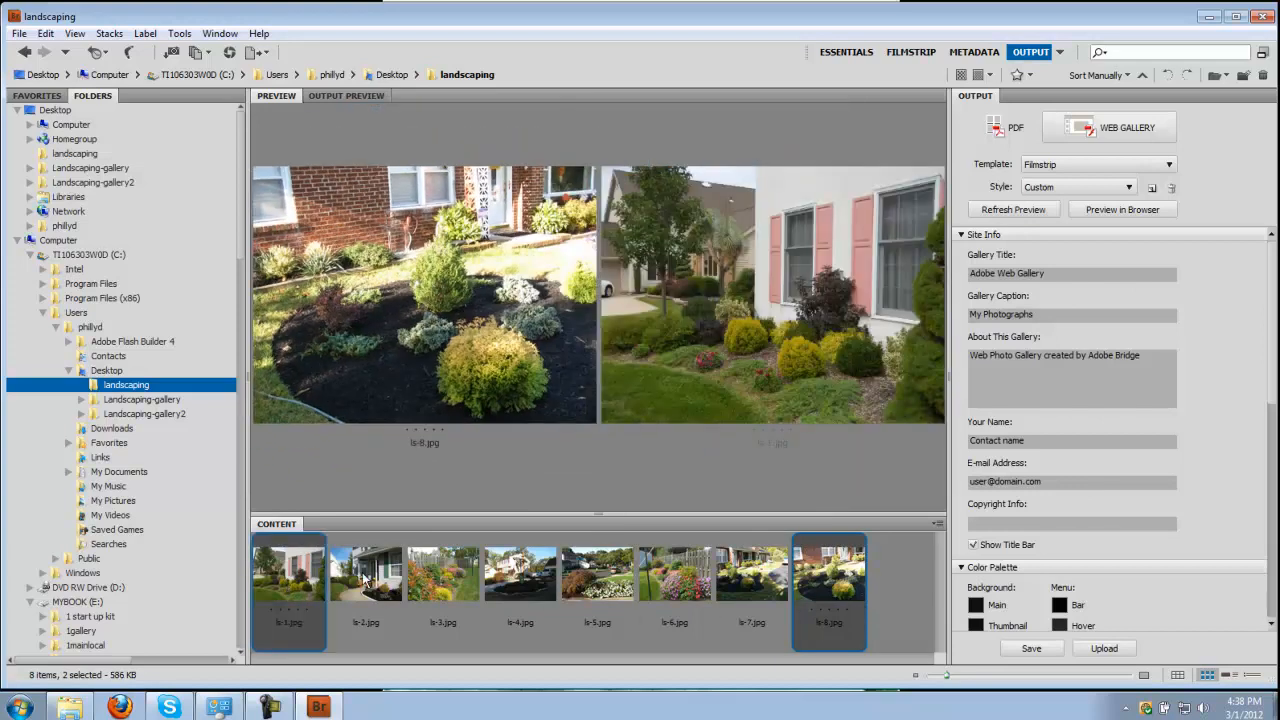
ctrl+click(390, 582)
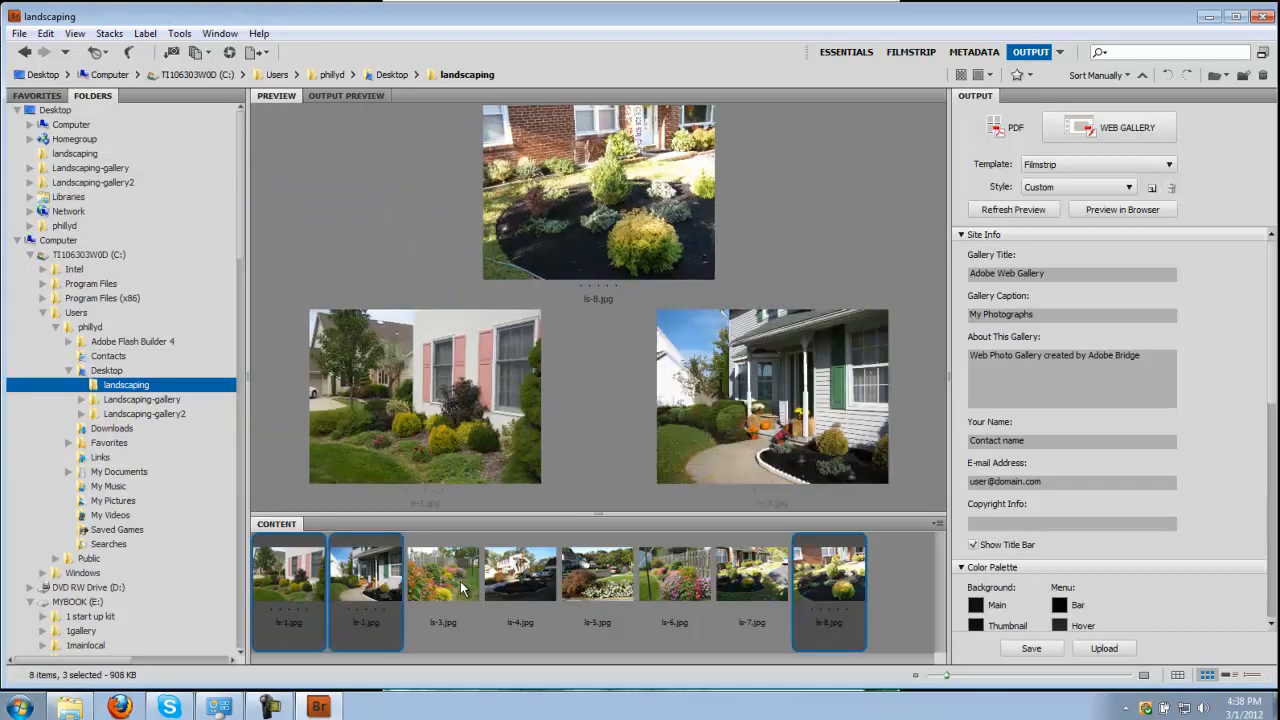
shift+click(765, 588)
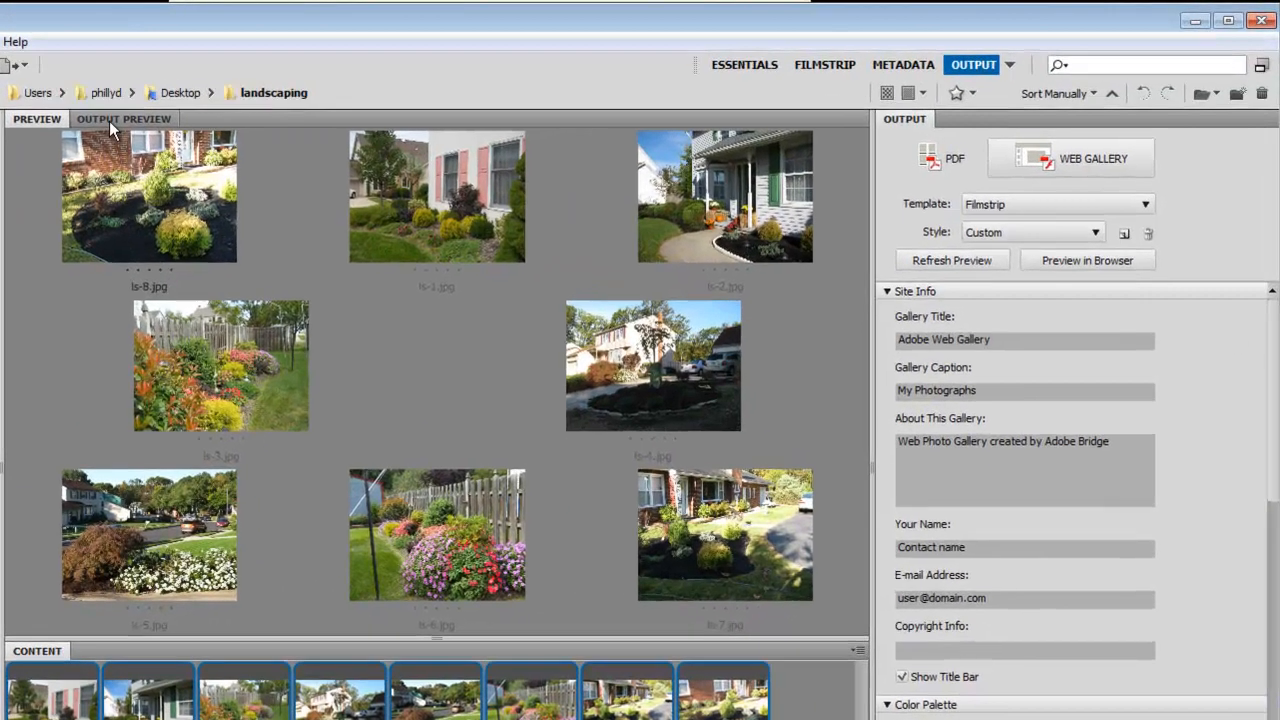
Refresh the Output Preview, then try Essentials, Filmstrip and Metadata workspaces before returning to Output.
click(334, 97)
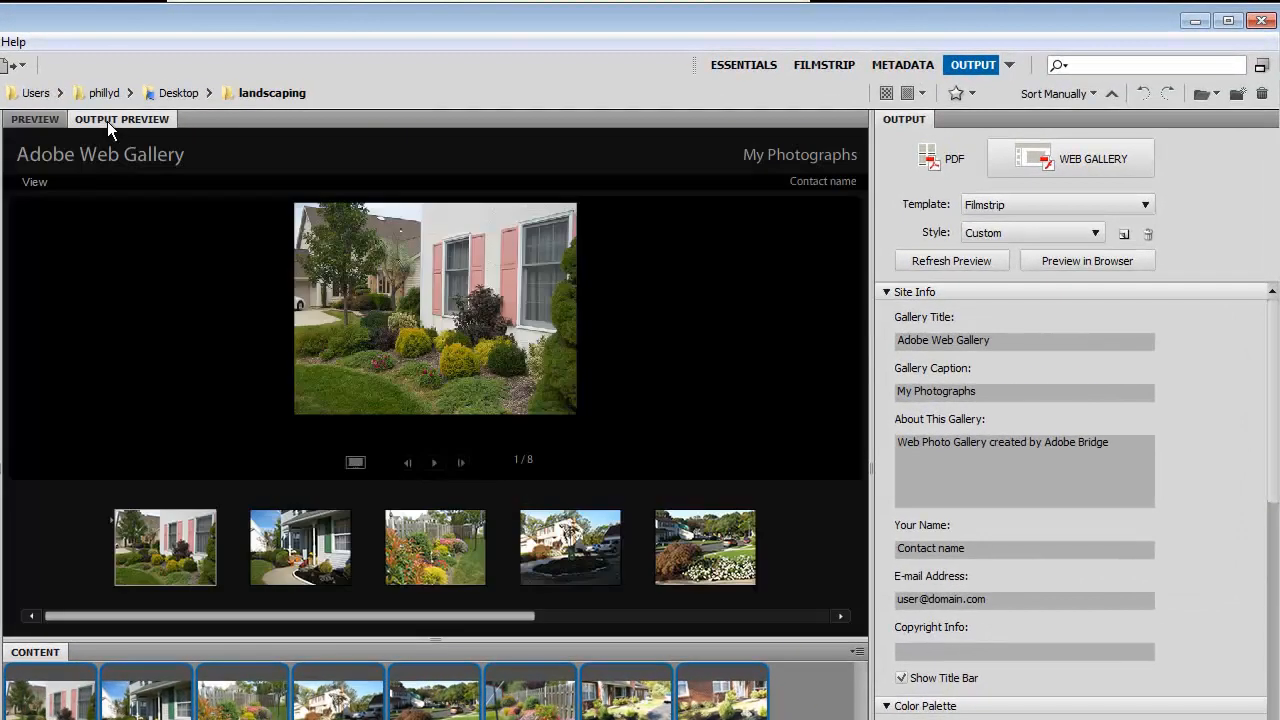
click(922, 262)
click(752, 64)
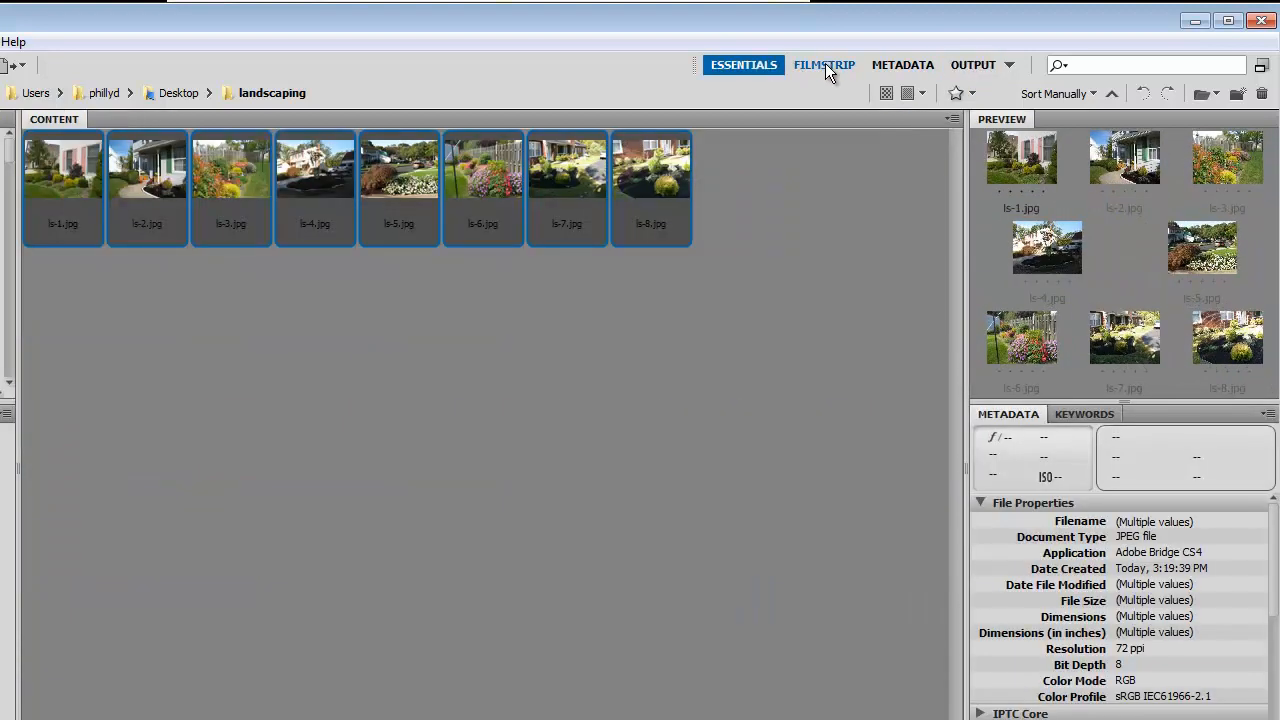
click(831, 64)
click(896, 61)
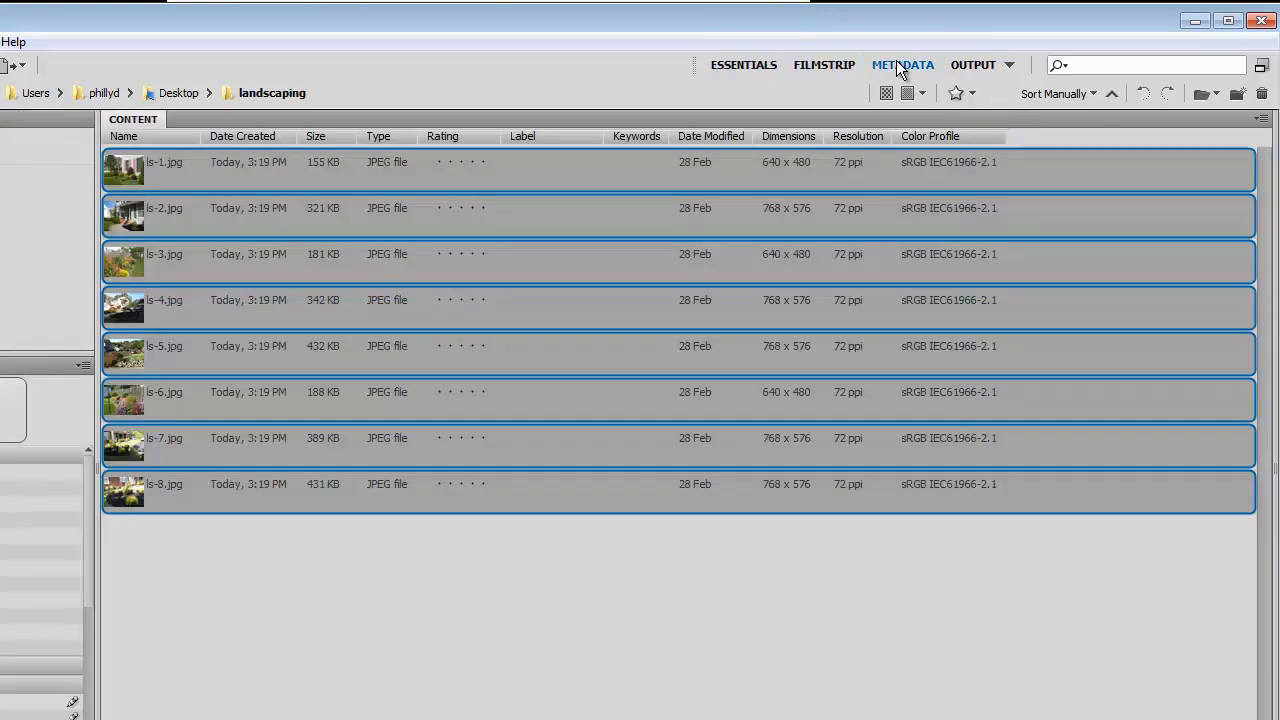
click(971, 64)
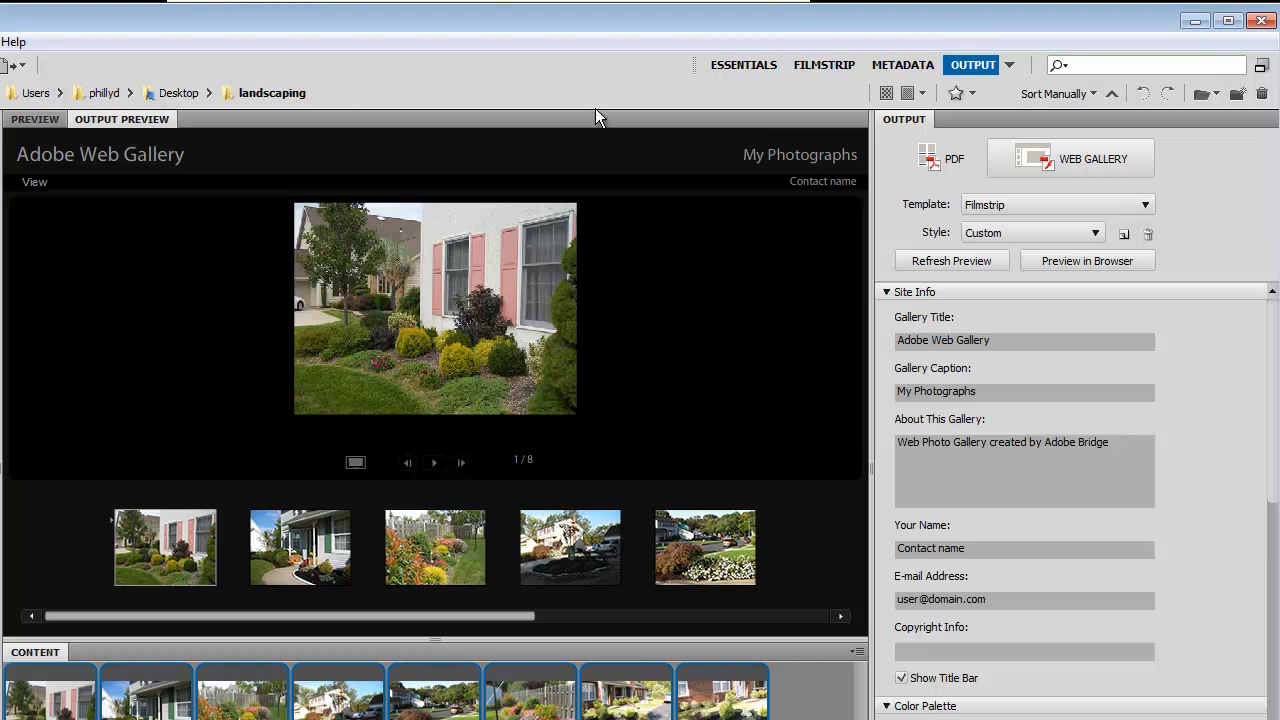
Switch the gallery template to Standard, then back to Filmstrip with the Darkroom style.
click(1107, 199)
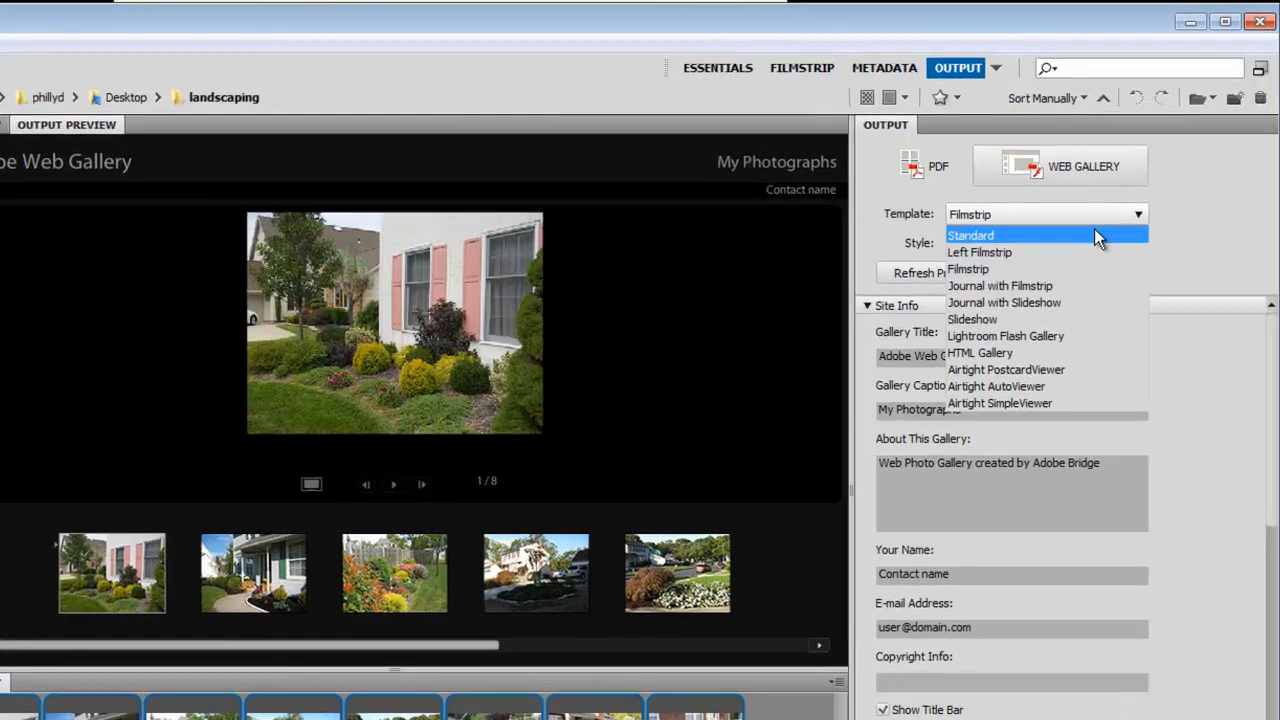
click(1098, 230)
click(1101, 209)
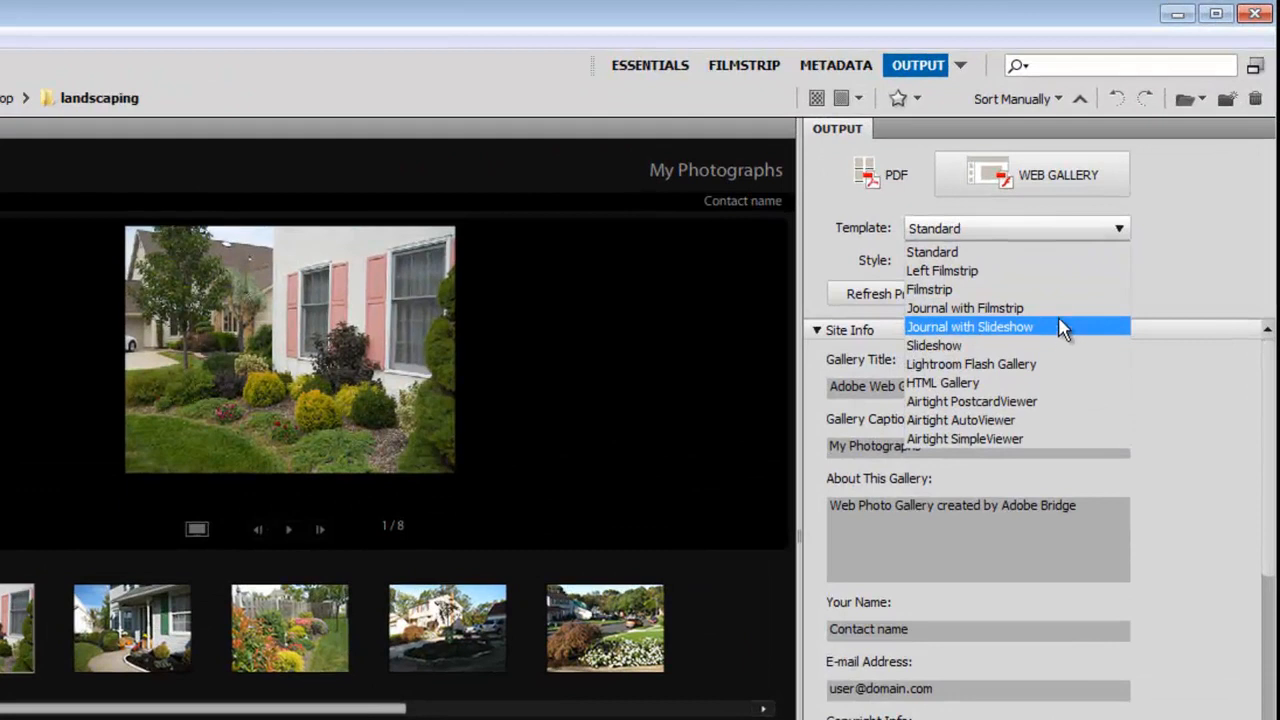
click(1054, 291)
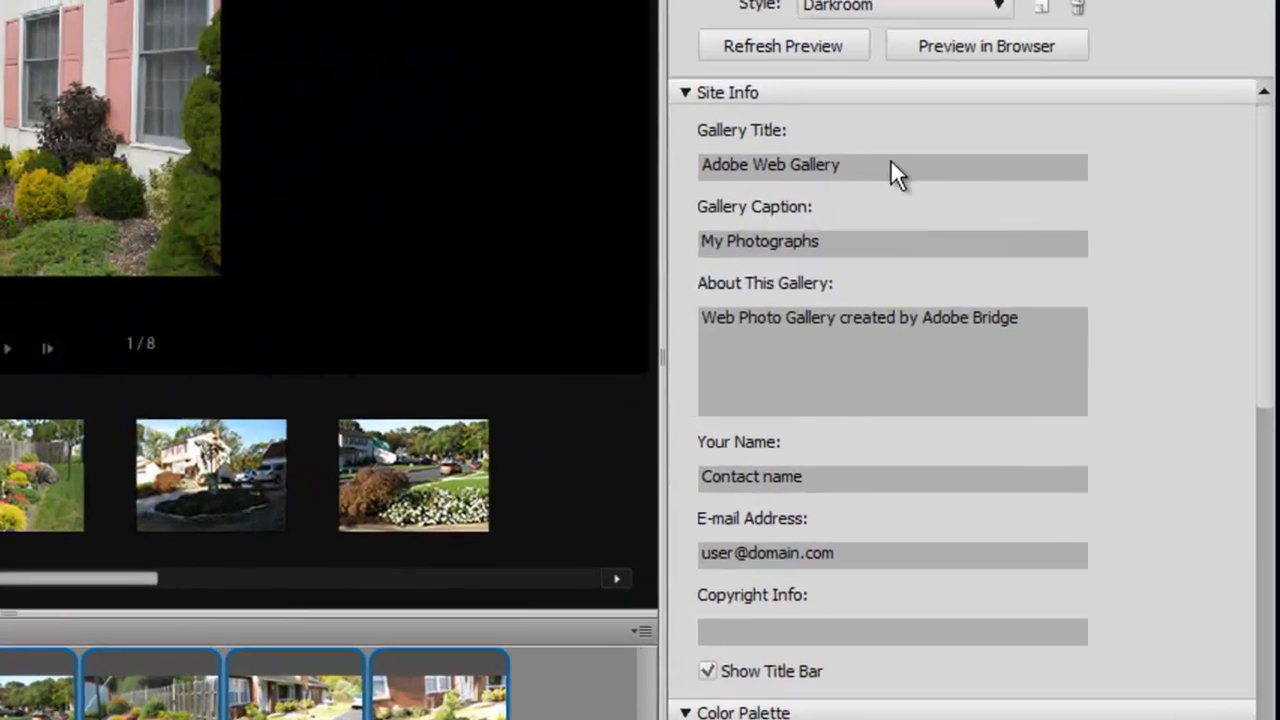
click(891, 168)
Replace the gallery title with 'Landscaping'.
key(ctrl+a)
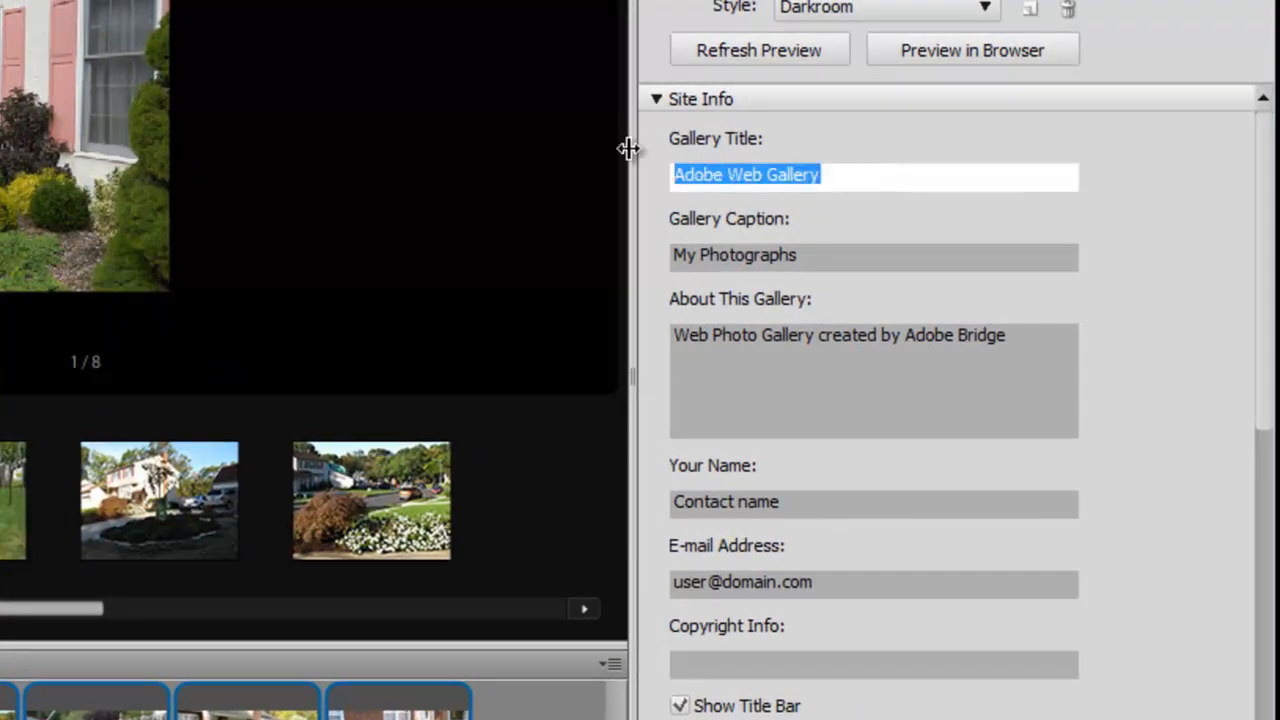
text(Lad)
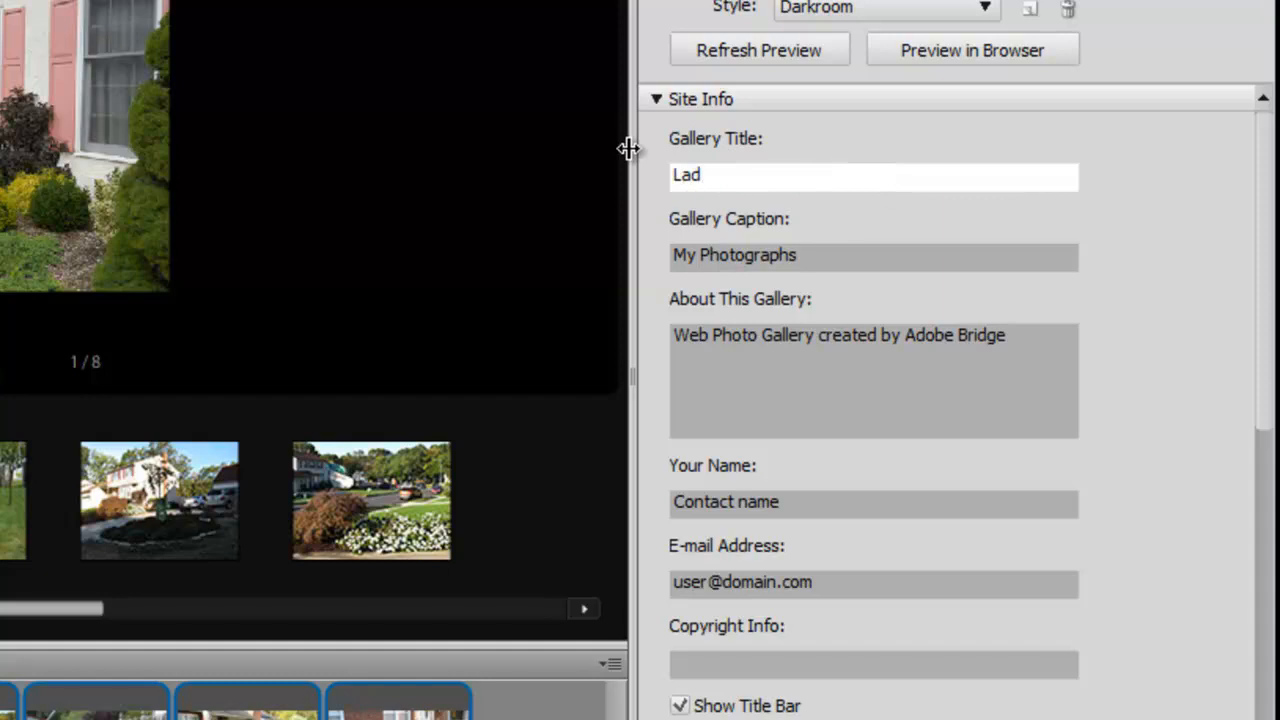
key(BackSpace)
text(ndscaping)
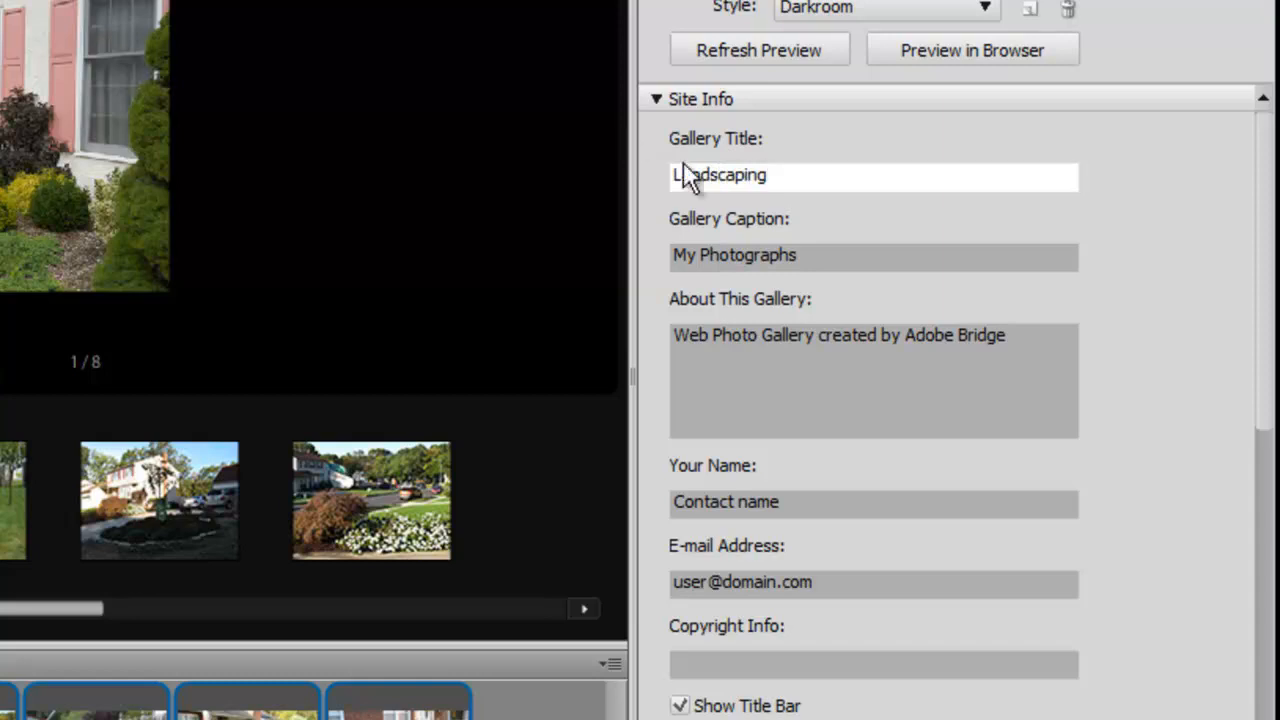
Clear the 'My Photographs' caption and the About This Gallery description.
click(813, 255)
drag(813, 255, 604, 262)
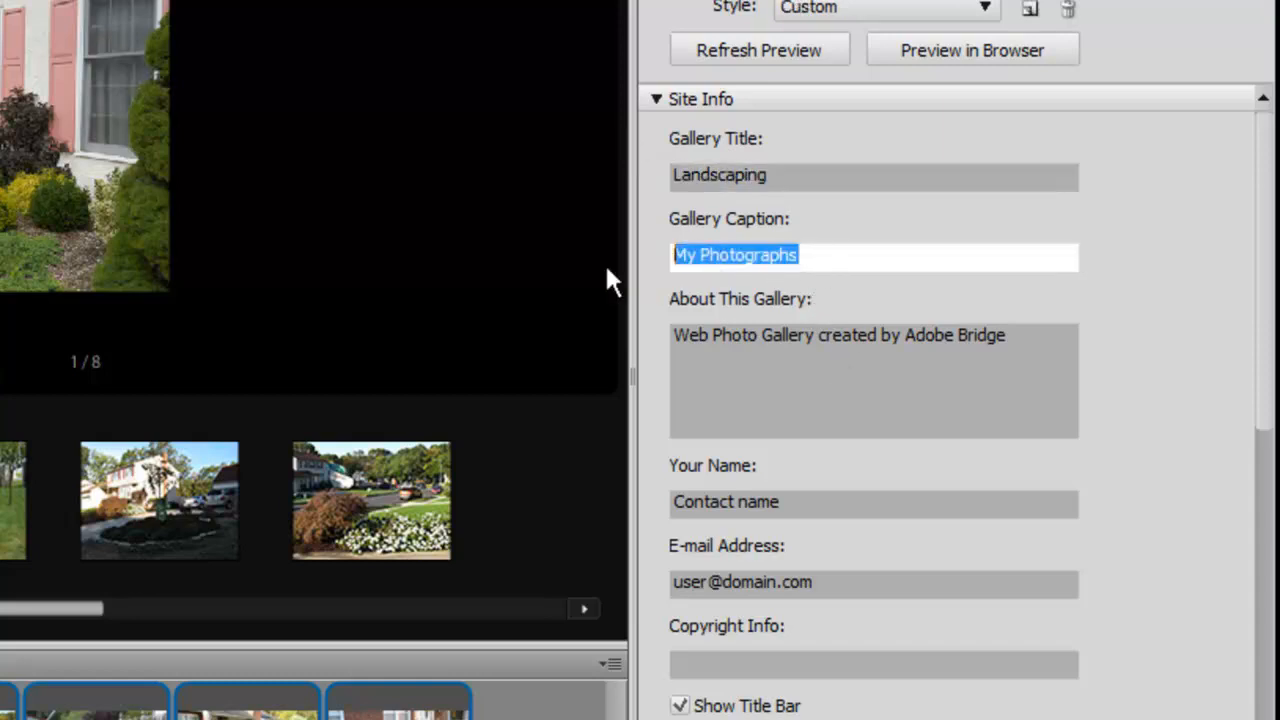
key(BackSpace)
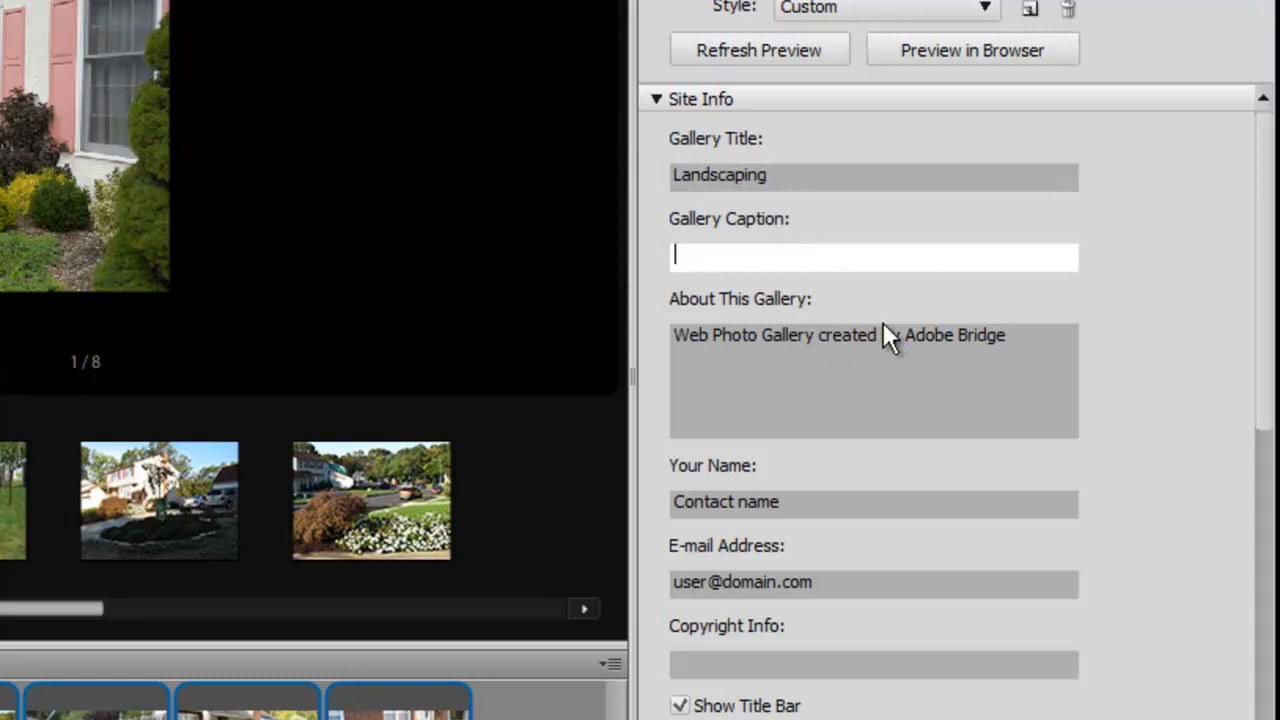
drag(1016, 335, 580, 318)
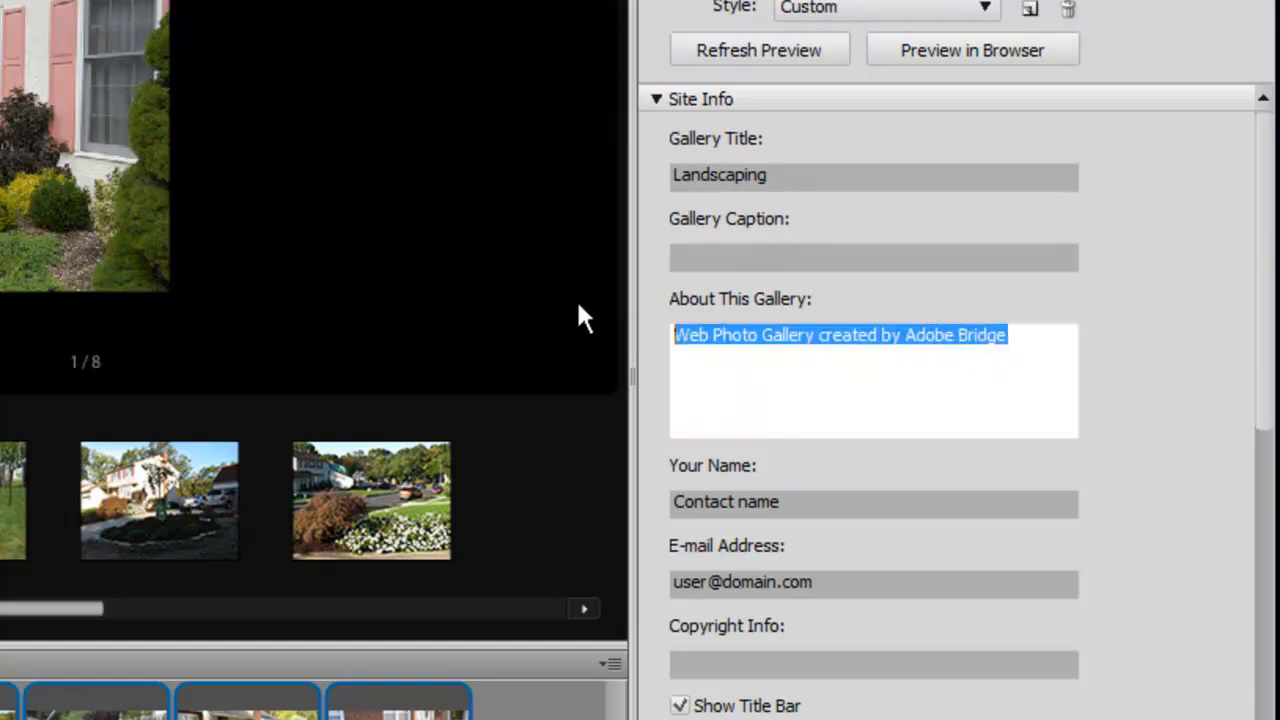
key(BackSpace)
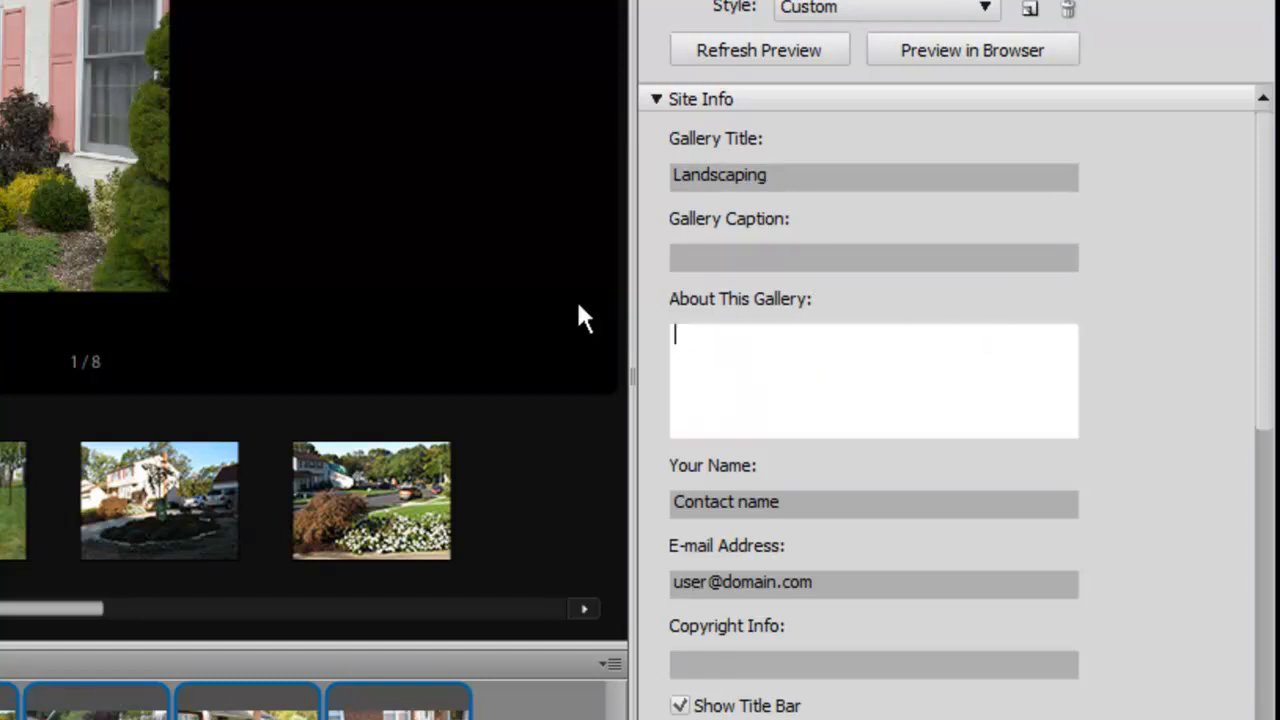
Clear the placeholder contact name and e-mail address fields.
click(830, 508)
drag(829, 513, 646, 517)
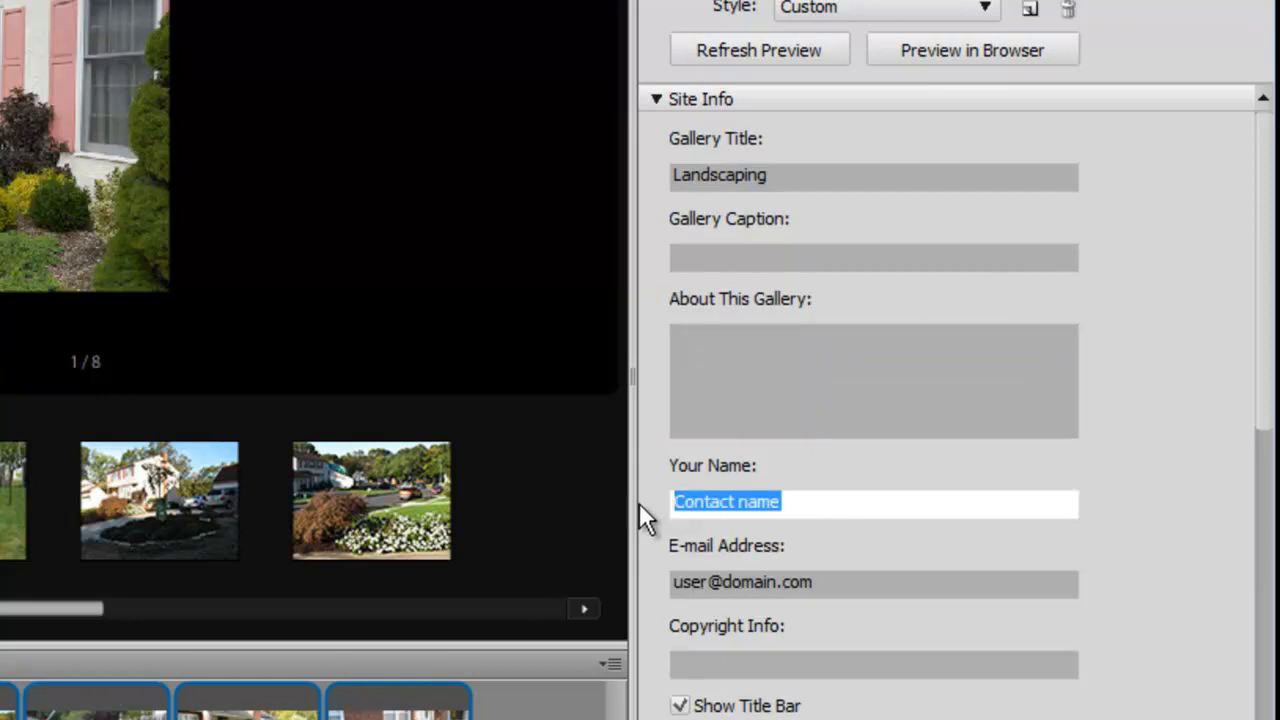
key(BackSpace)
click(845, 581)
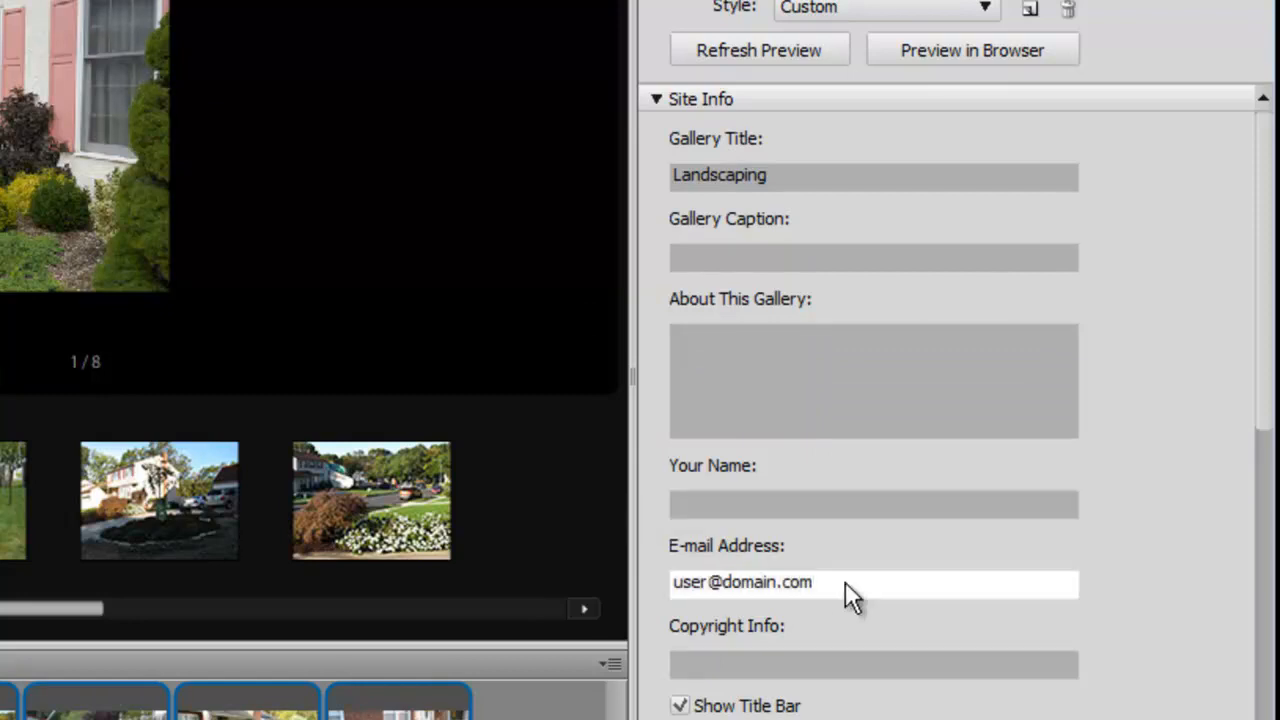
drag(845, 581, 662, 600)
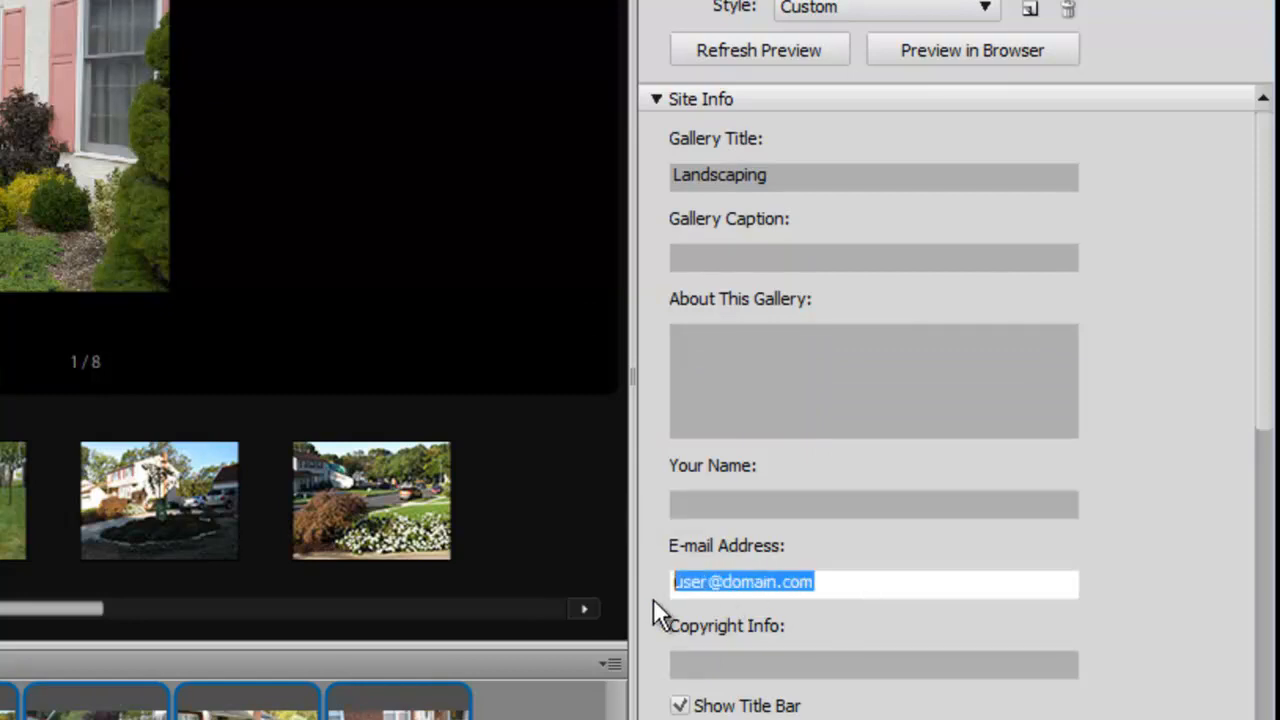
key(BackSpace)
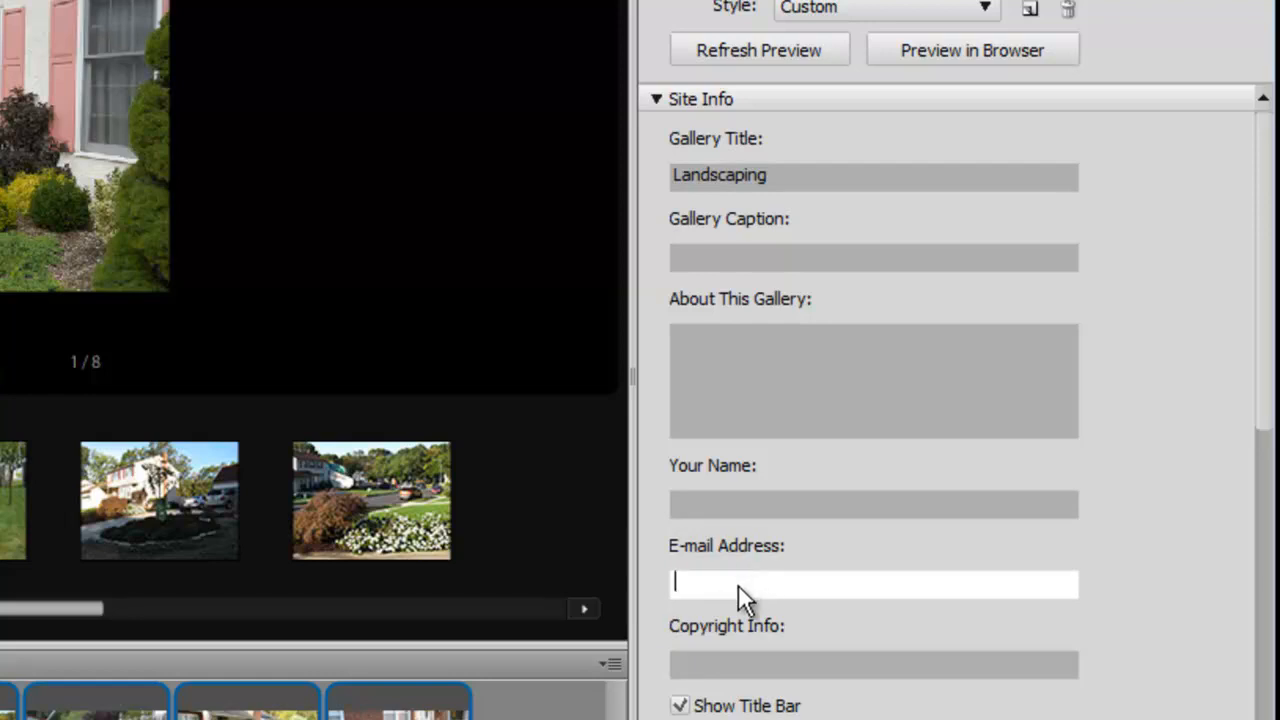
click(1266, 379)
drag(1266, 291, 1268, 428)
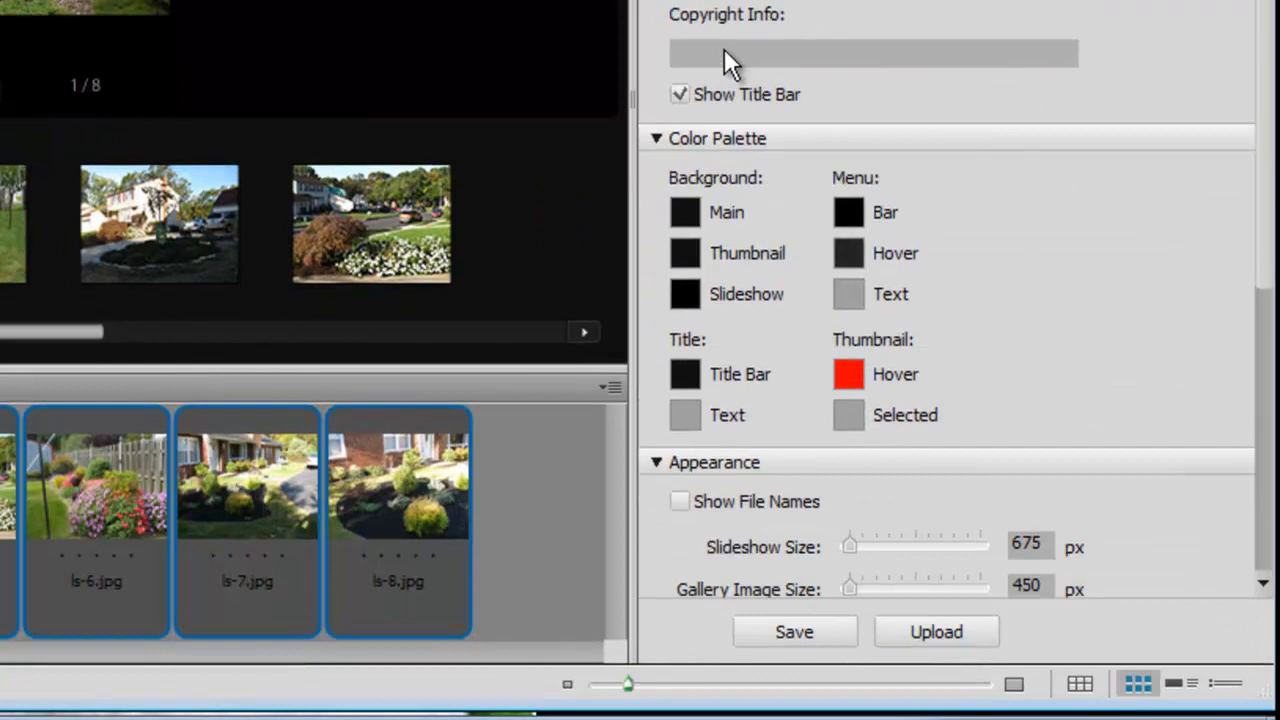
Leave the copyright info blank and set Thumbnail Size to 100 px in Appearance.
click(724, 48)
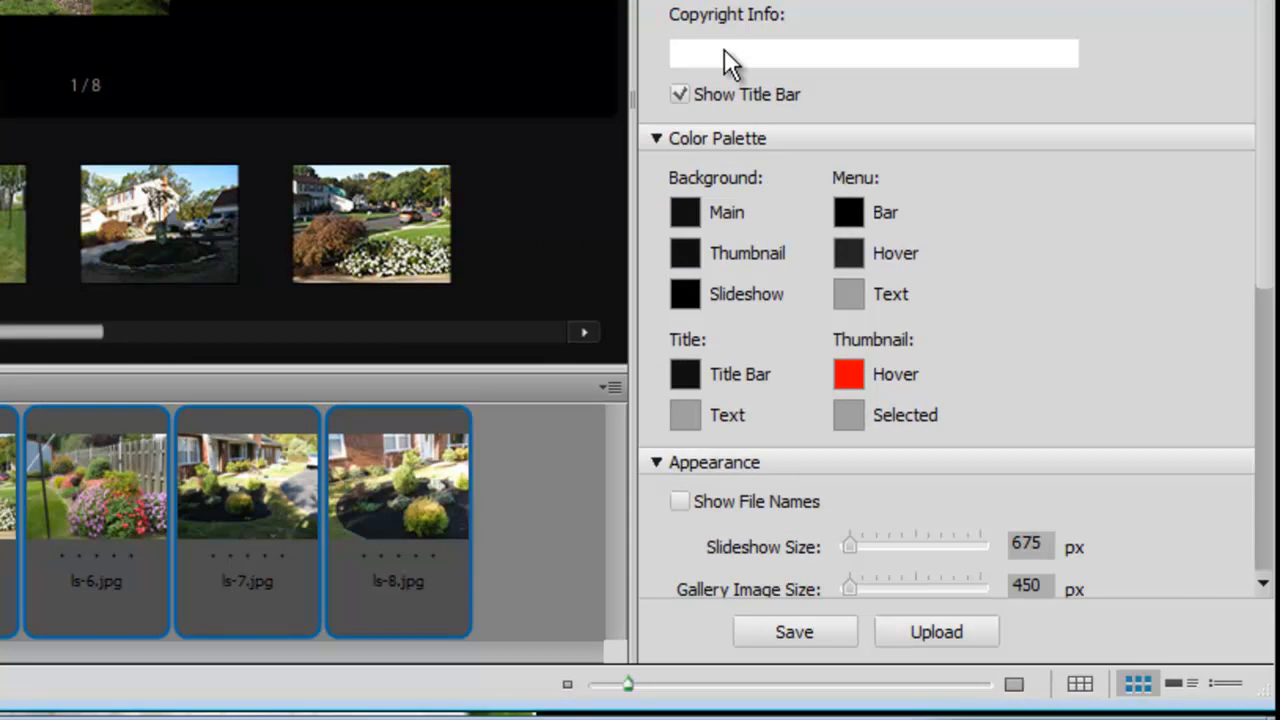
click(684, 89)
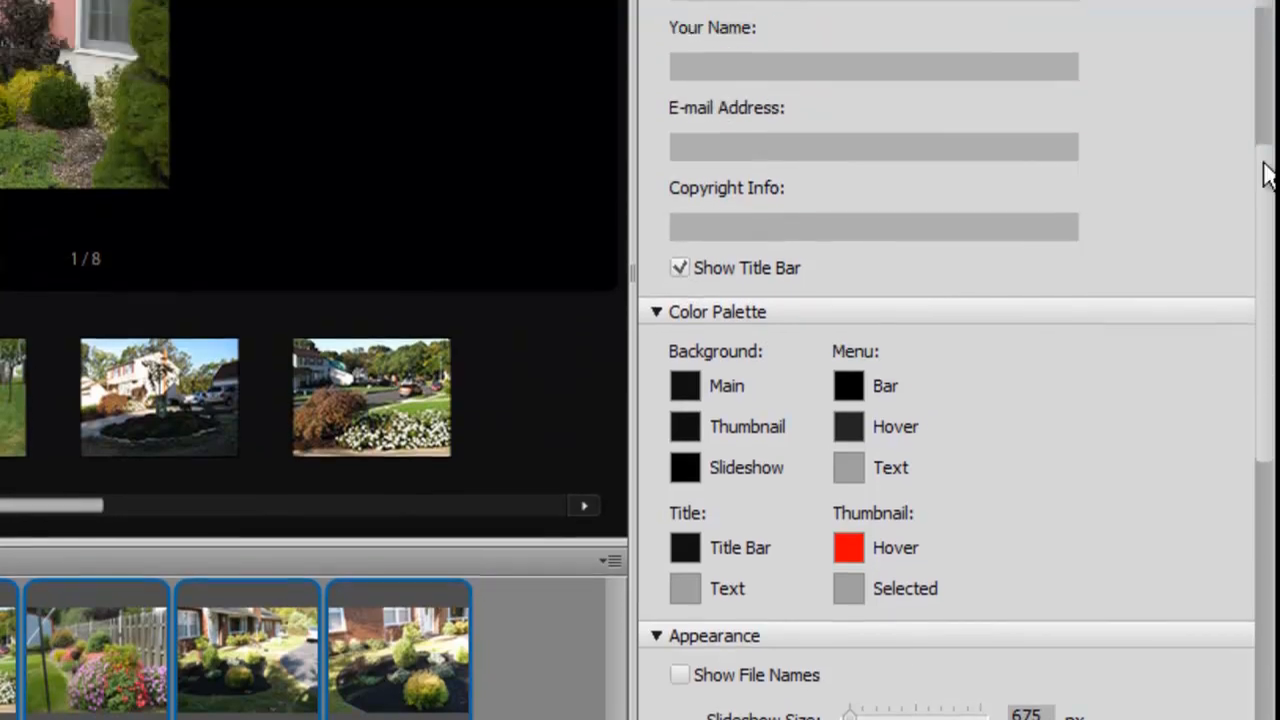
drag(1268, 175, 1268, 35)
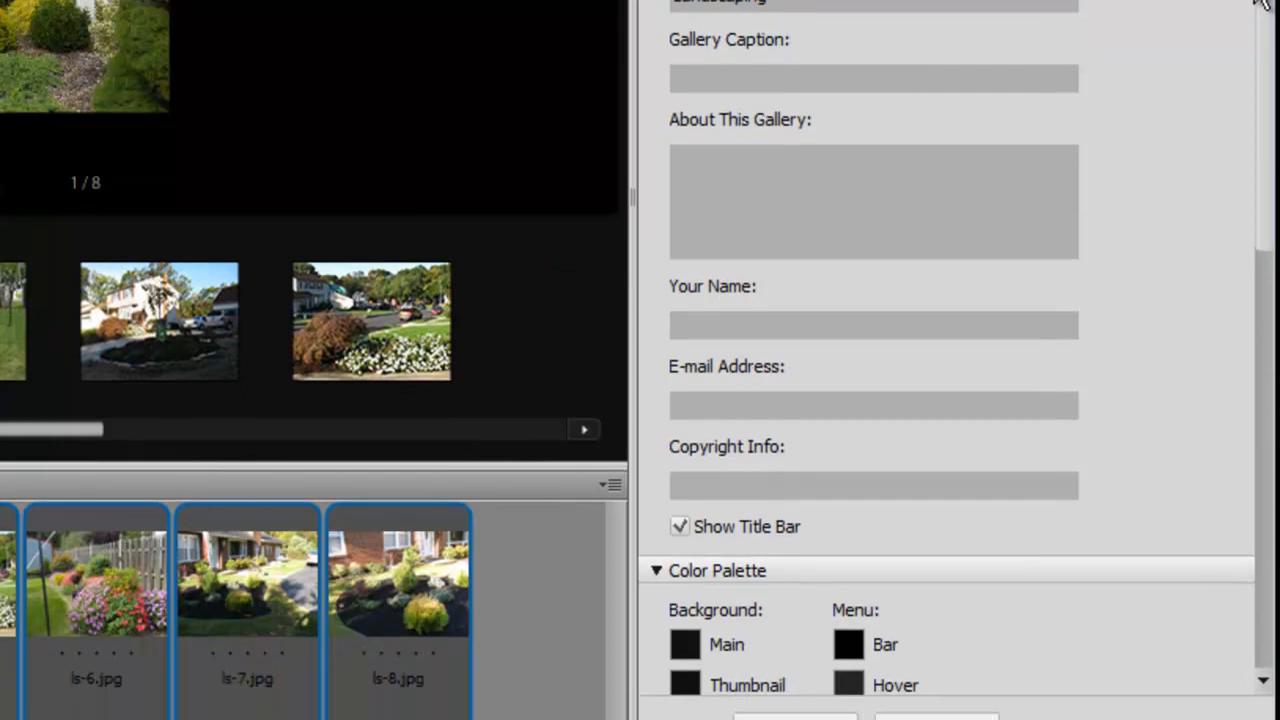
drag(1268, 3, 1270, 235)
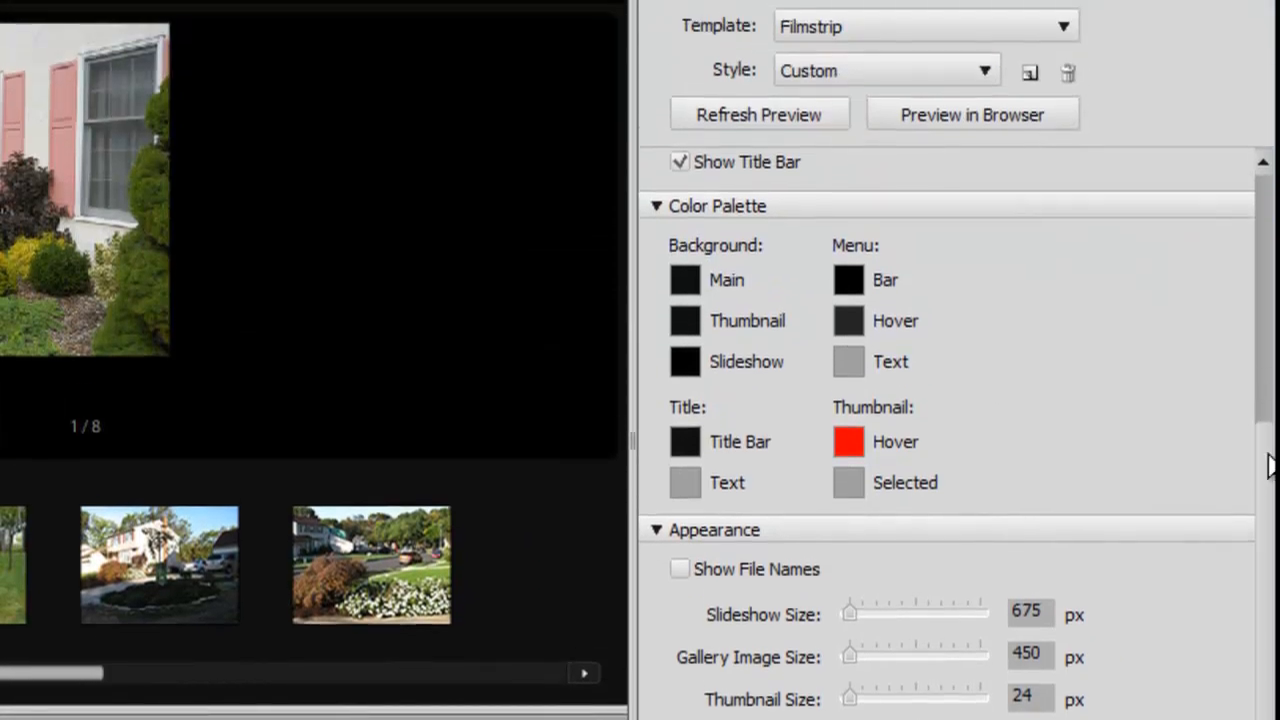
drag(1267, 264, 1270, 354)
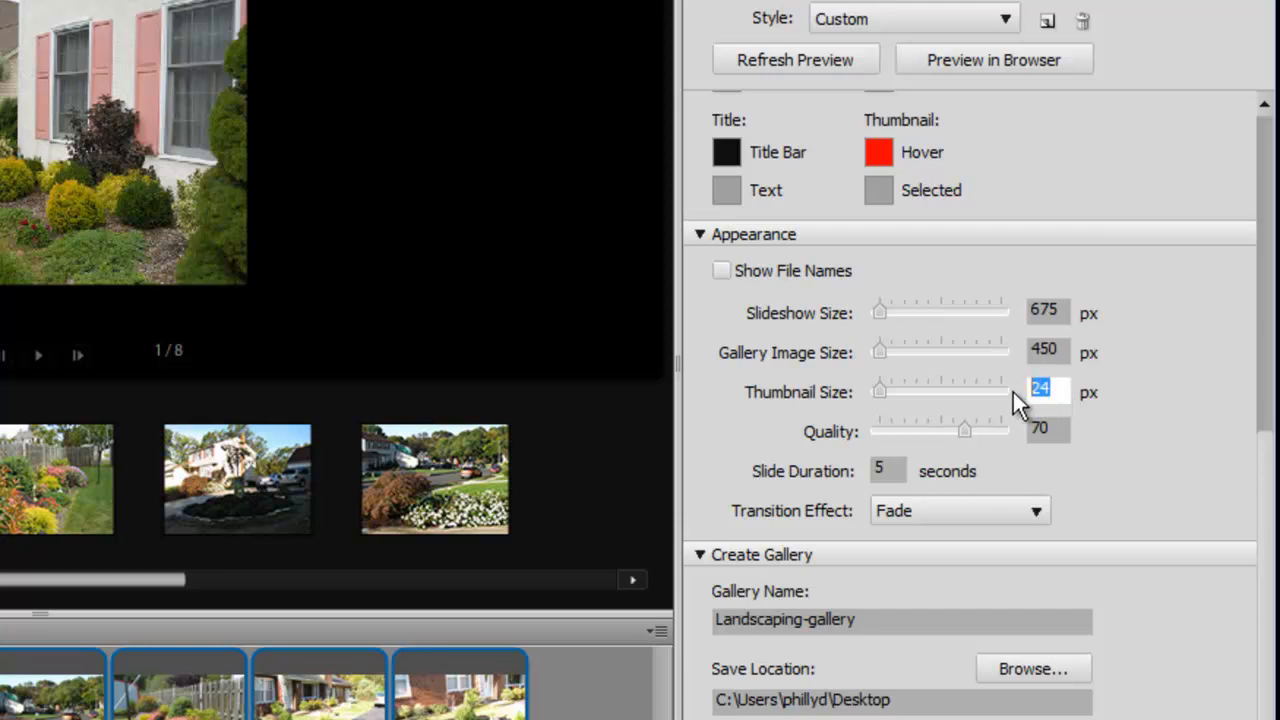
click(24, 500)
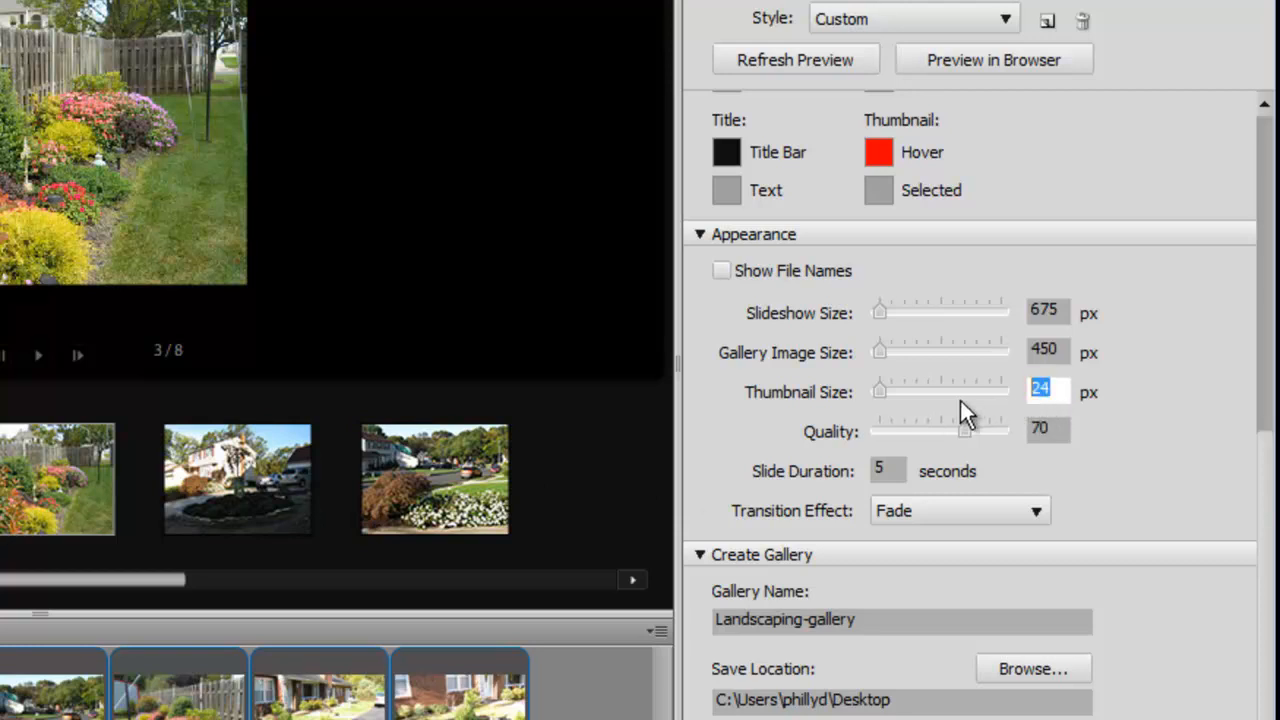
text(50)
text(100)
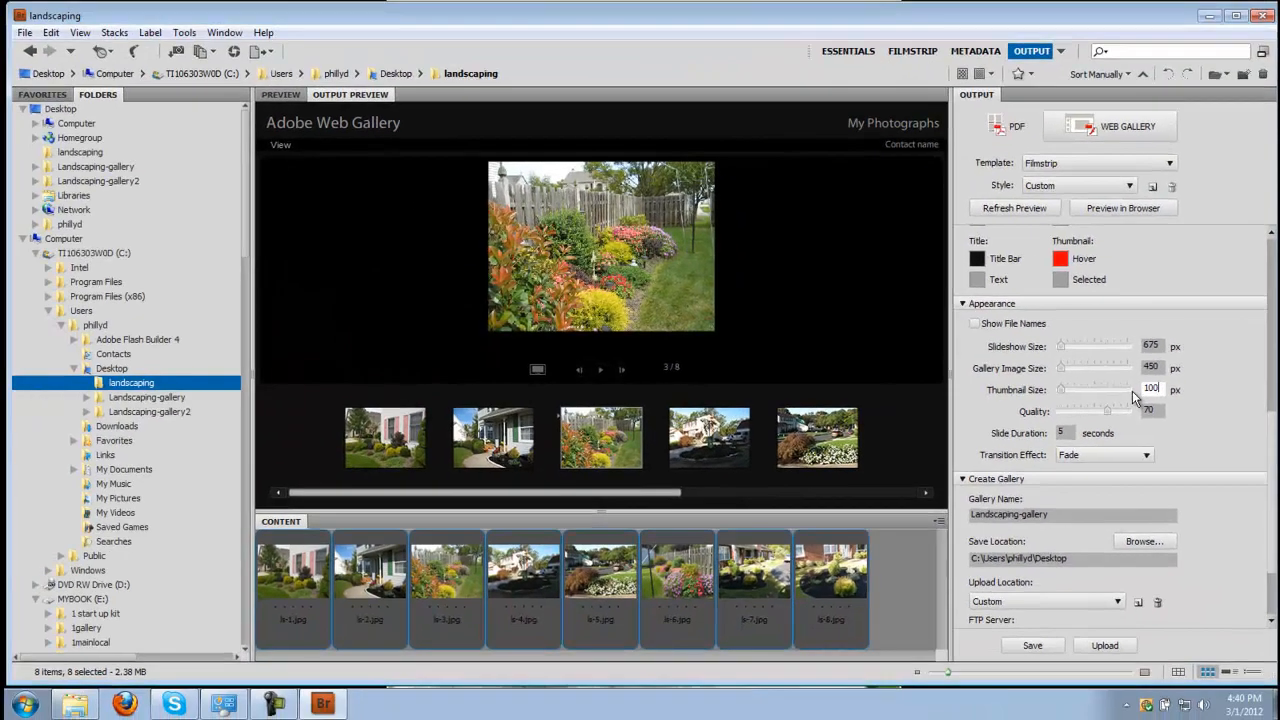
Refresh the Landscaping gallery preview with 100 px thumbnails and open it in Firefox.
click(1020, 210)
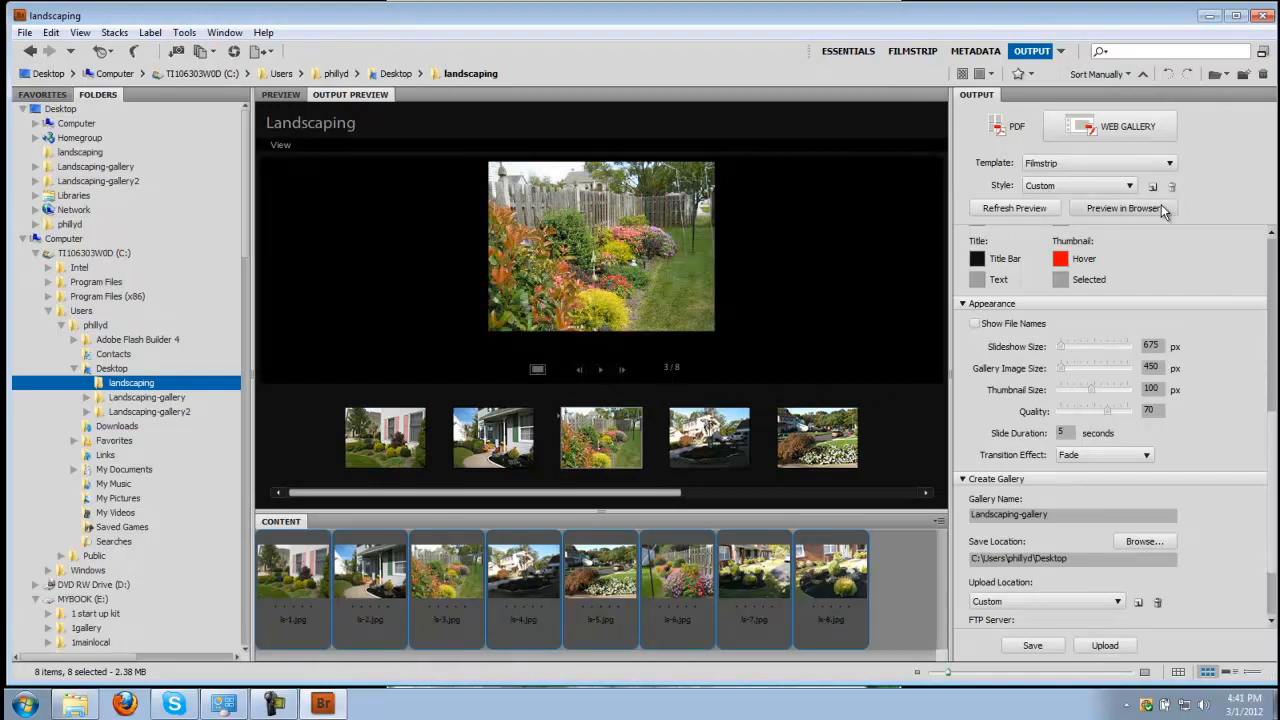
click(1161, 204)
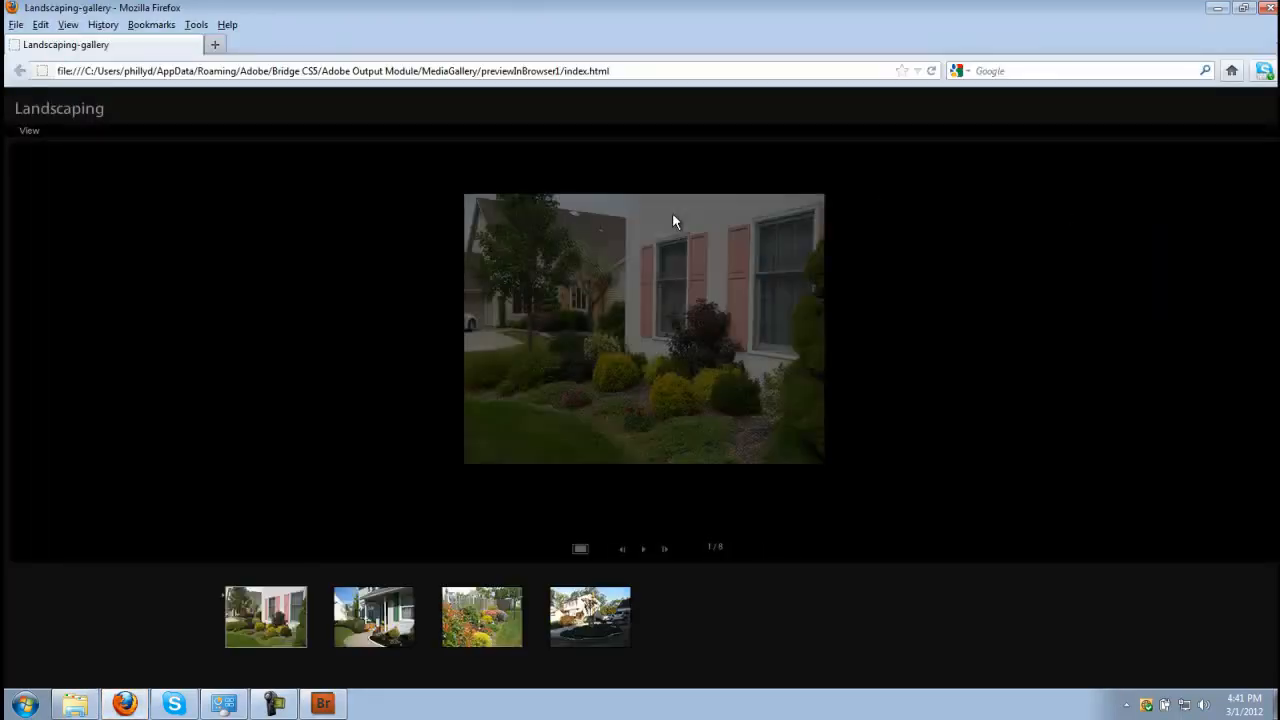
View the fourth gallery photo in Firefox, then close the browser preview.
click(587, 625)
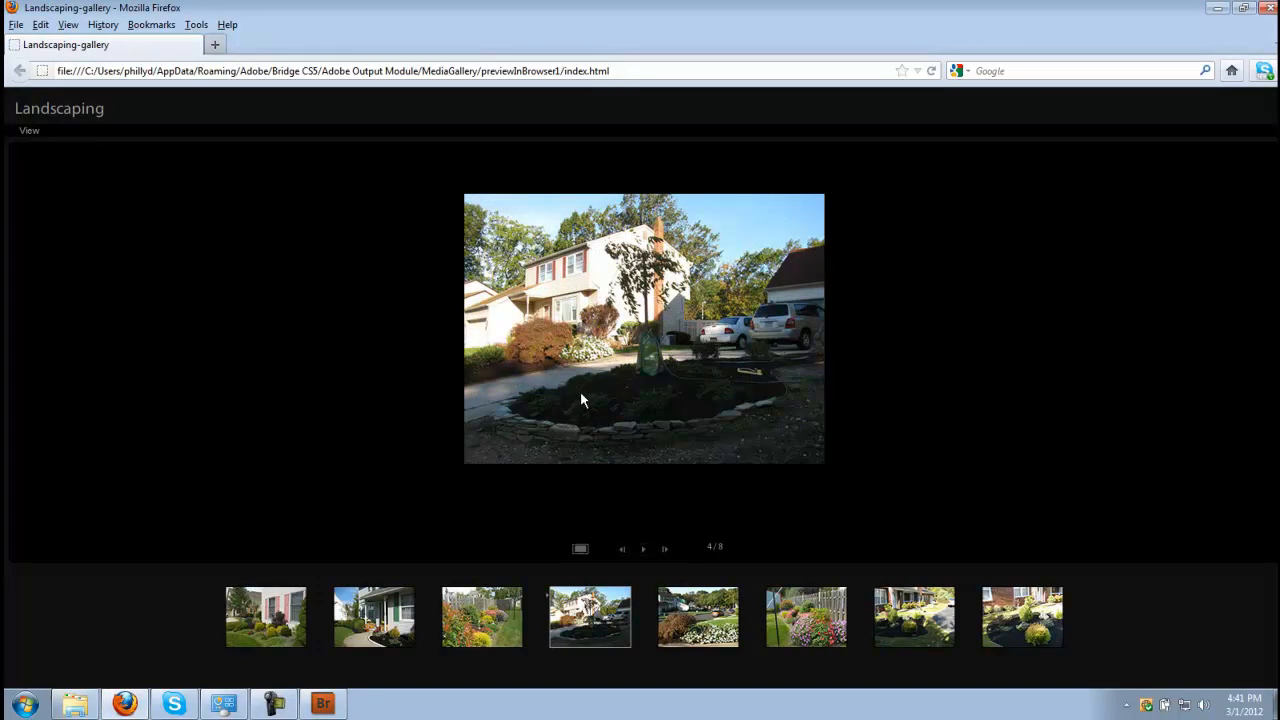
click(1268, 8)
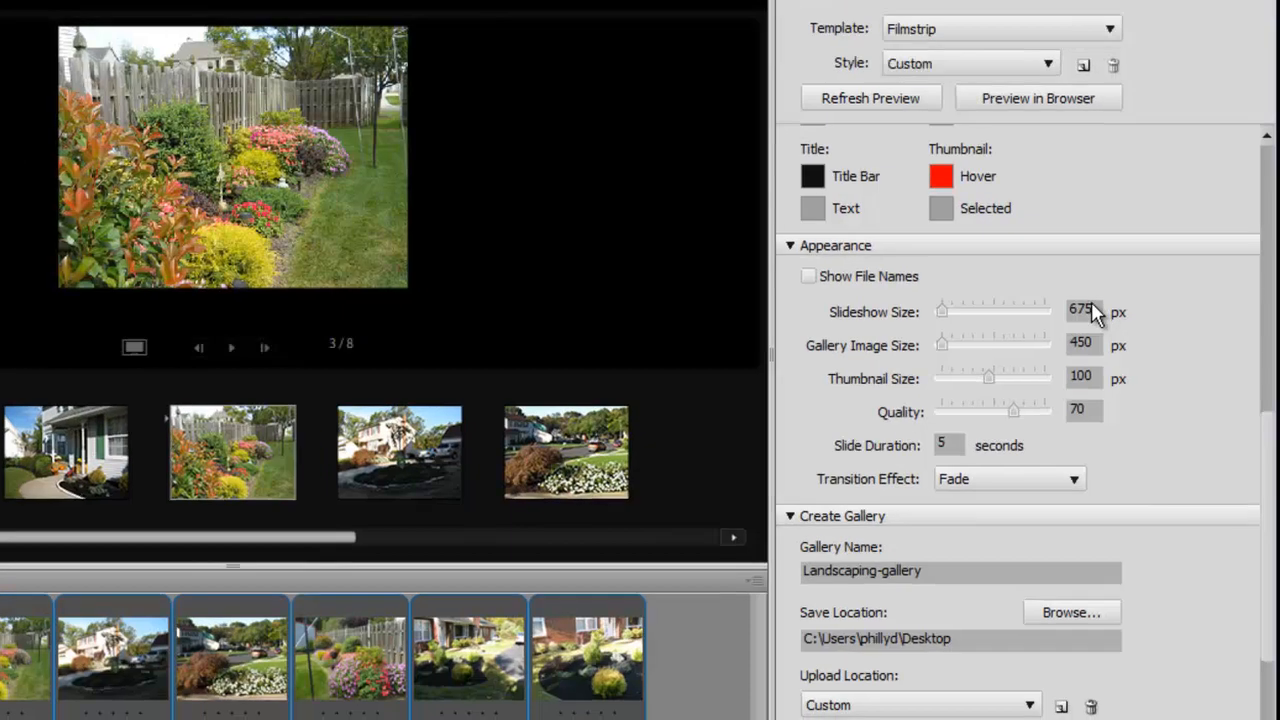
click(1129, 415)
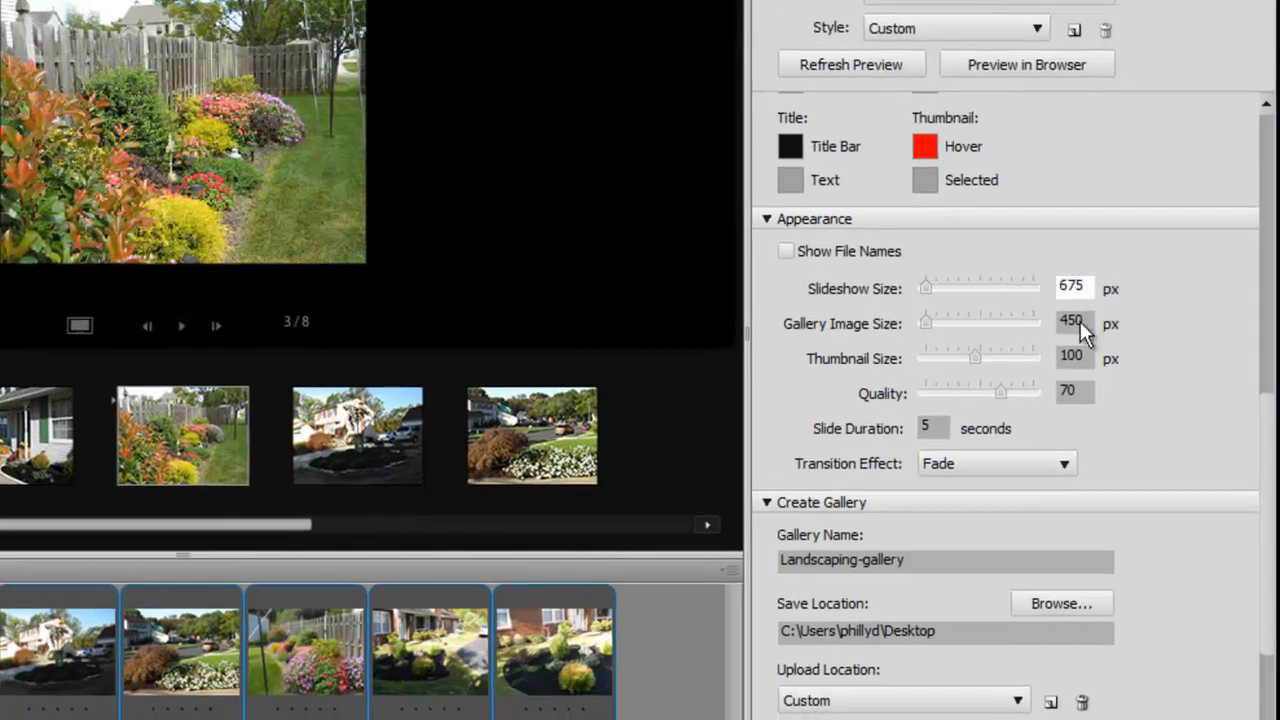
click(1080, 322)
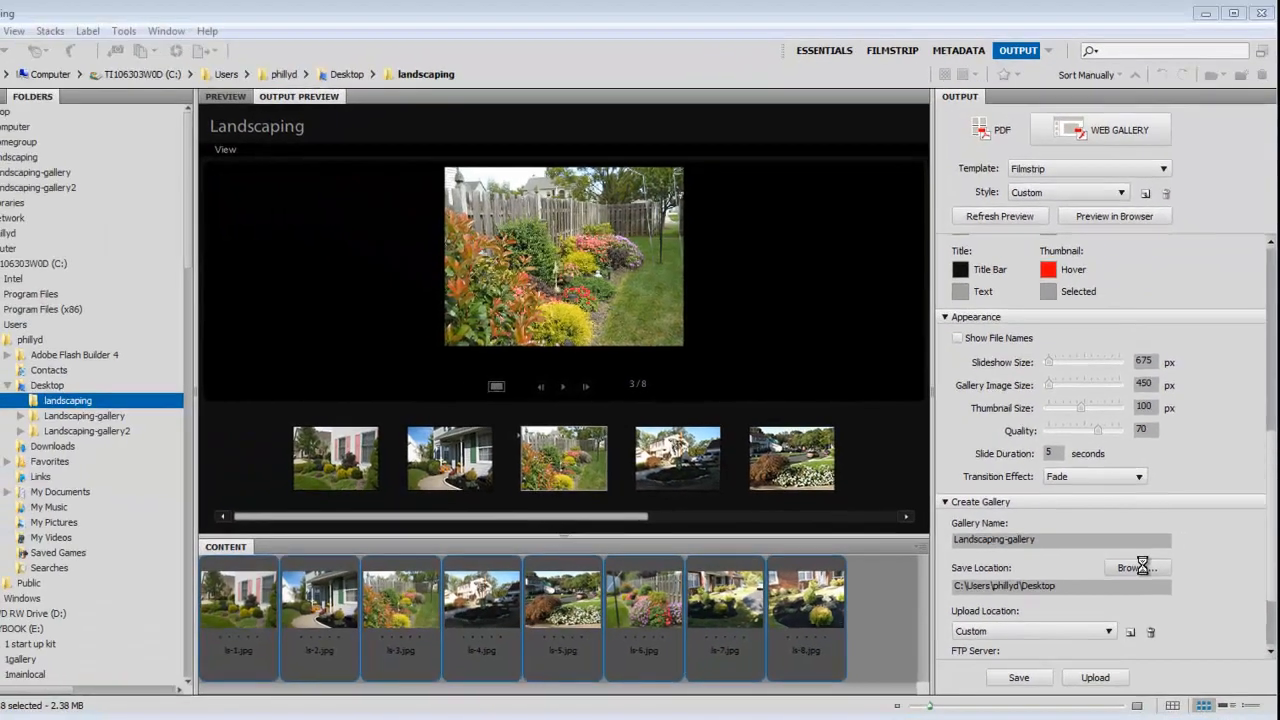
click(1069, 486)
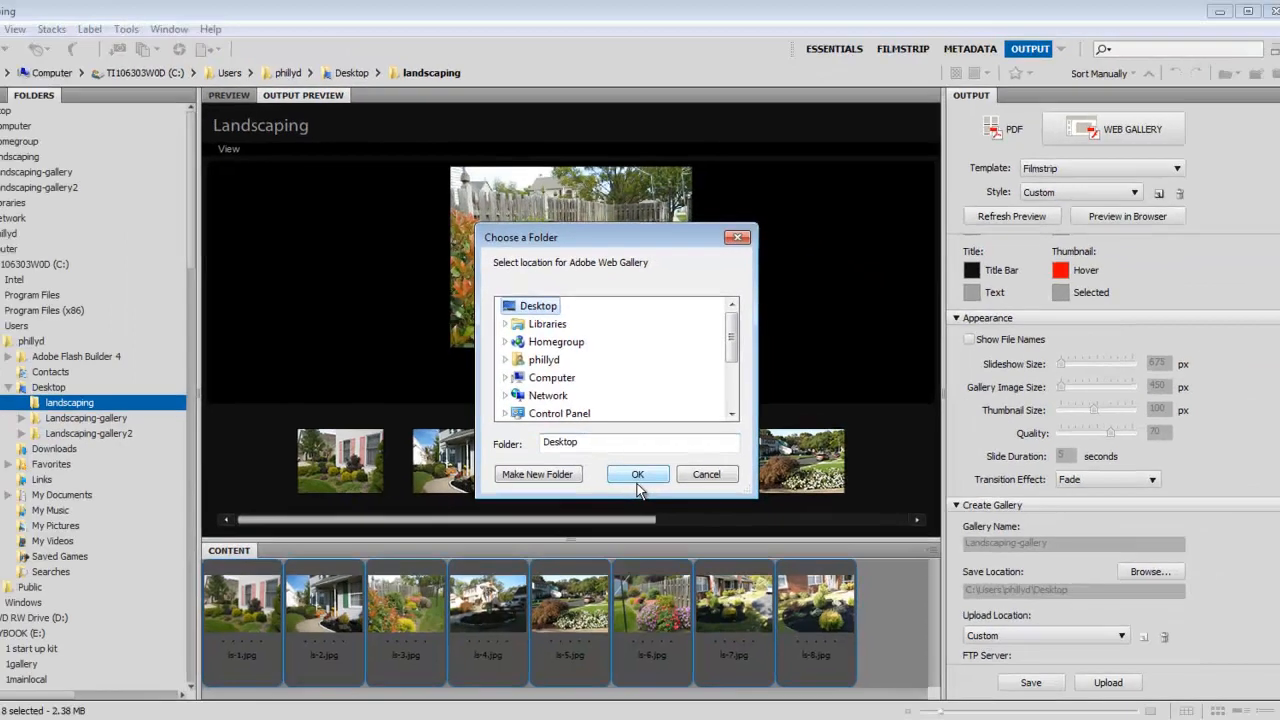
click(725, 609)
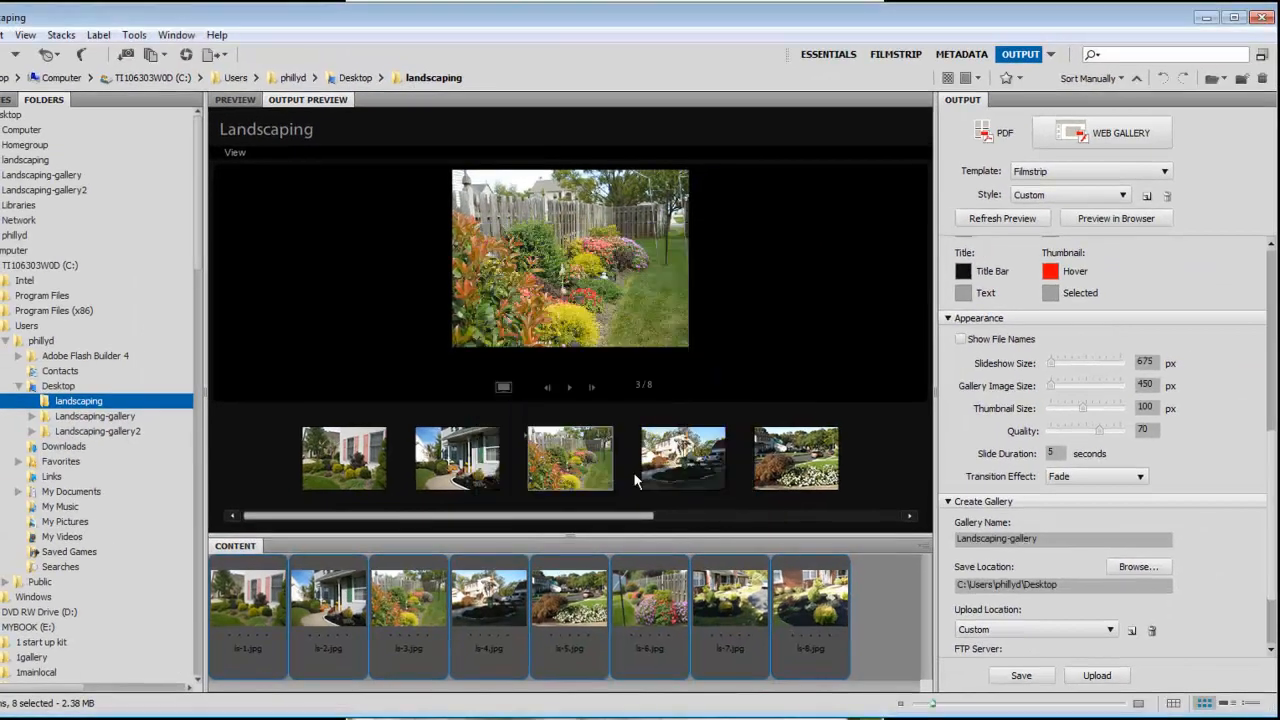
Leave FTP server, user name, password and folder blank, and browse for the save folder.
scroll(1270, 430, up, 3)
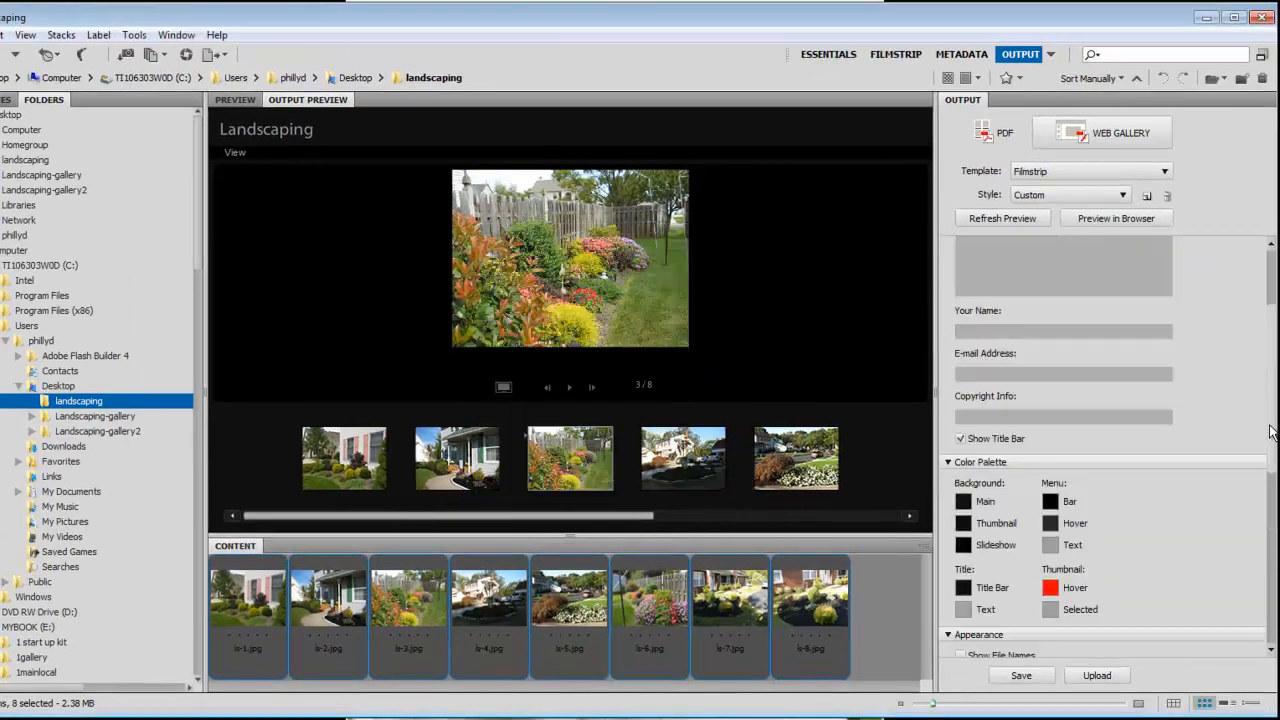
scroll(1275, 390, up, 3)
scroll(1271, 584, down, 10)
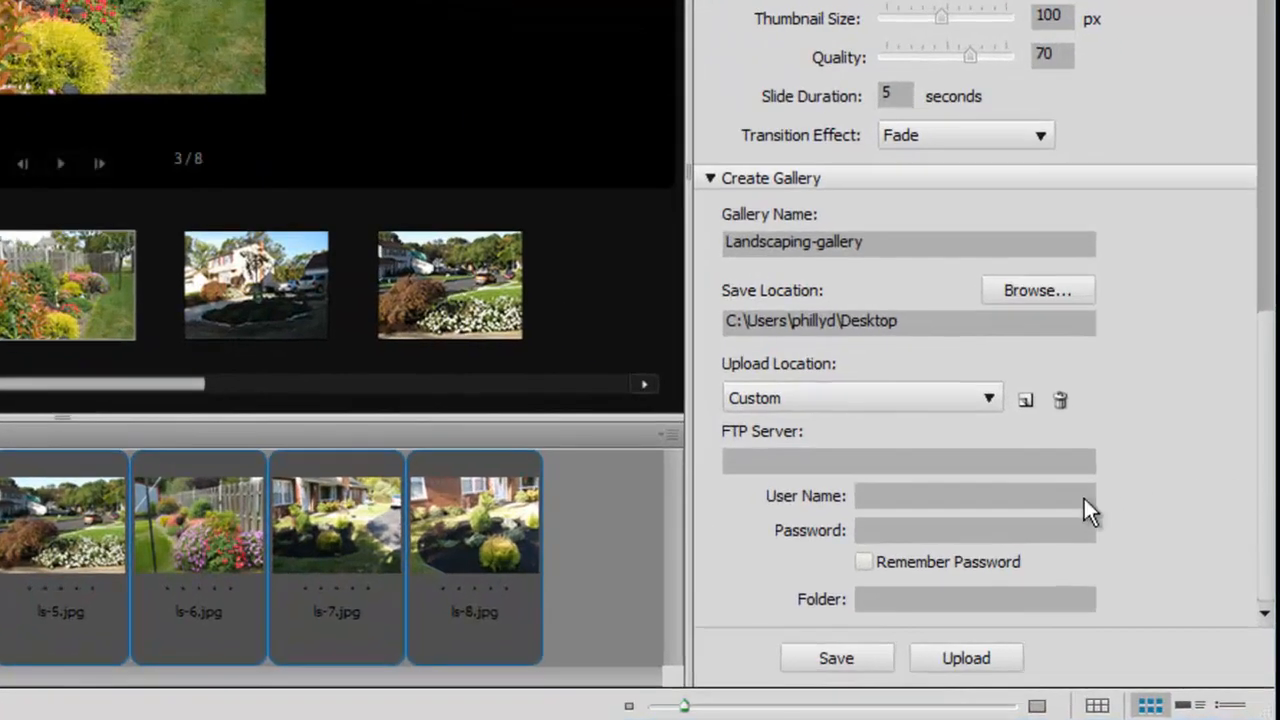
click(791, 465)
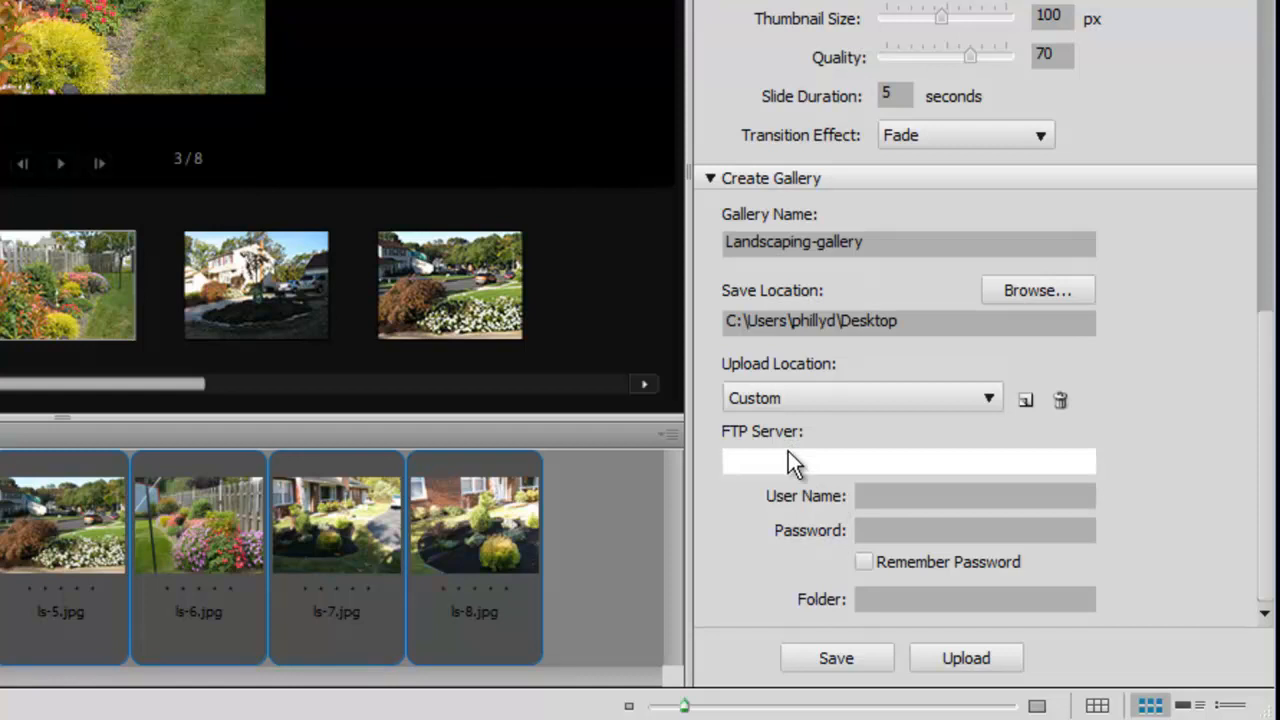
click(913, 501)
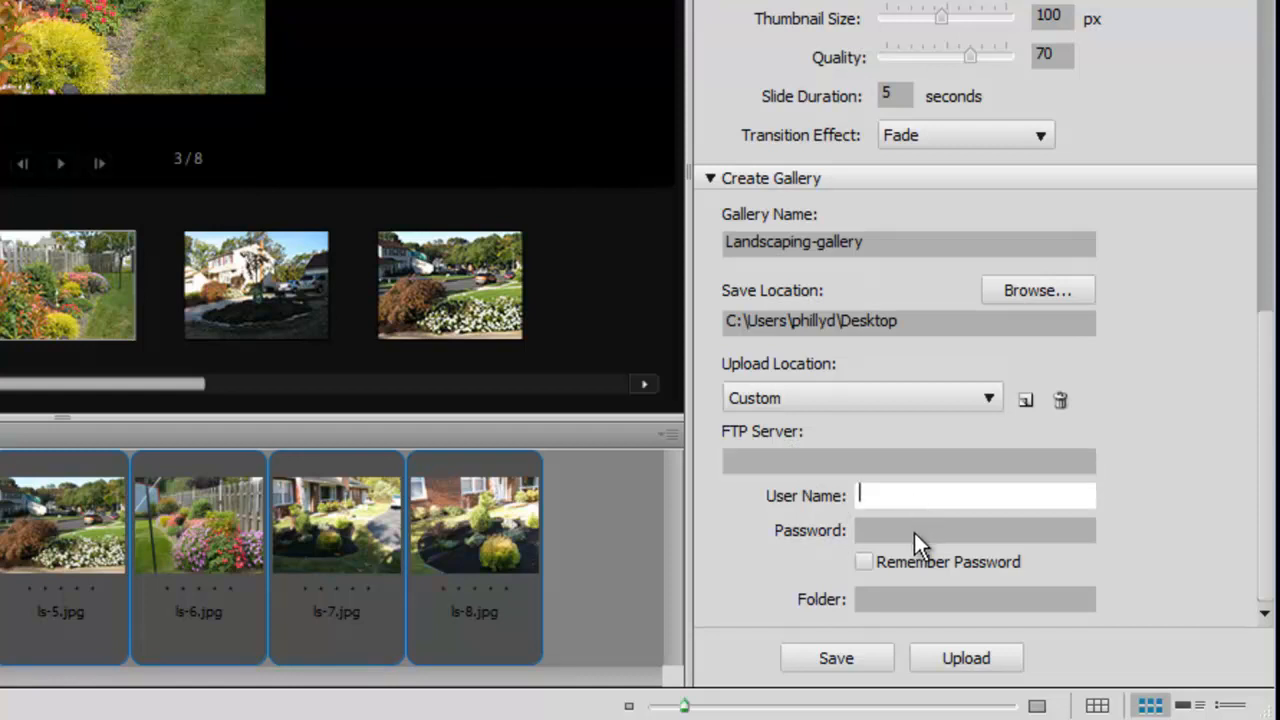
click(914, 533)
click(910, 502)
click(909, 537)
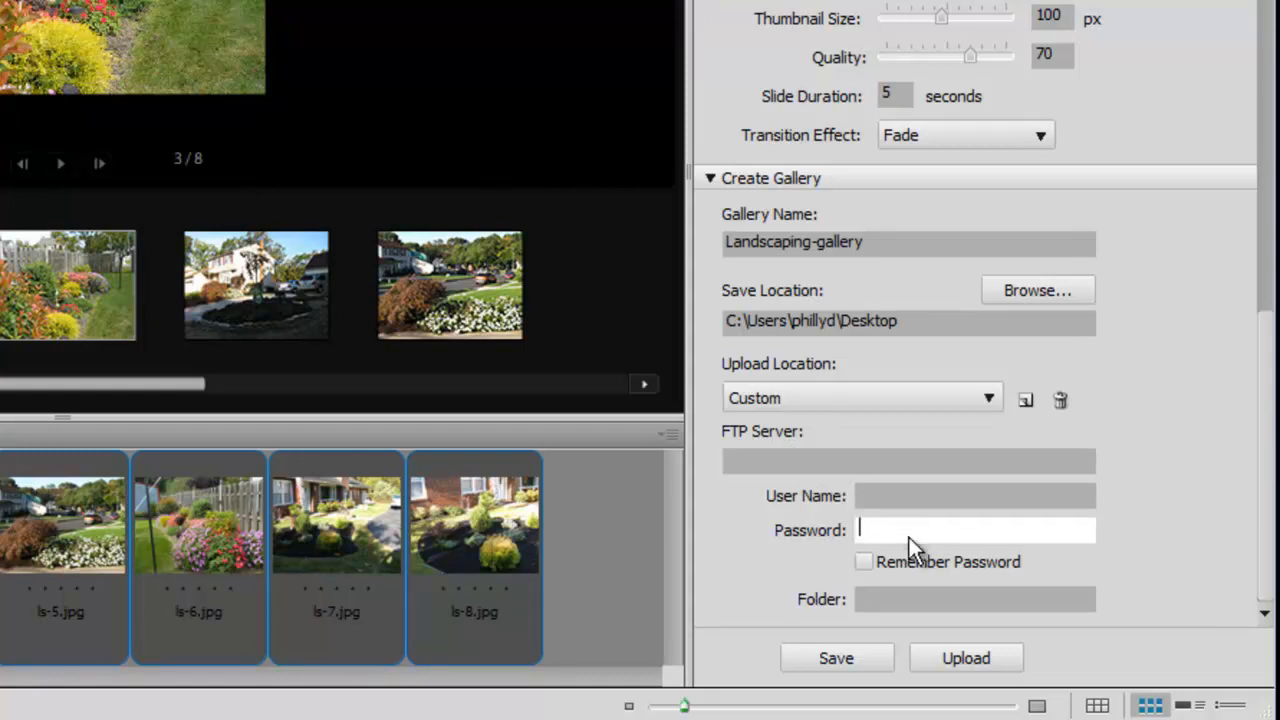
click(919, 593)
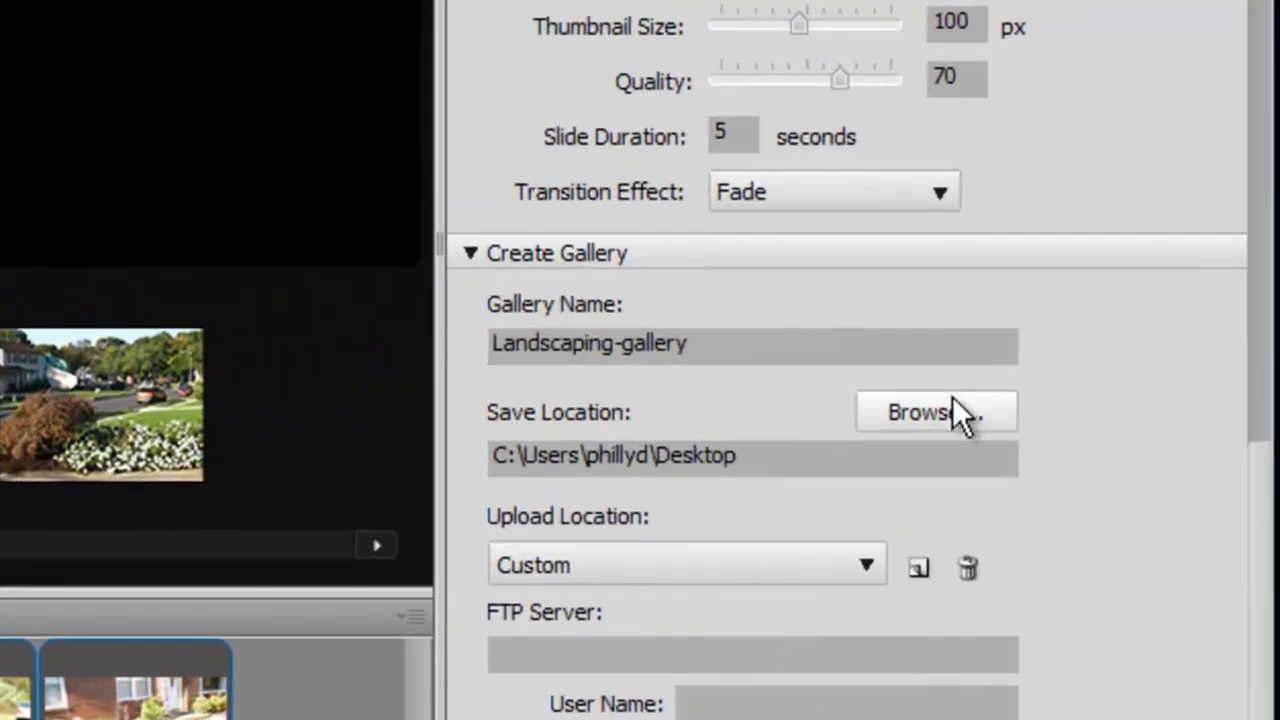
click(946, 410)
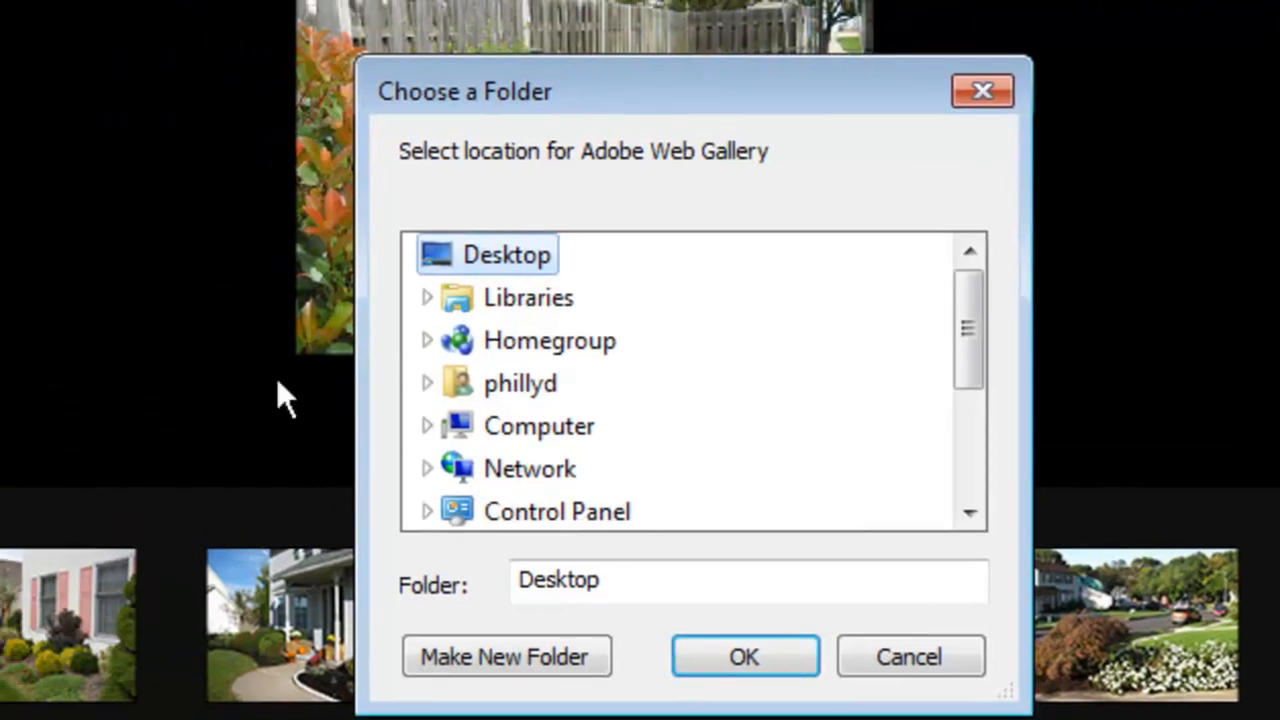
Save Landscaping-gallery to the Desktop, overwriting the existing folder, and acknowledge 'Gallery created.'.
click(730, 649)
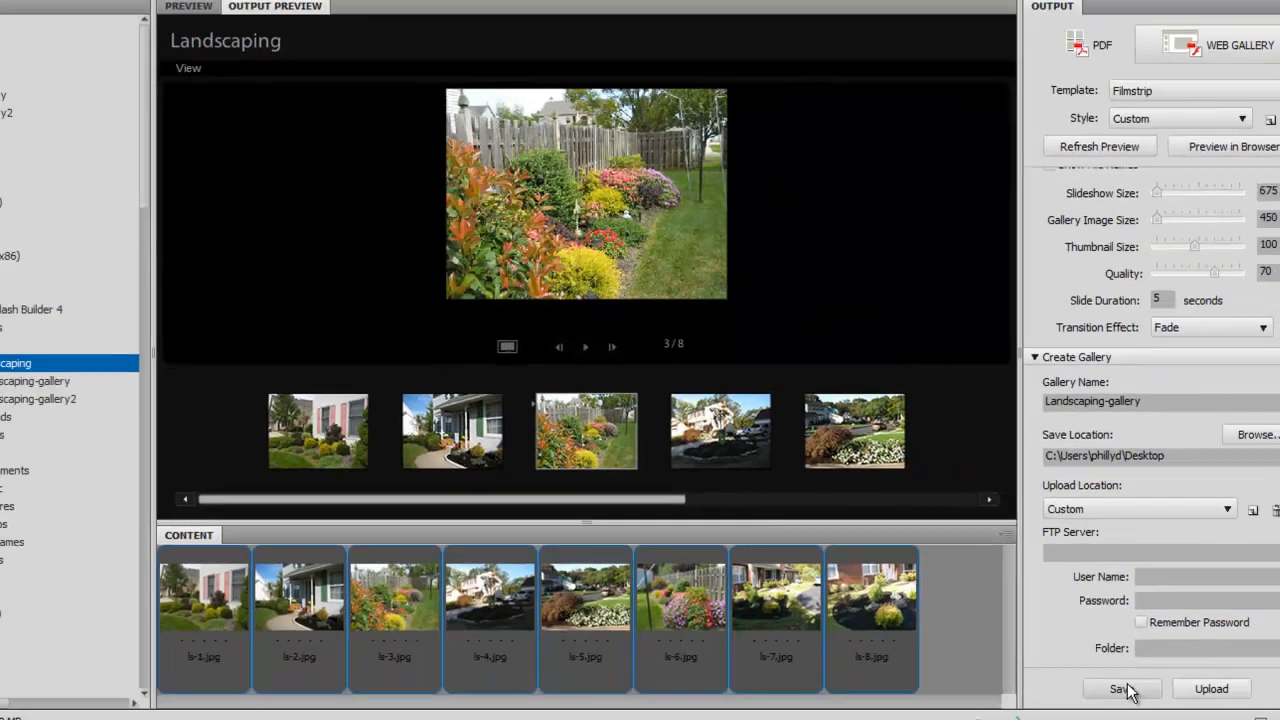
click(1105, 677)
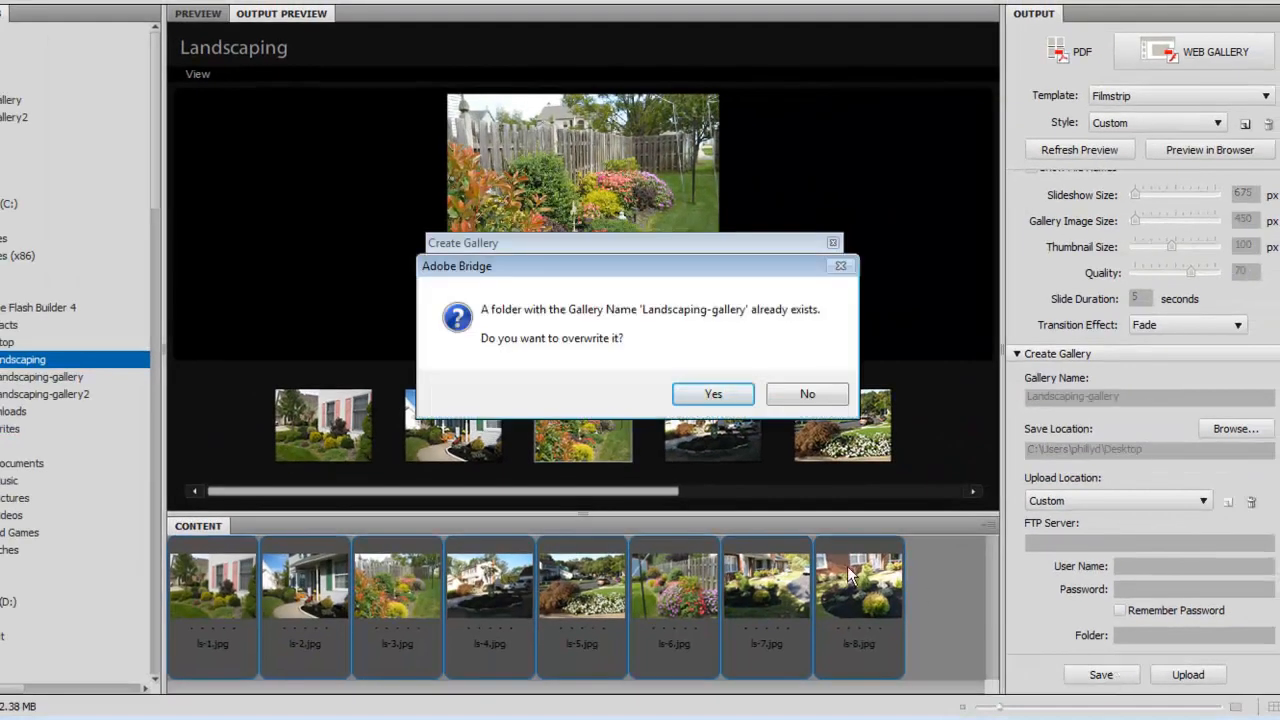
click(713, 394)
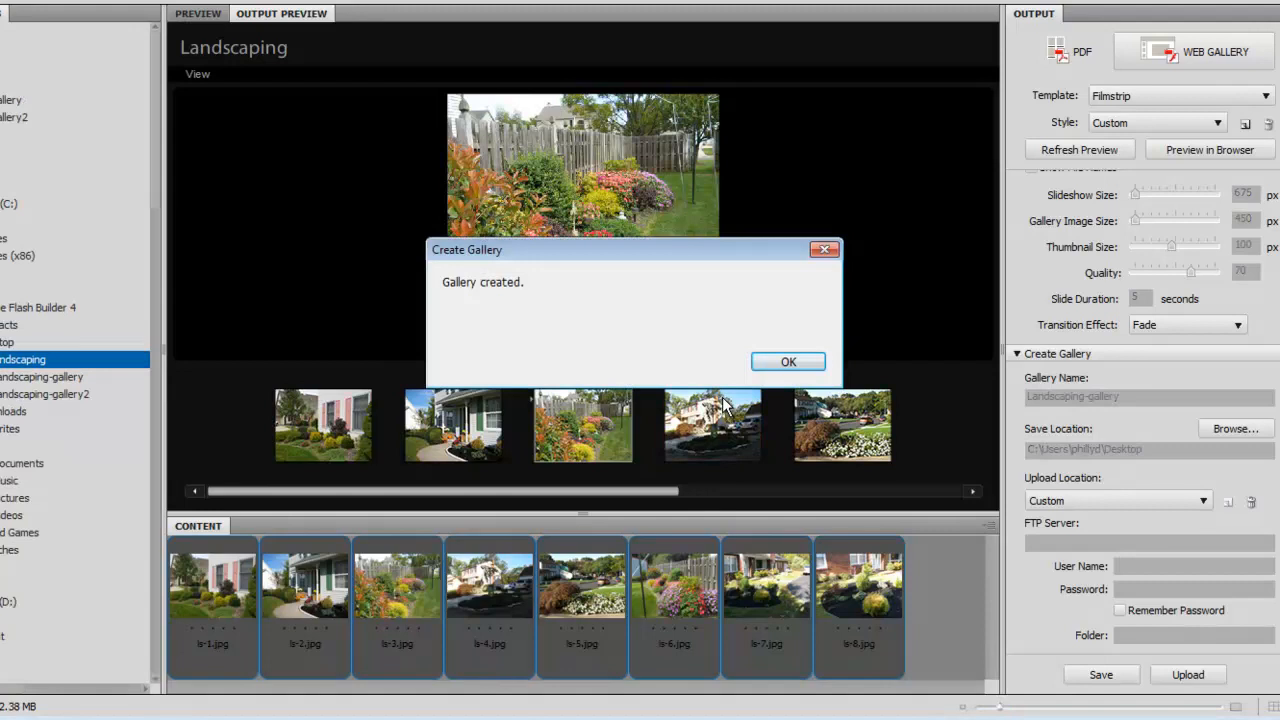
click(786, 362)
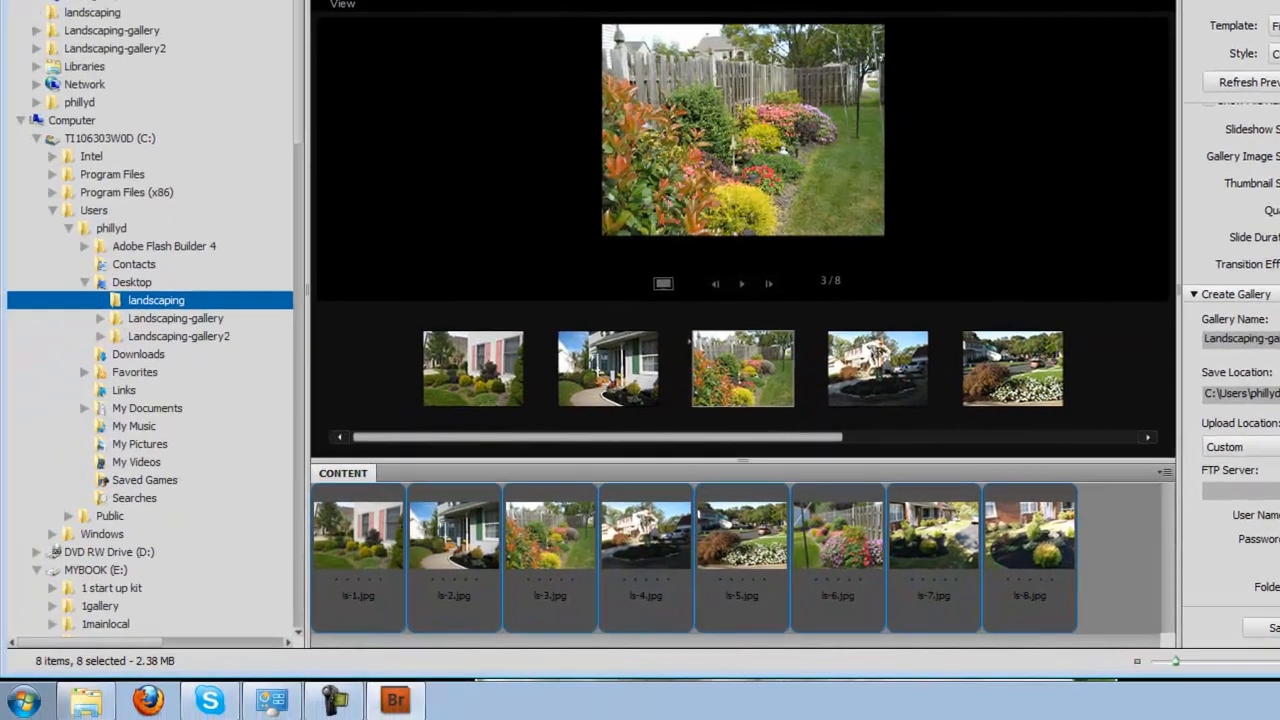
Show the desktop and launch Adobe Dreamweaver CS5 from the Start menu.
key(super+d)
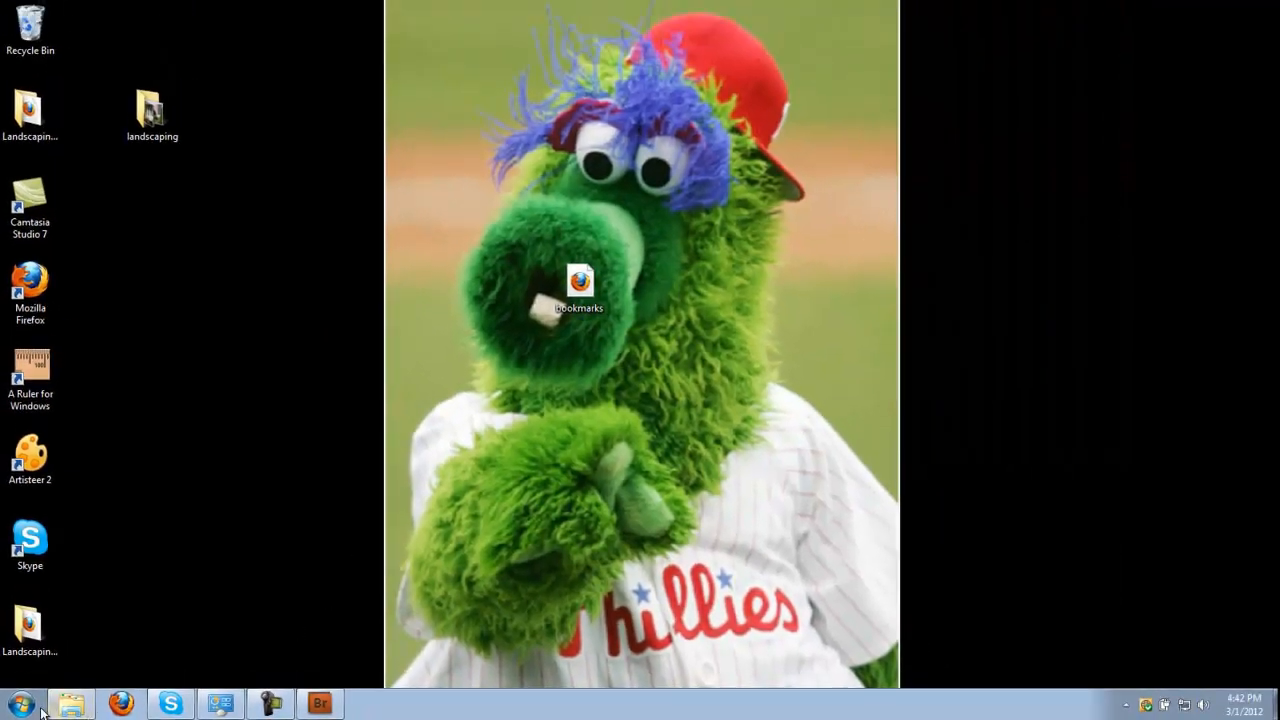
click(38, 706)
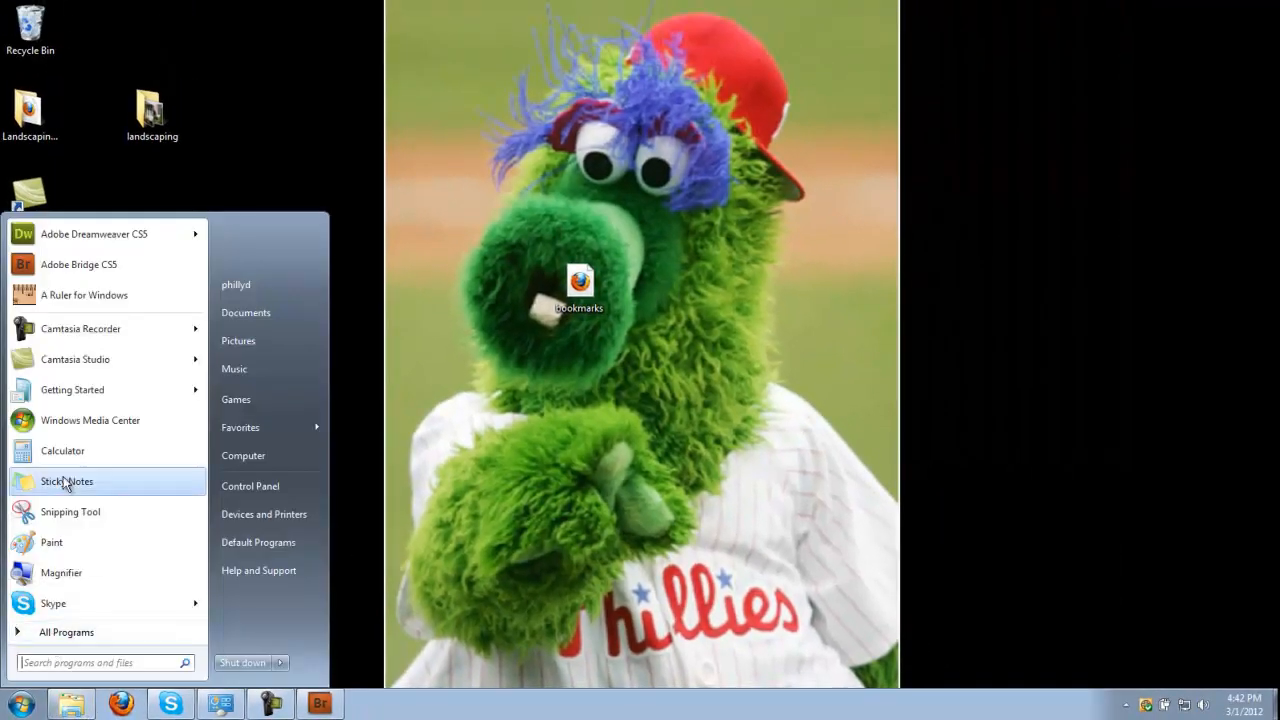
click(82, 245)
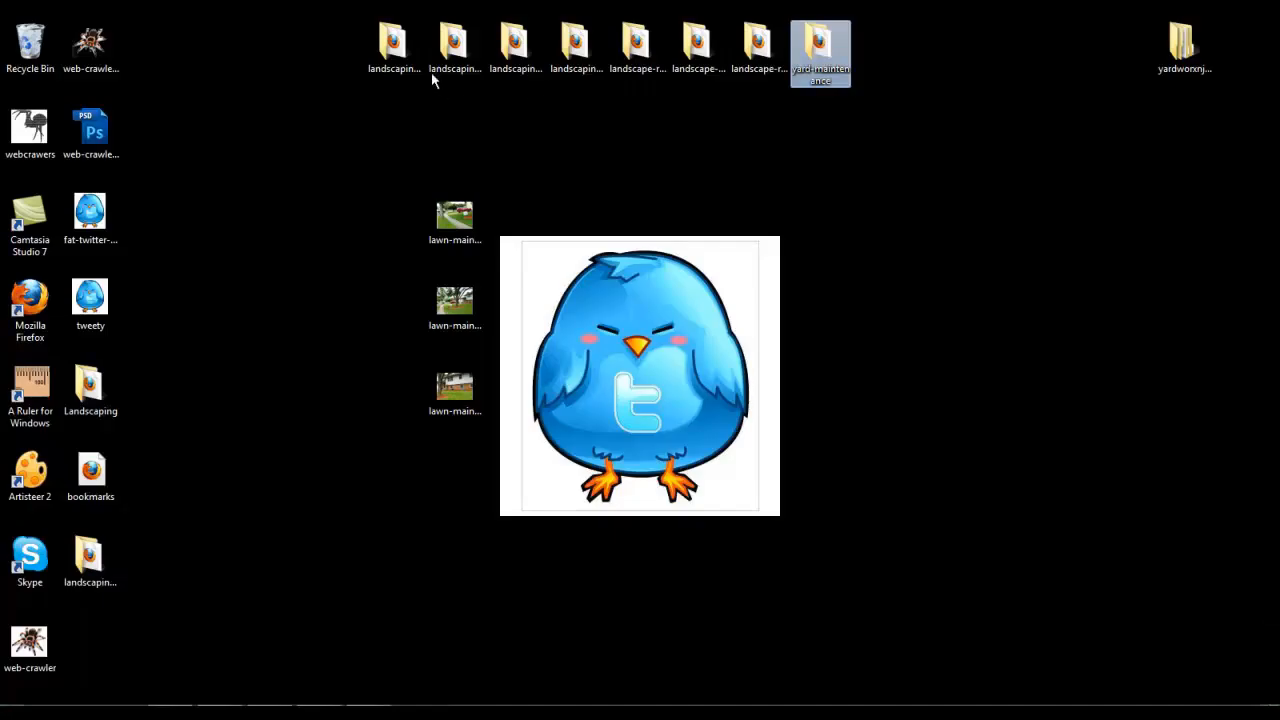
Select each landscaping gallery folder on the desktop in turn, ending with yard-maintenance, then restore Dreamweaver.
click(393, 60)
click(447, 57)
click(504, 50)
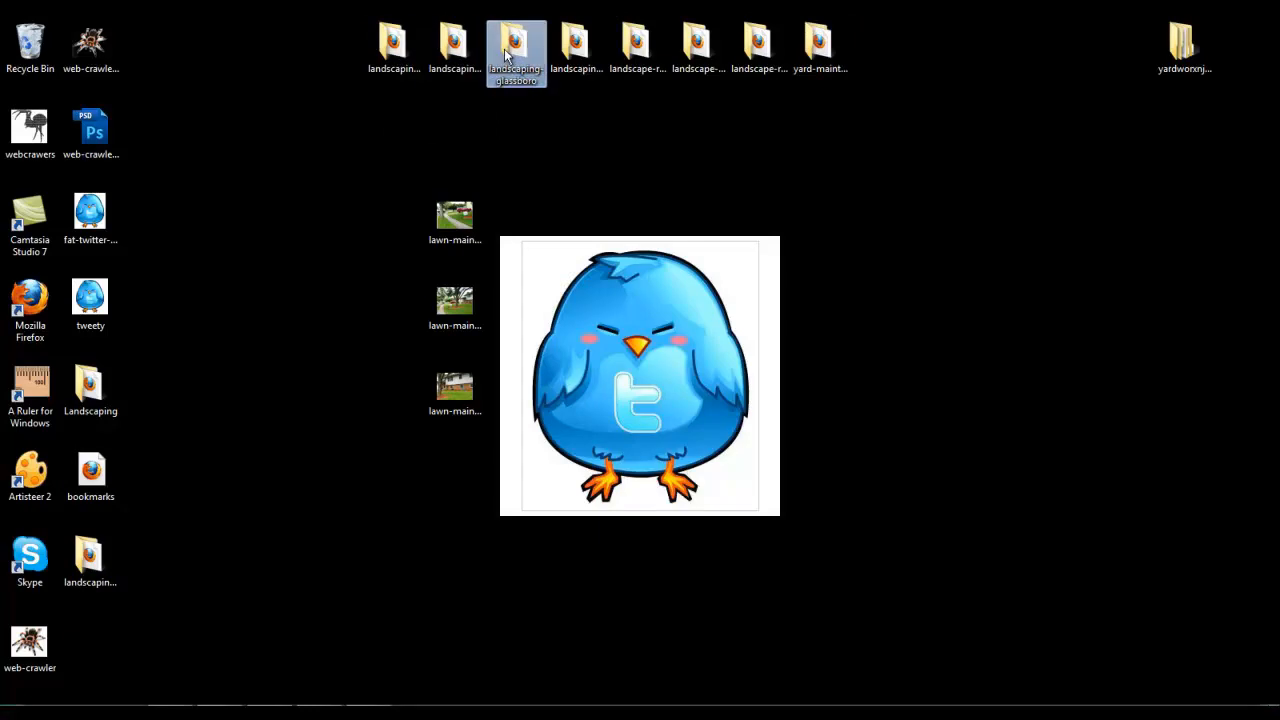
click(592, 52)
click(650, 52)
click(710, 52)
click(782, 58)
click(815, 50)
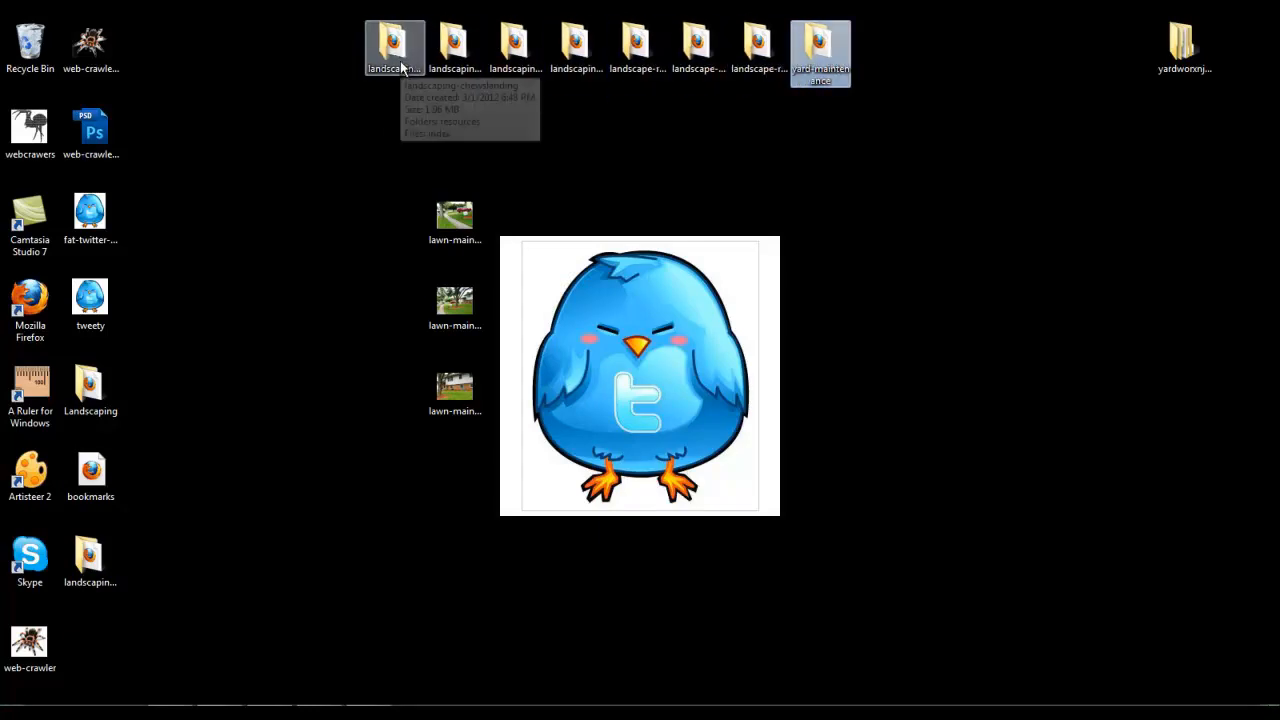
click(308, 711)
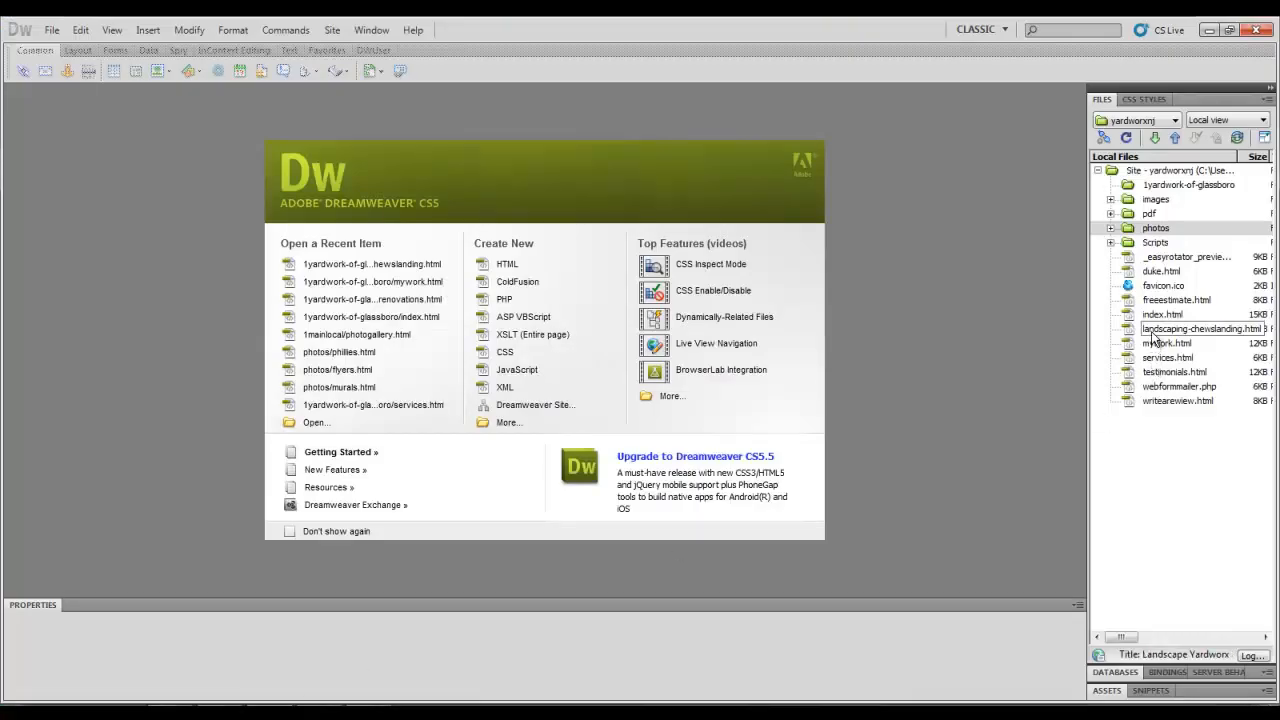
Open landscaping-chewslanding.html, let Dreamweaver update the SWF code, and preview the page in Firefox.
click(1153, 331)
double_click(1153, 334)
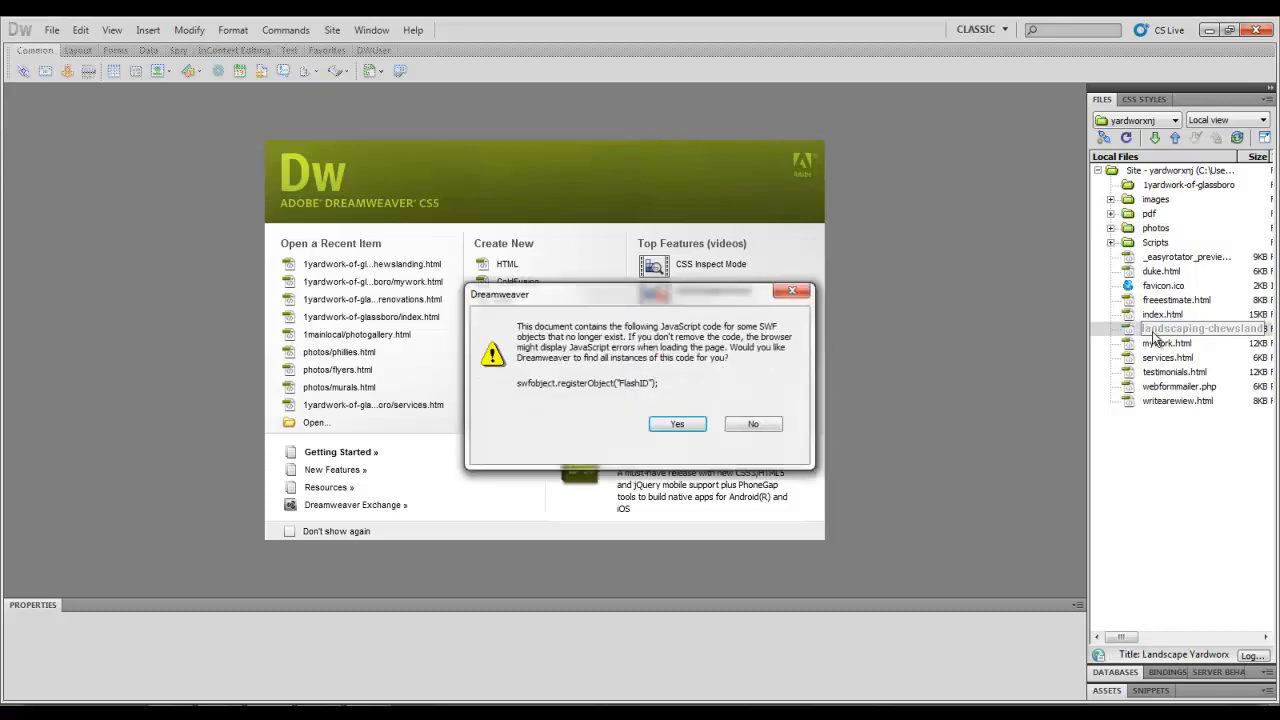
click(697, 424)
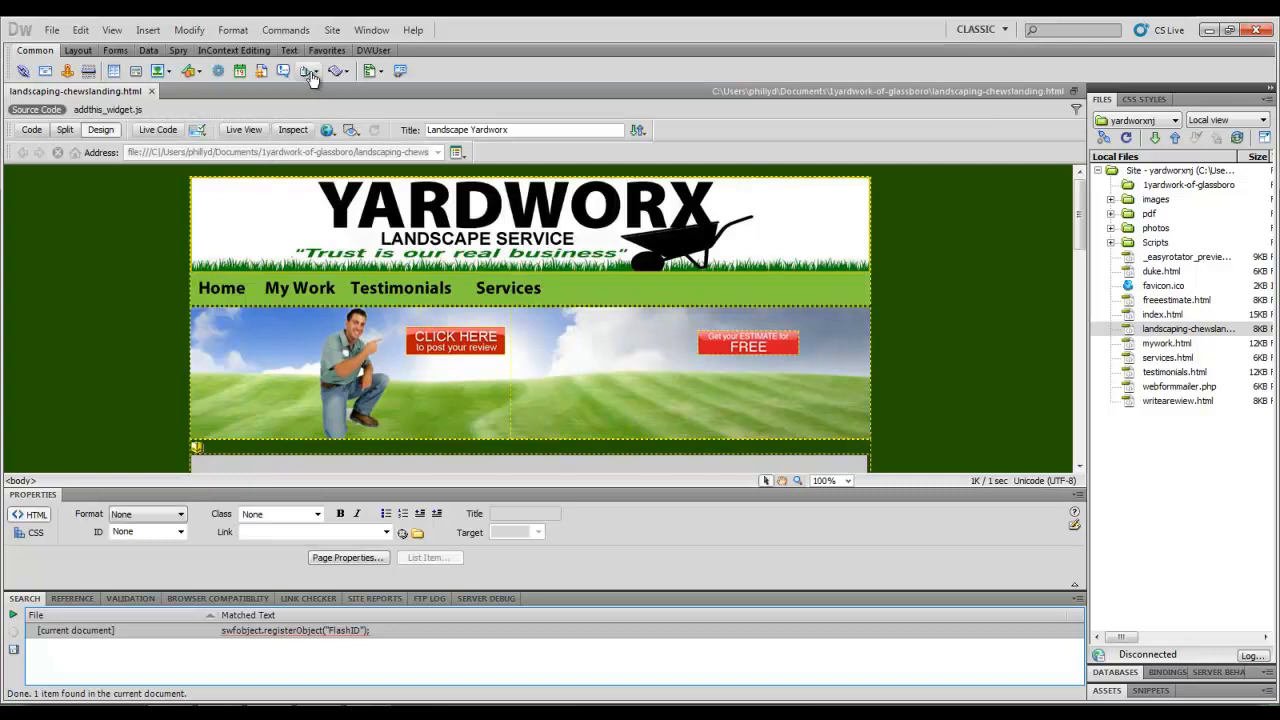
click(336, 136)
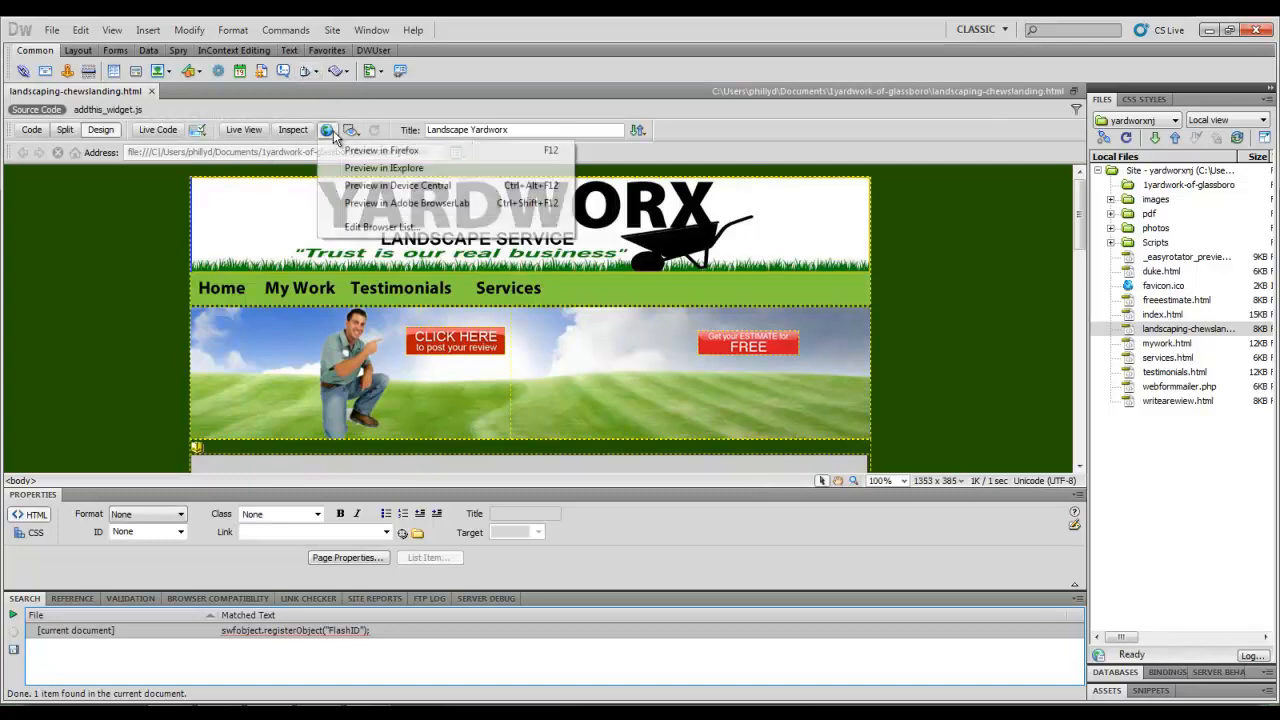
click(344, 150)
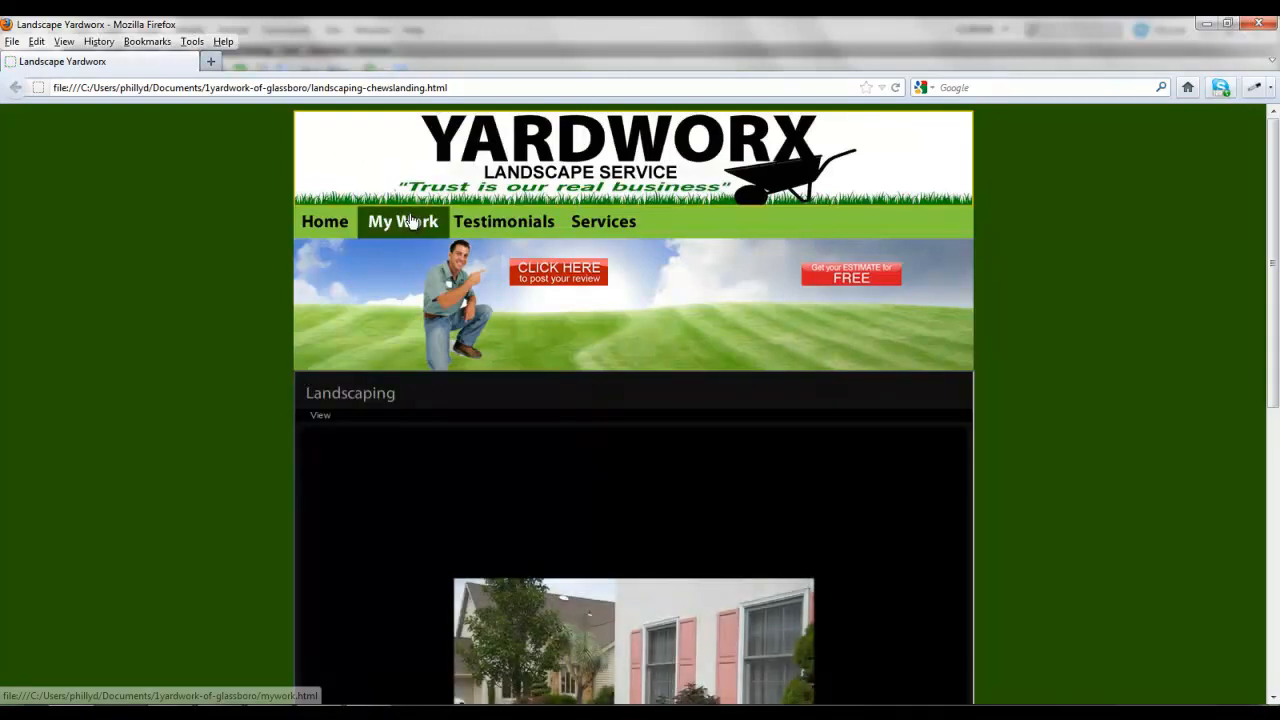
Open My Work and scroll through its Landscape Revonations, Landscaping, Yard Maintenance and Tree Work photo rows.
click(410, 222)
scroll(129, 229, down, 3)
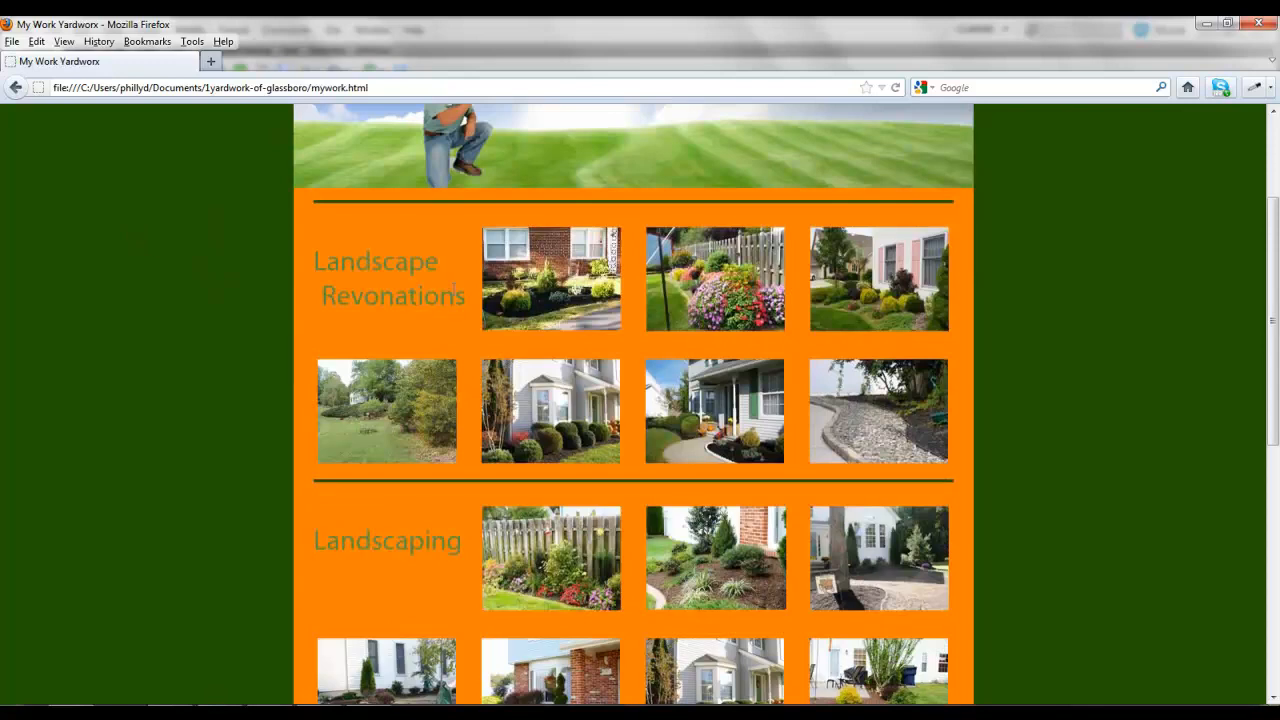
drag(465, 300, 313, 257)
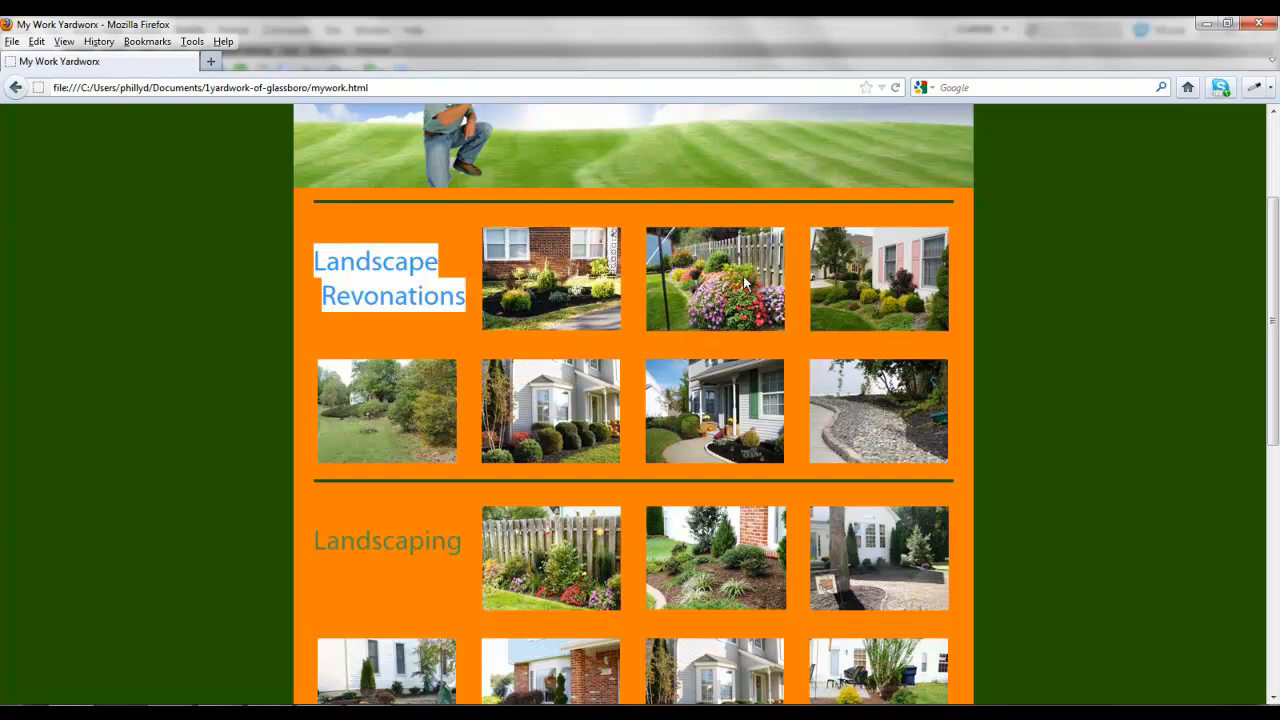
scroll(745, 273, down, 4)
scroll(745, 278, down, 2)
scroll(745, 278, up, 6)
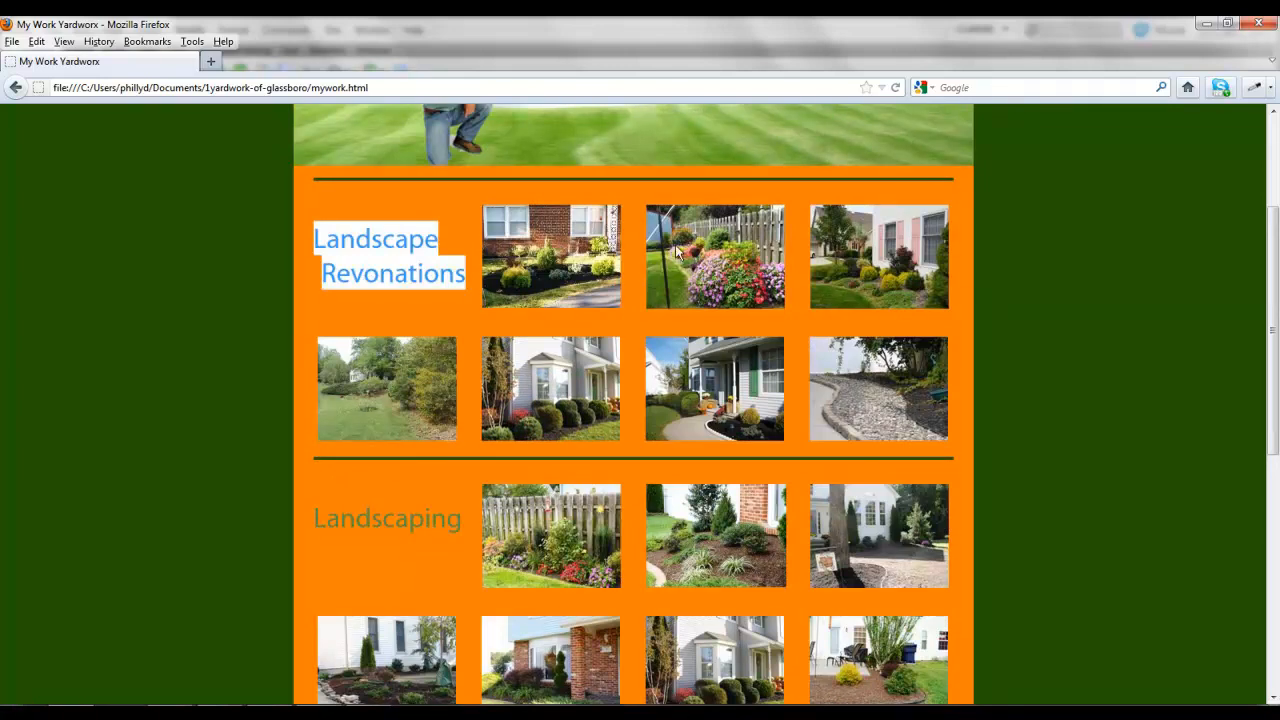
scroll(618, 434, down, 6)
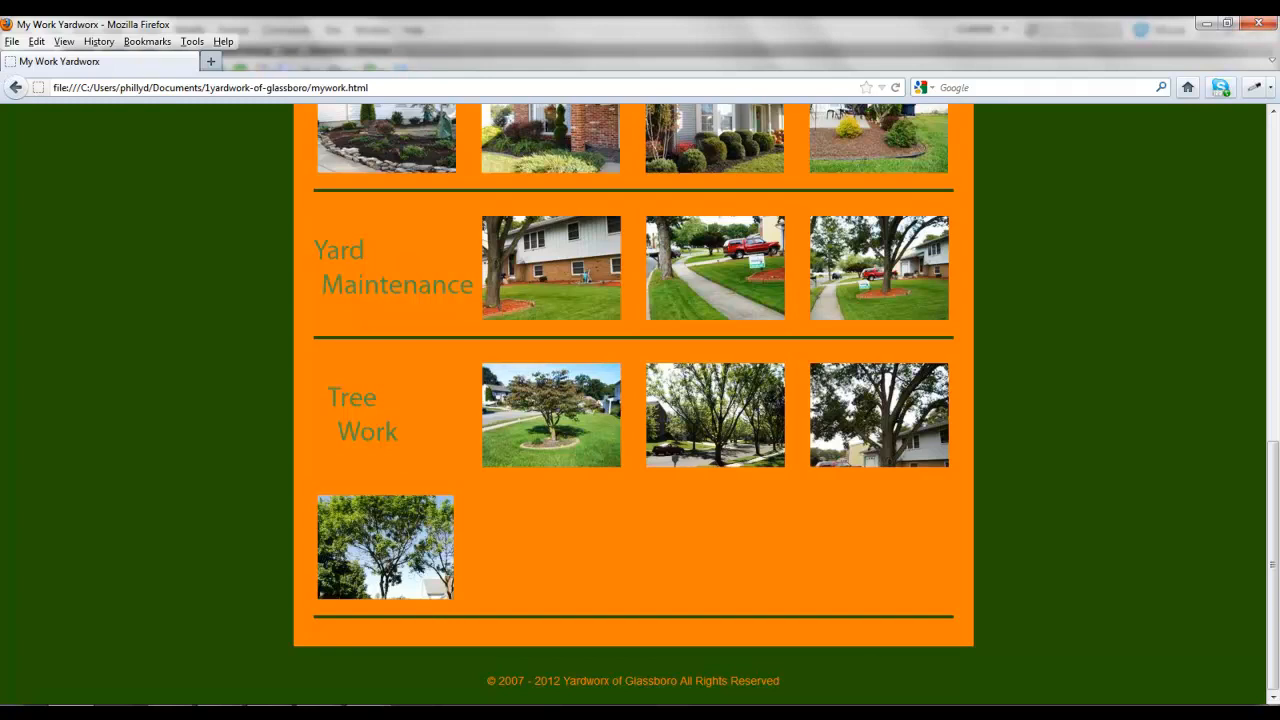
Close the Firefox preview and expand the site's photos folder in the Files panel.
click(1270, 26)
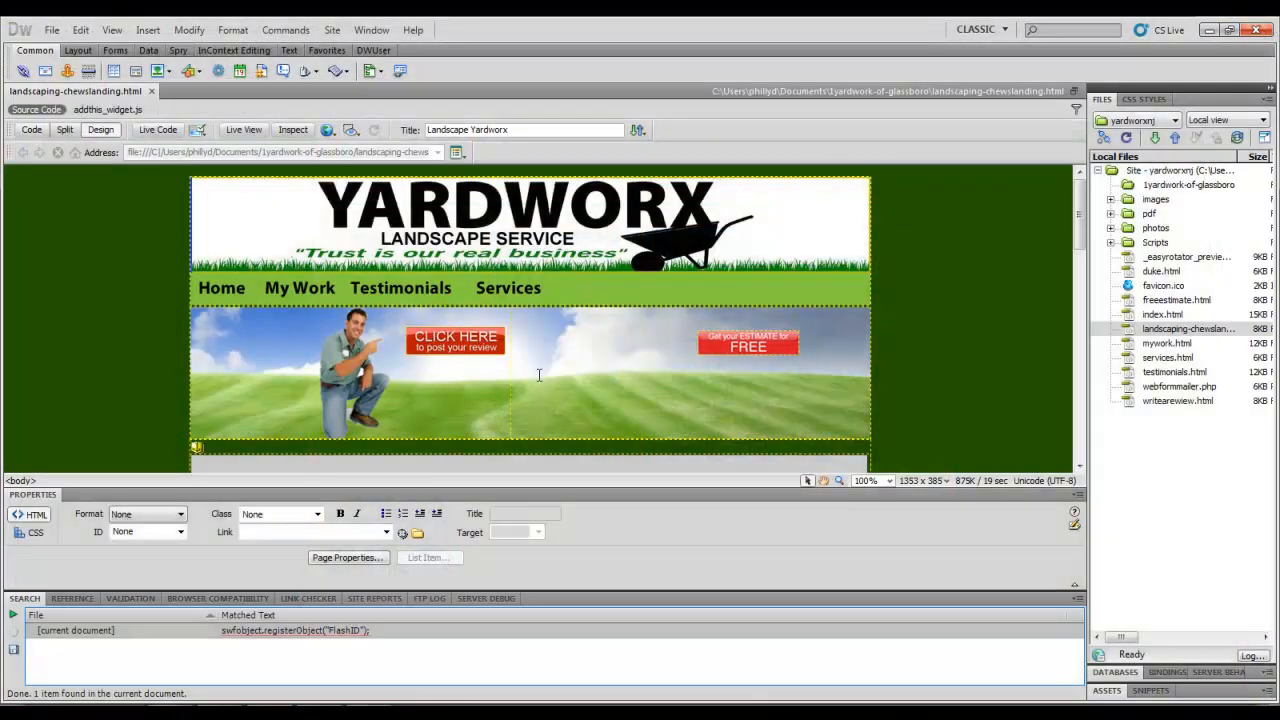
click(1180, 329)
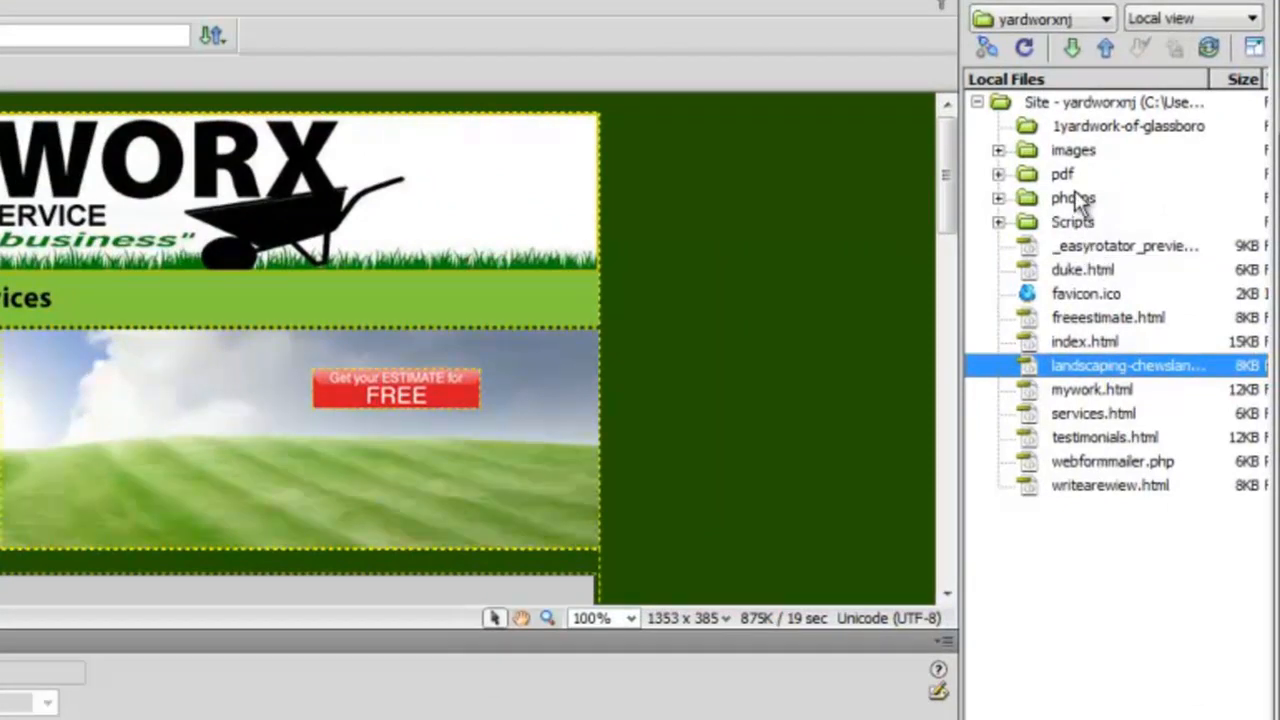
click(1031, 198)
click(998, 197)
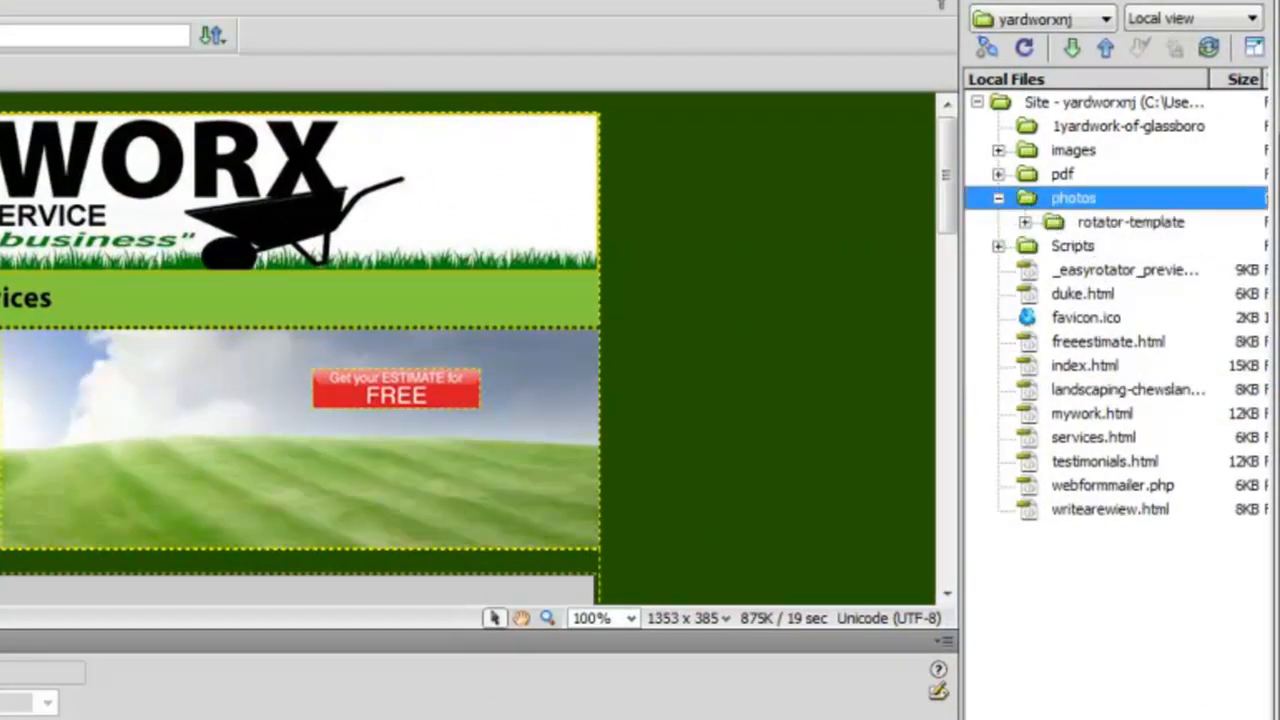
click(1065, 205)
click(1045, 100)
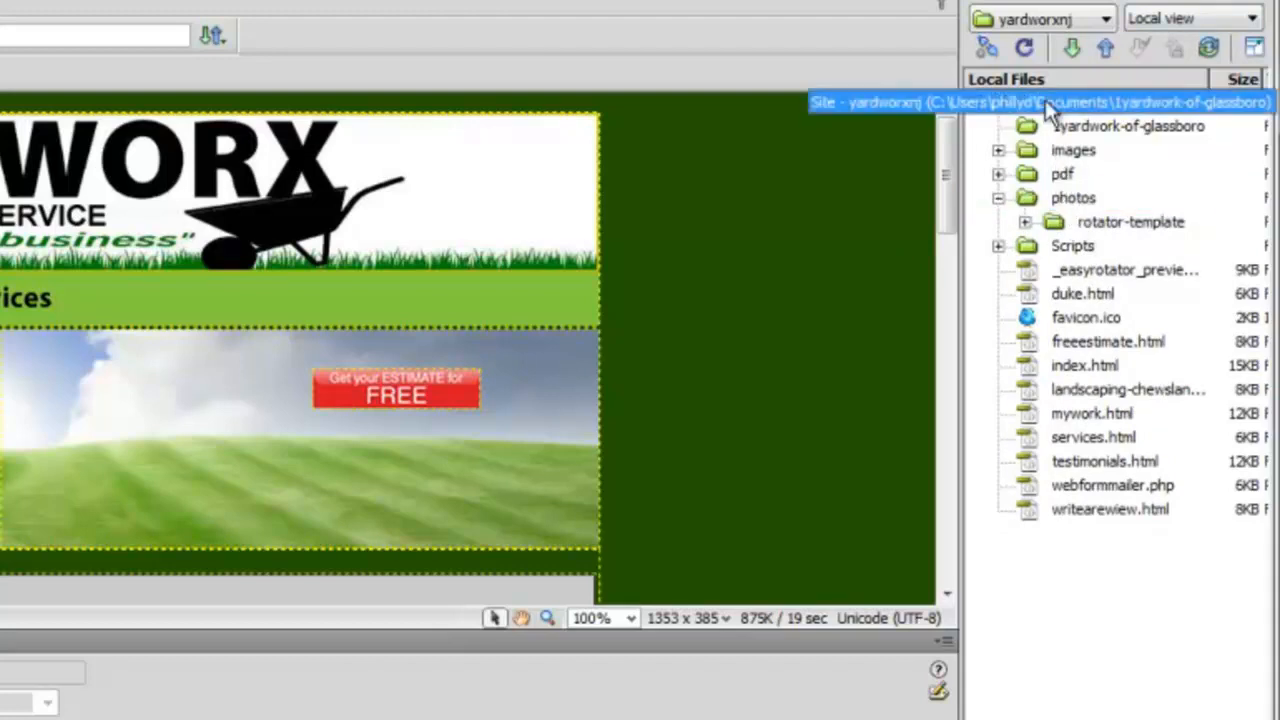
click(1050, 198)
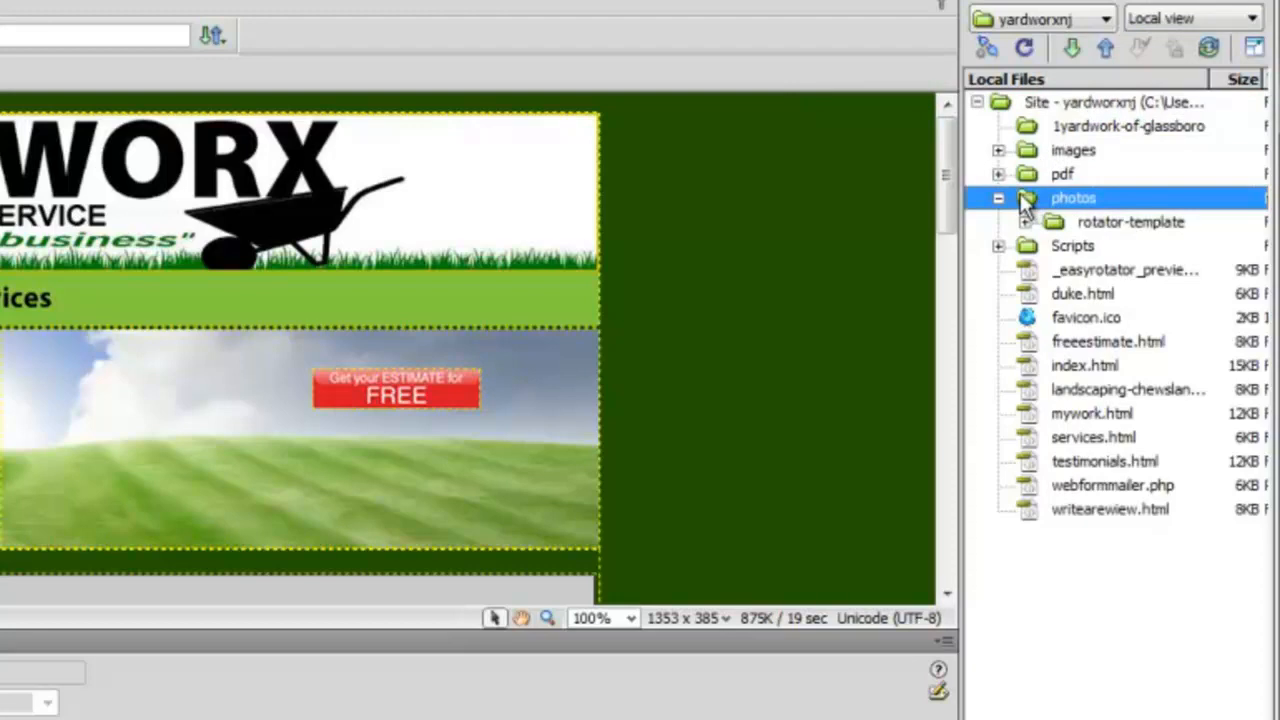
click(1053, 194)
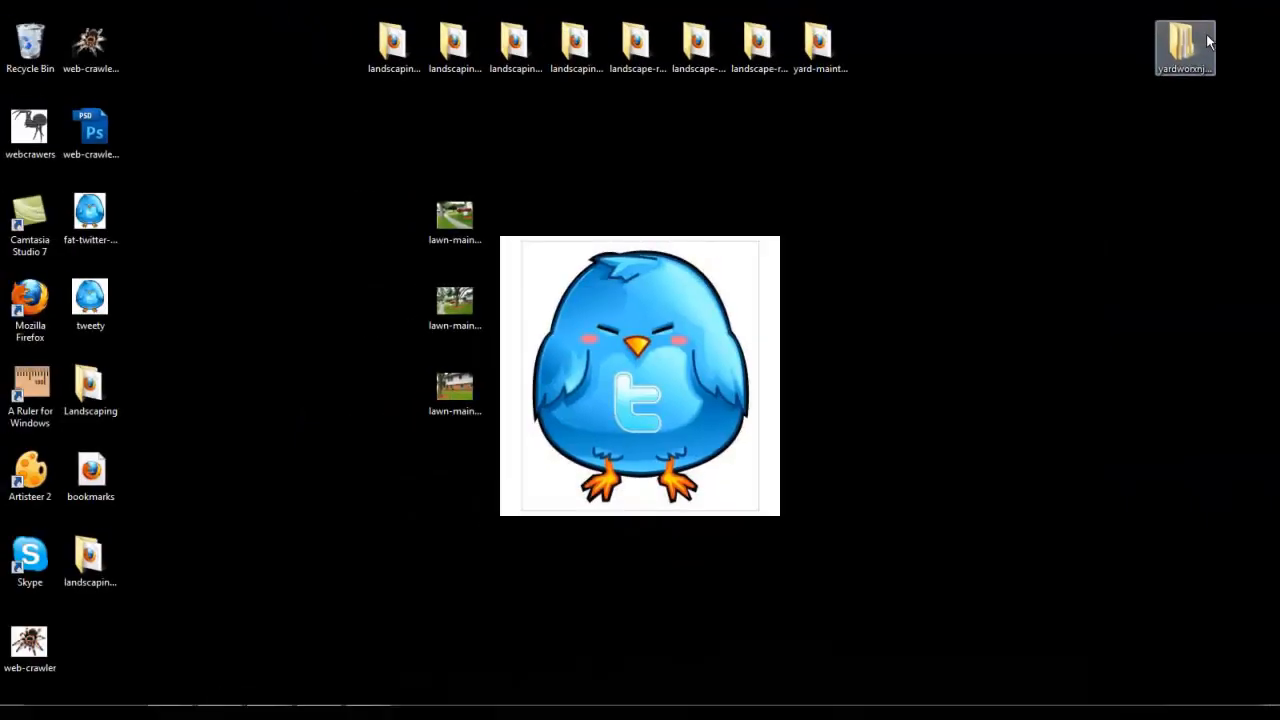
Copy the eight landscaping gallery folders, from yard-maintenance to the first, and return to Dreamweaver.
click(835, 52)
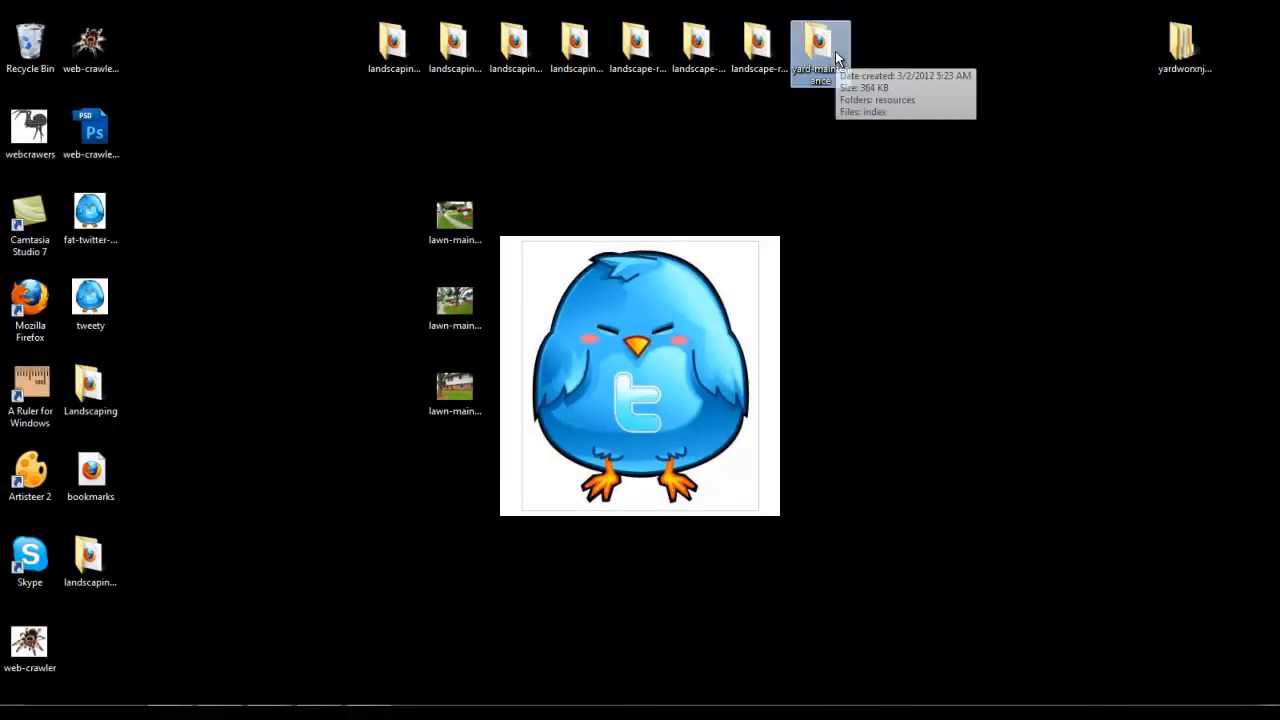
shift+click(430, 62)
right_click(427, 60)
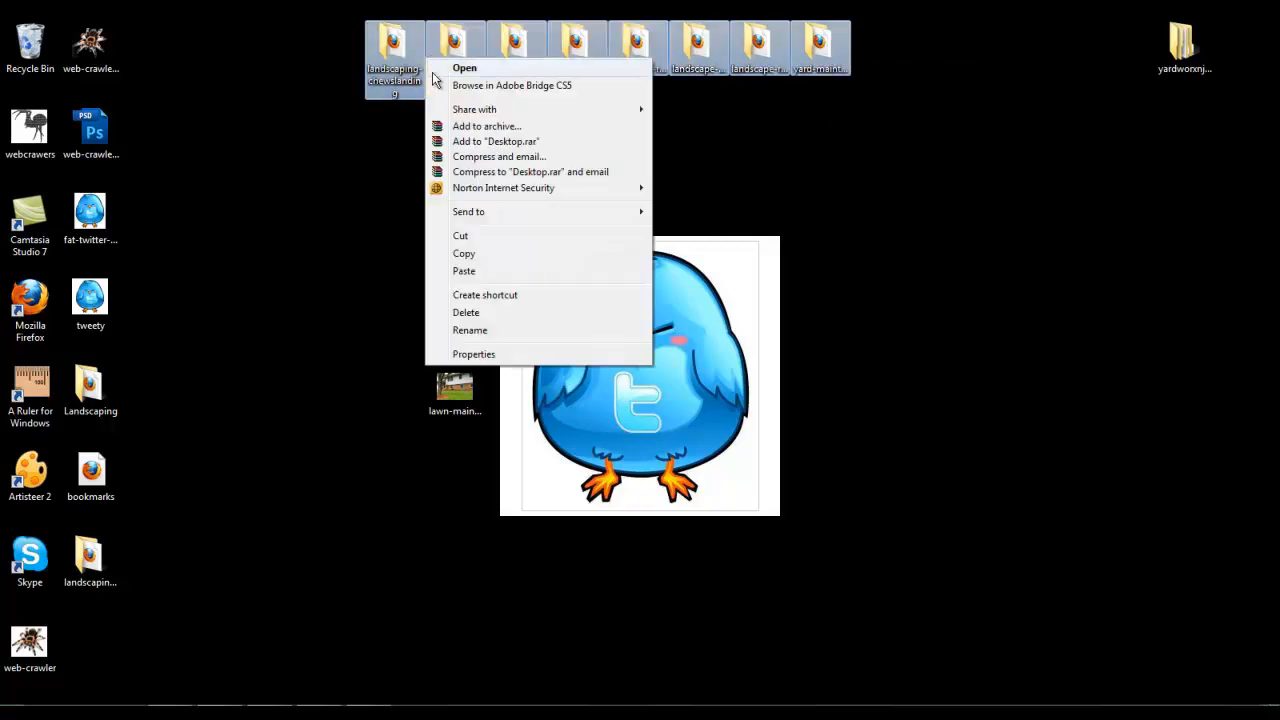
click(478, 256)
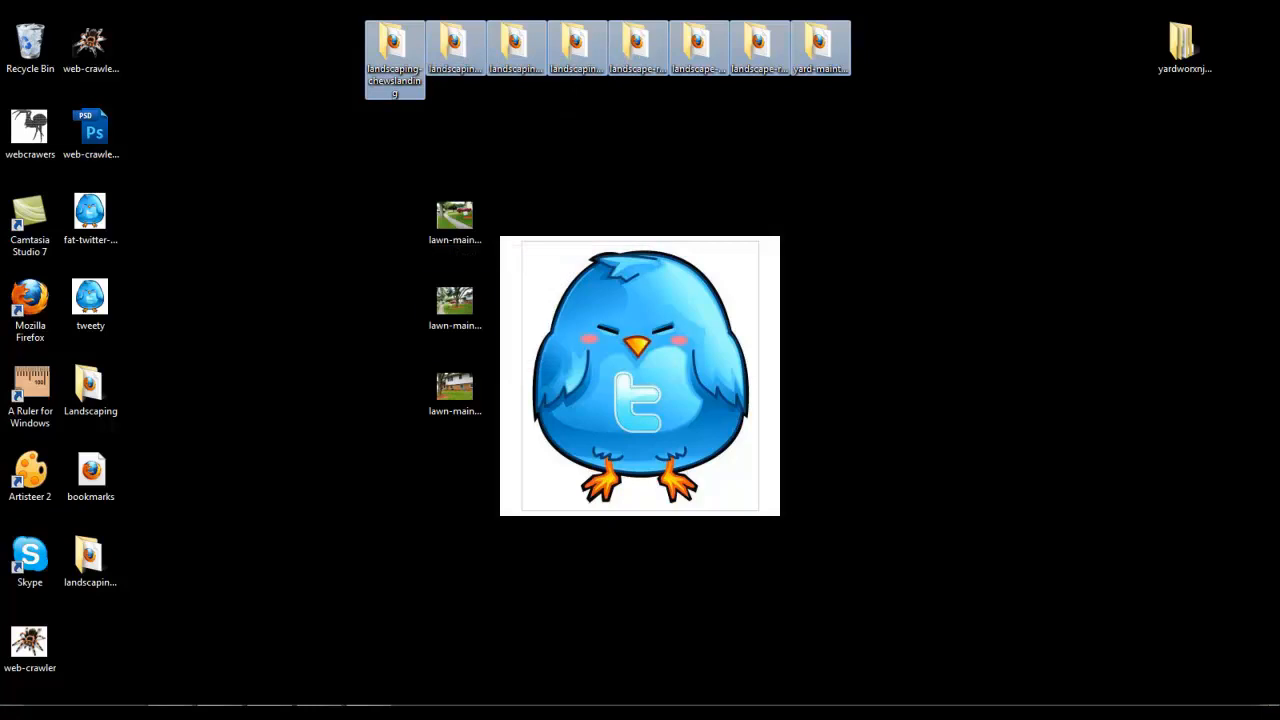
click(320, 700)
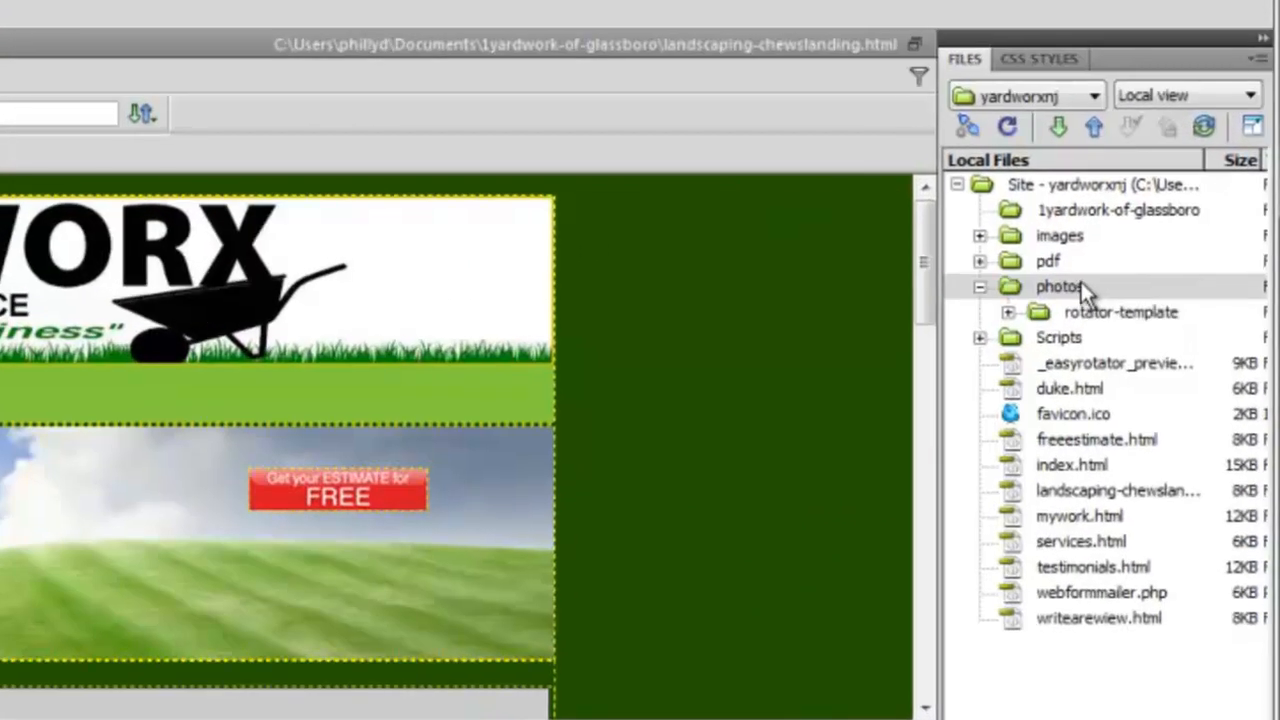
Restore down the Dreamweaver window and move it left to uncover the desktop gallery folders.
right_click(1167, 224)
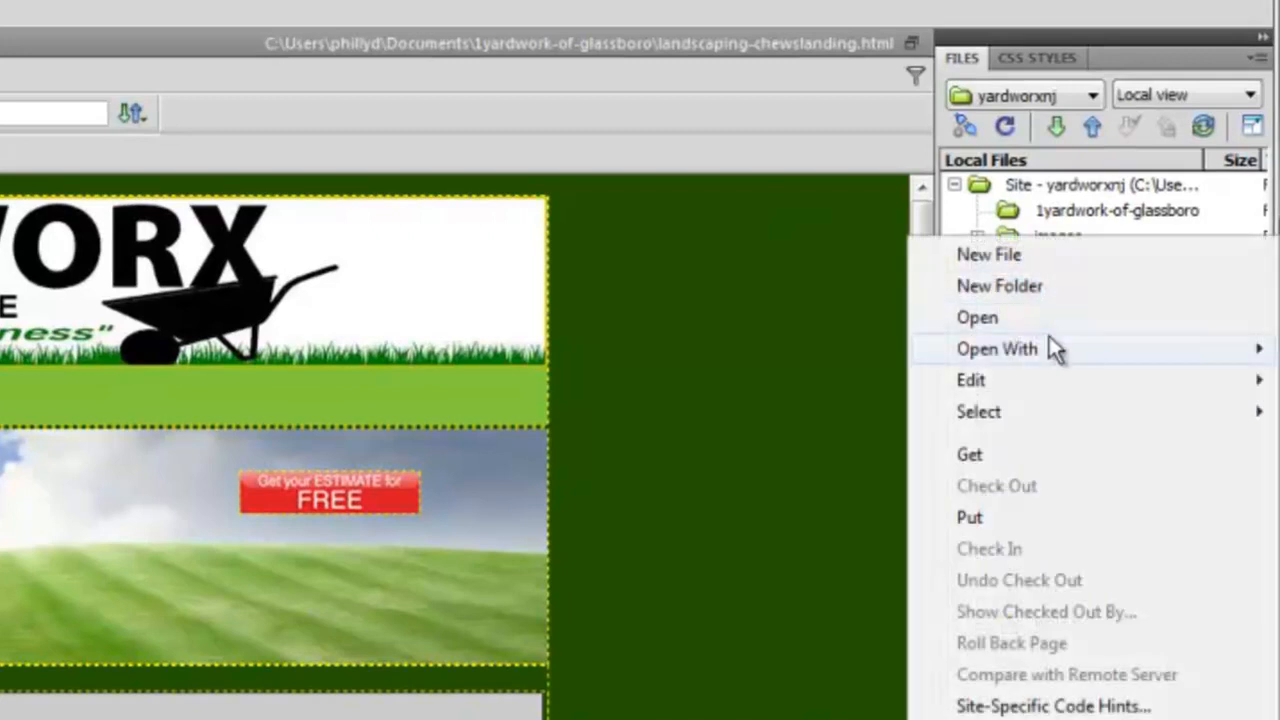
mouse_move(1040, 393)
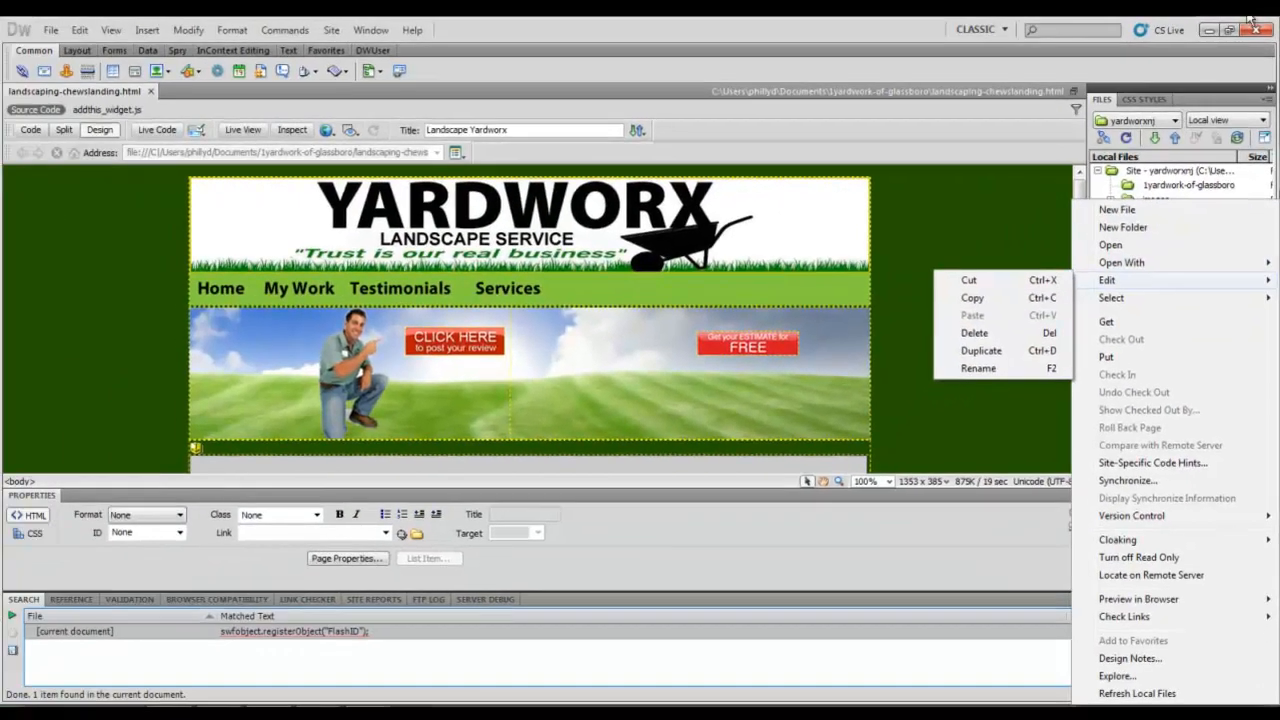
click(1231, 30)
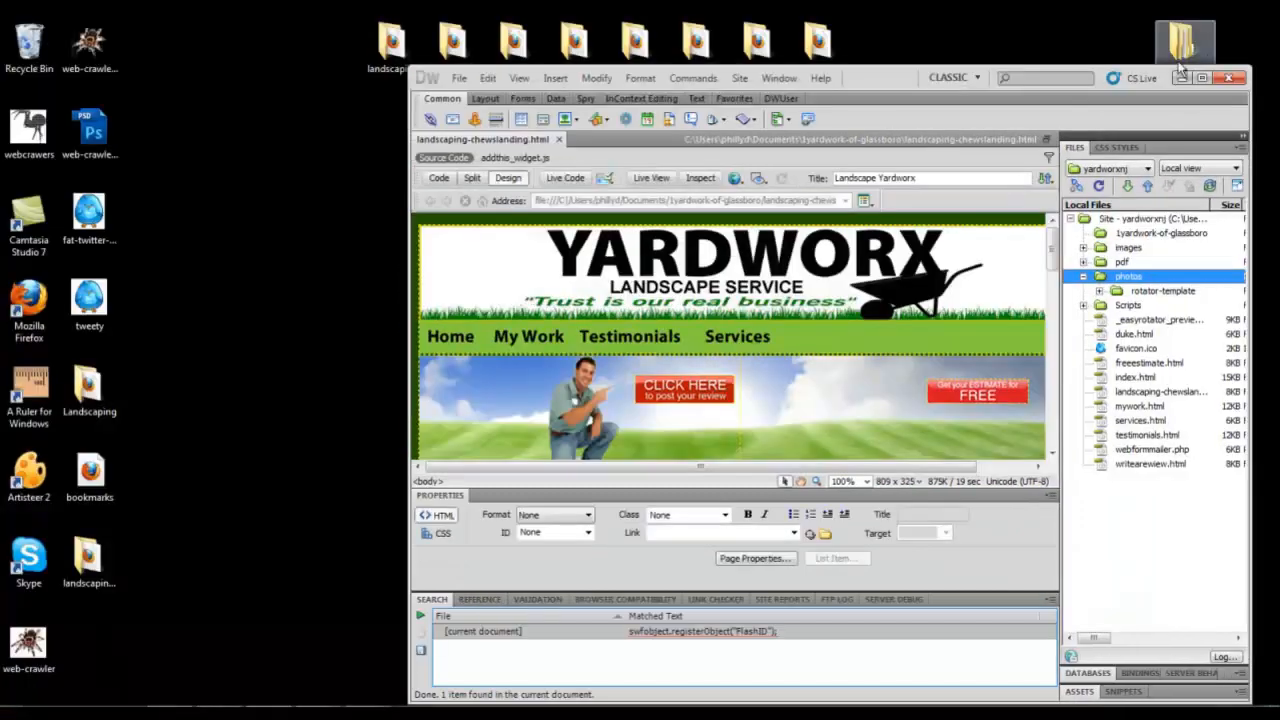
drag(900, 86, 570, 105)
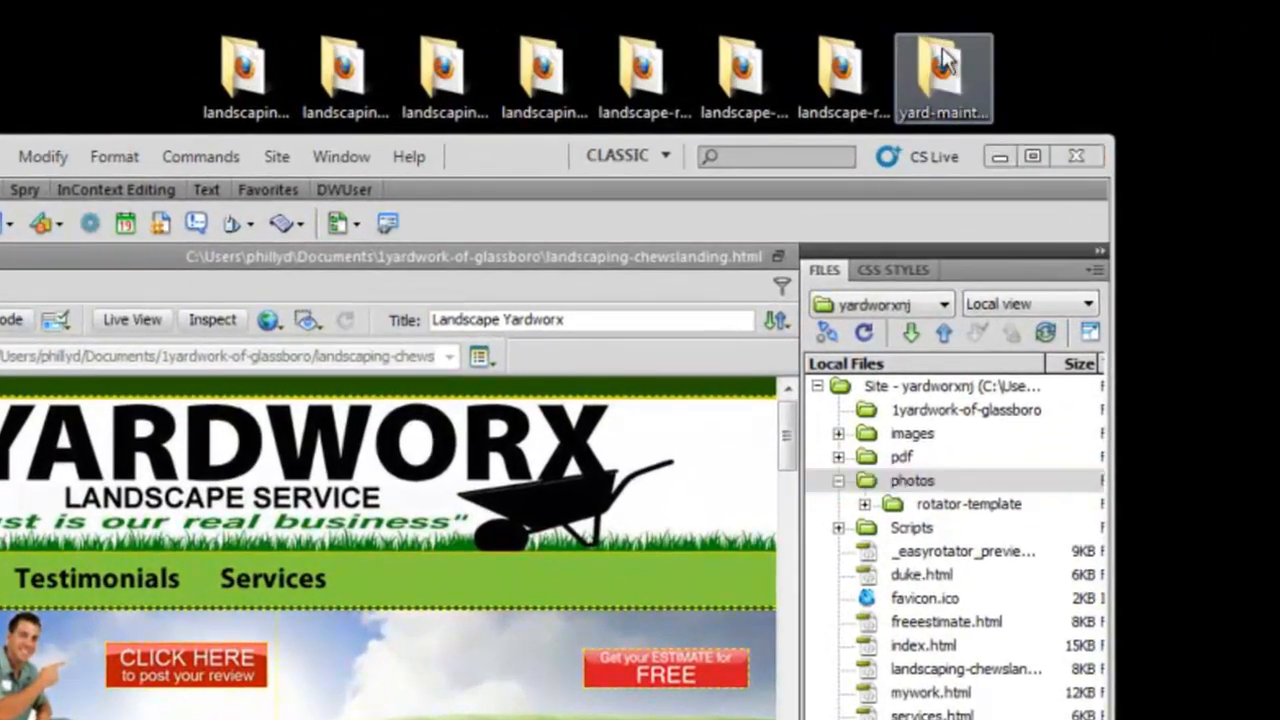
Drag the eight gallery folders from the desktop into the site's photos folder.
click(945, 62)
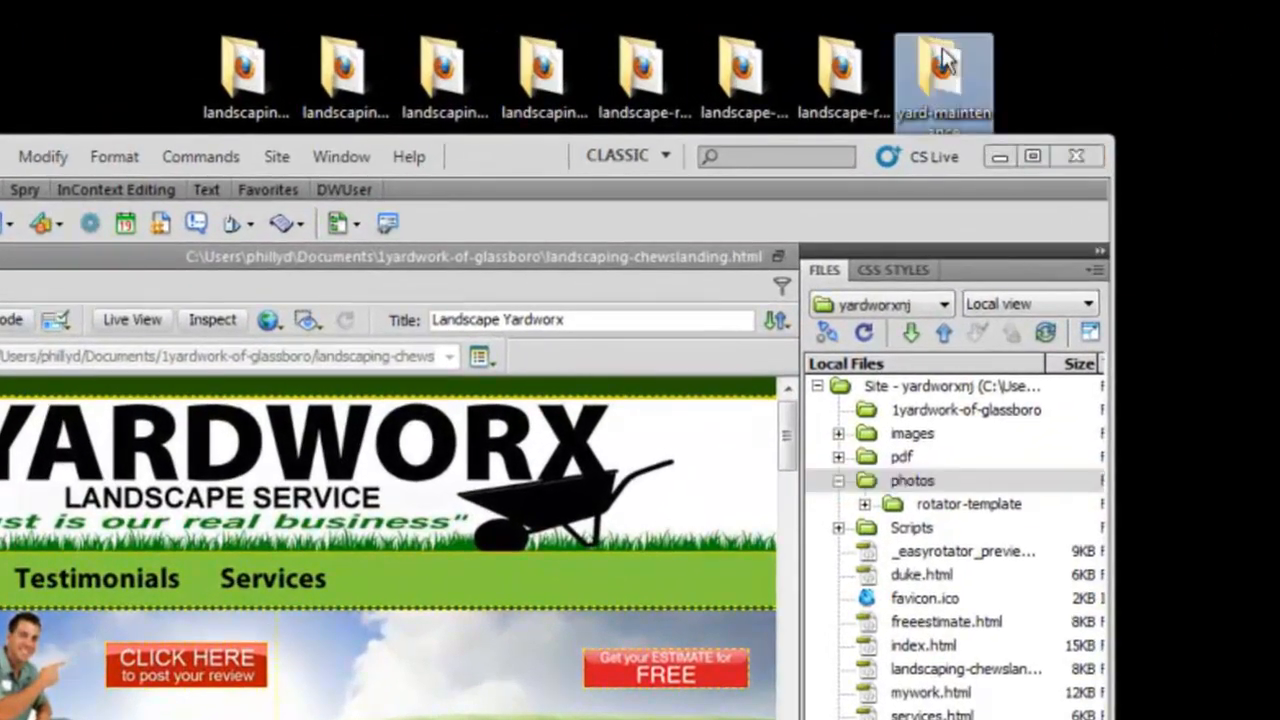
shift+click(251, 89)
drag(971, 66, 934, 492)
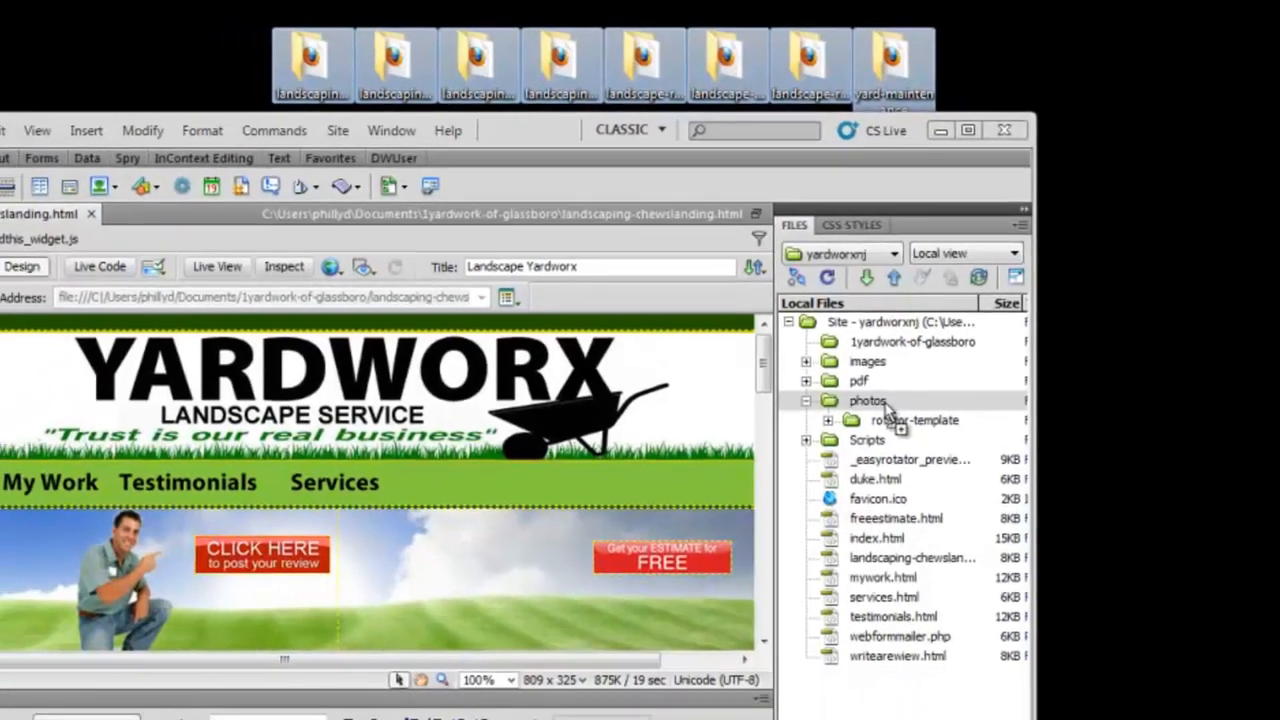
mouse_move(885, 408)
mouse_down()
mouse_move(894, 418)
mouse_move(882, 399)
mouse_up()
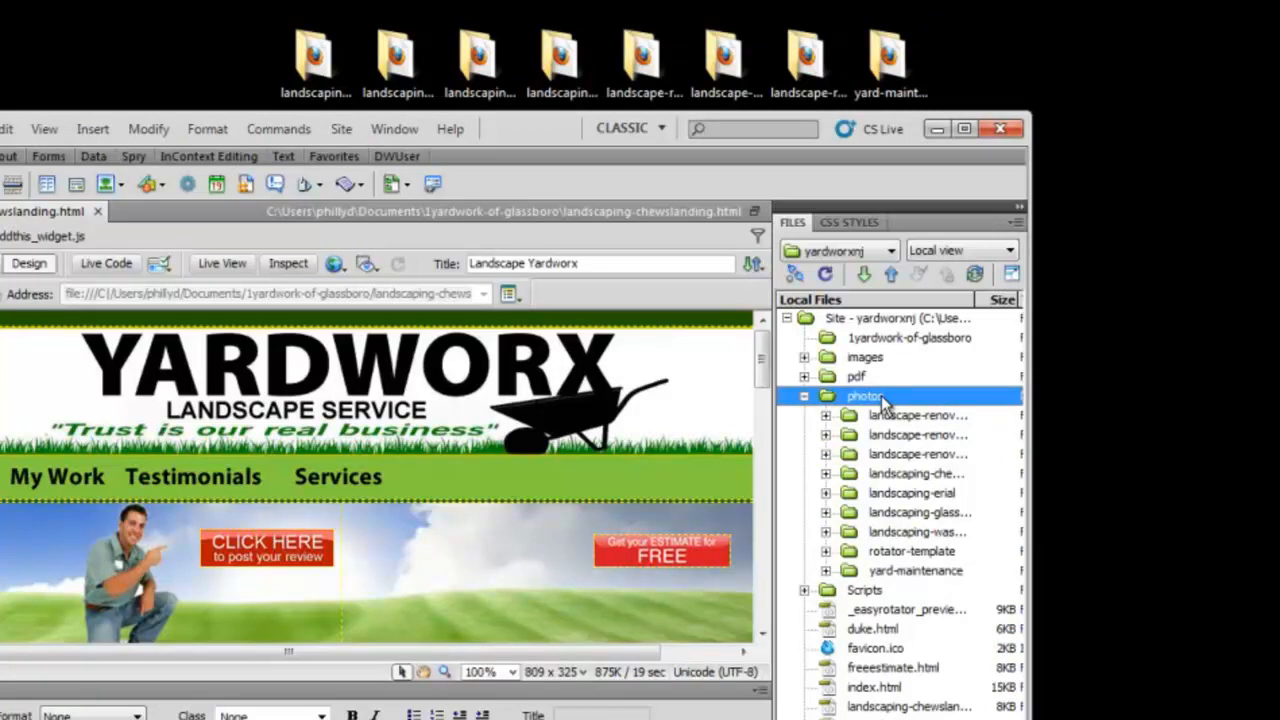
double_click(876, 572)
click(876, 609)
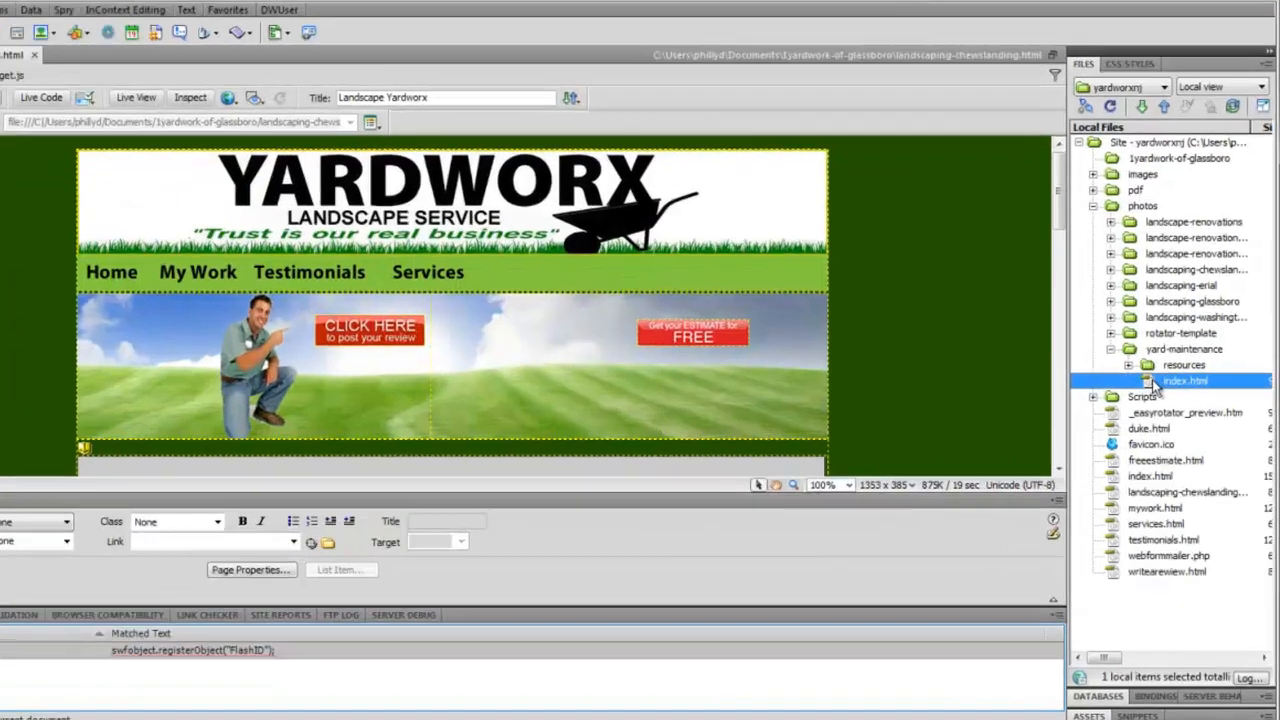
click(1155, 353)
right_click(1155, 353)
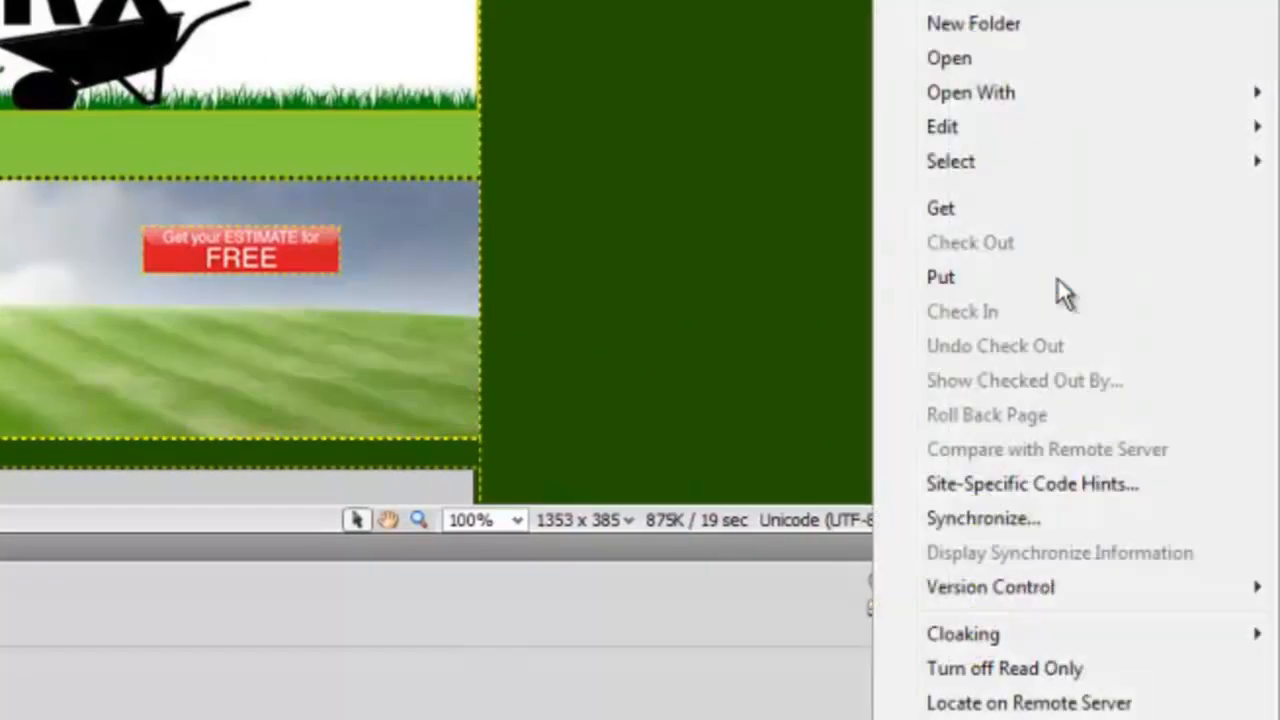
mouse_move(980, 127)
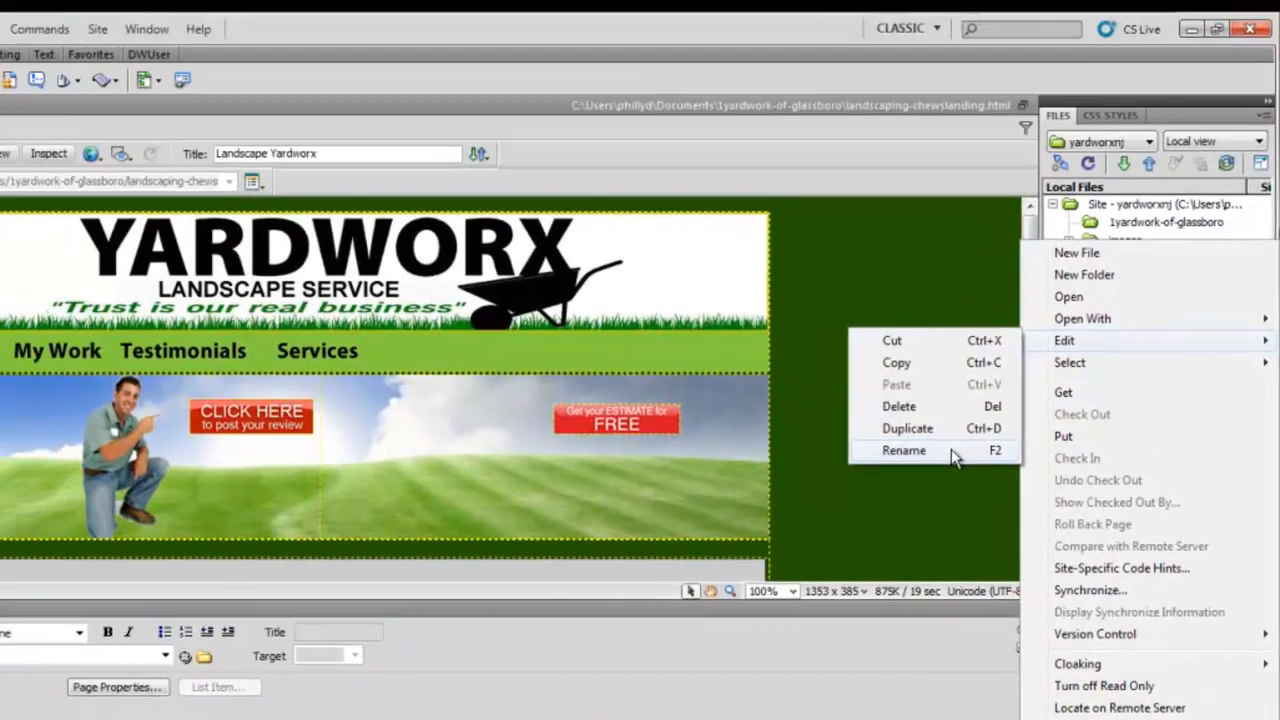
click(765, 299)
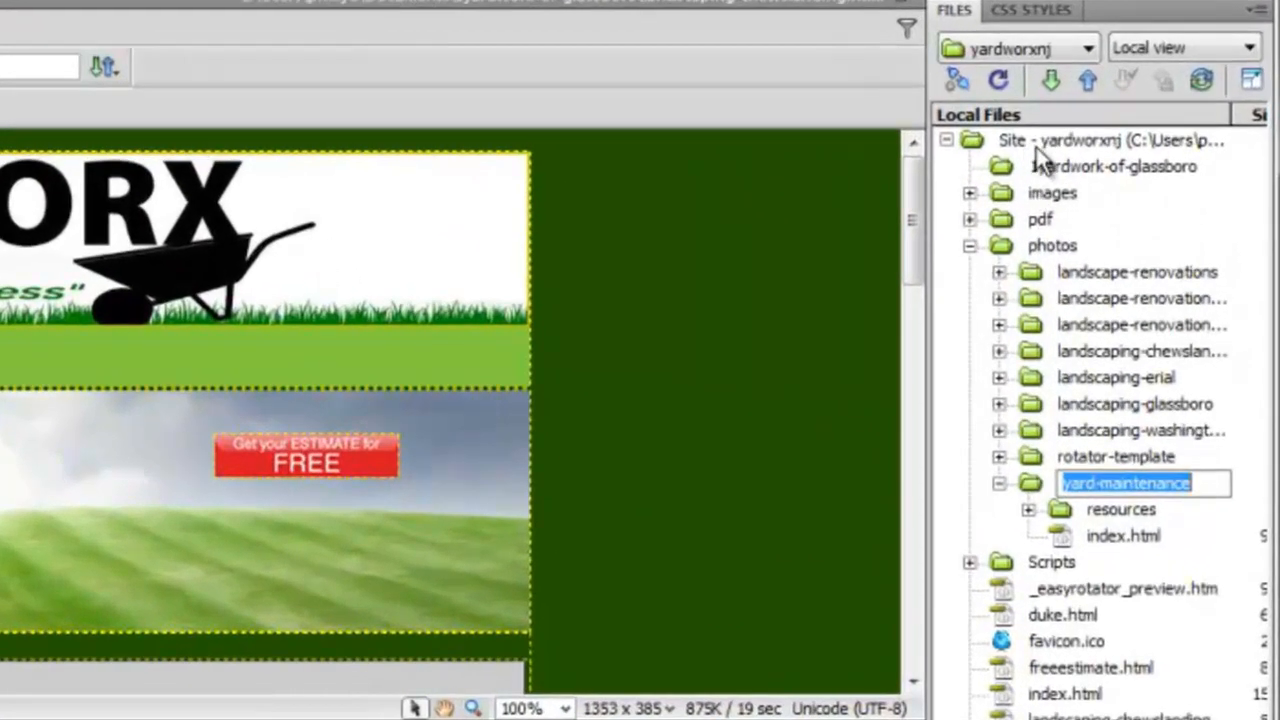
click(1115, 209)
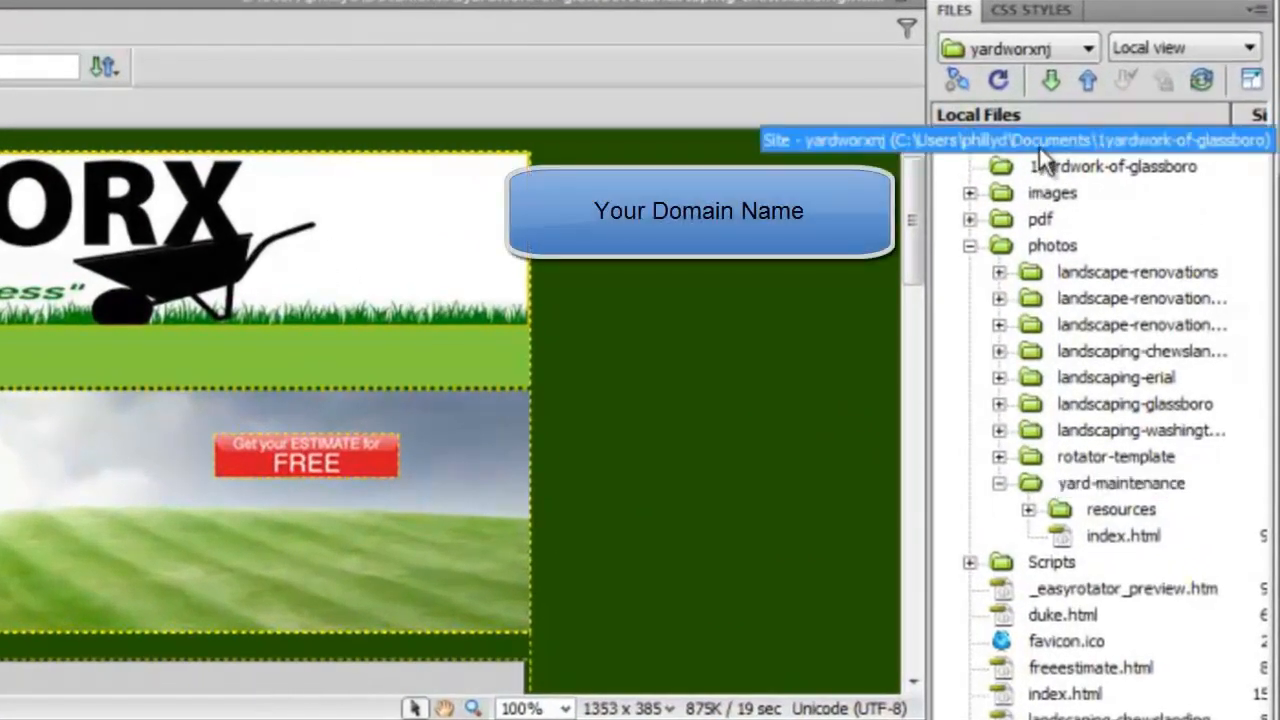
Select photos, then yard-maintenance, in the Files panel, and switch to the live gallery in Firefox.
click(1036, 250)
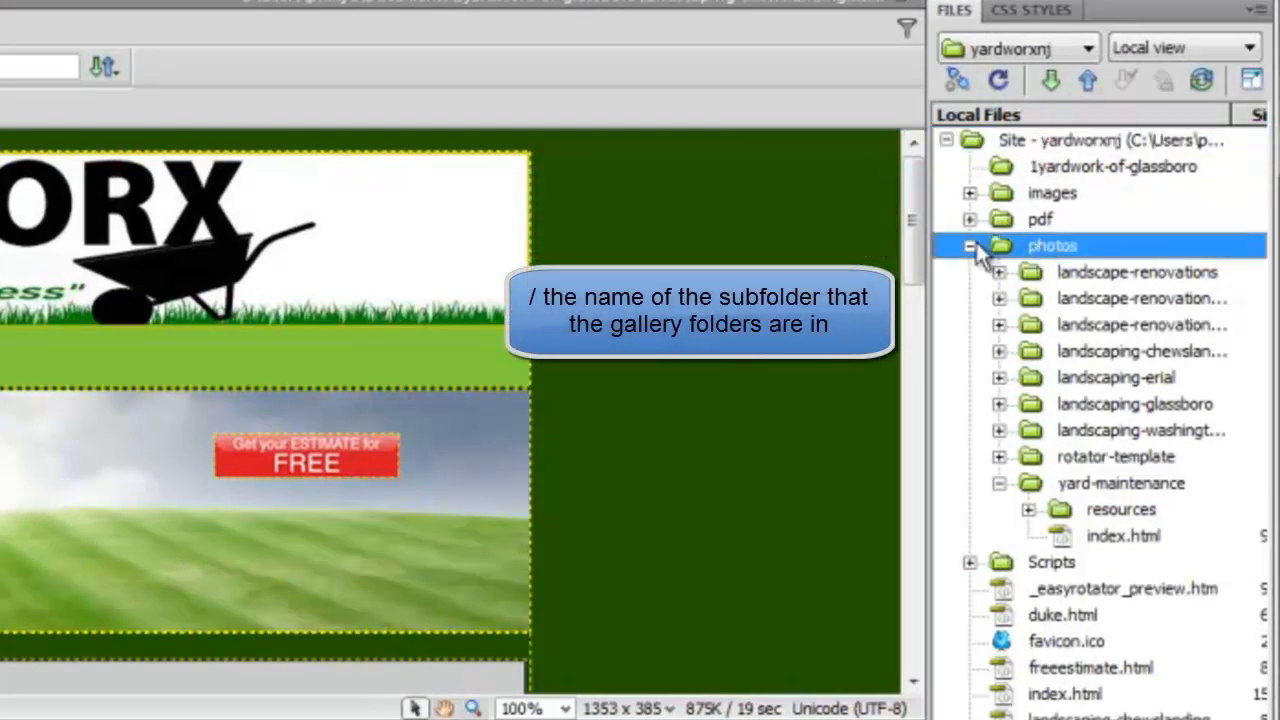
click(1035, 488)
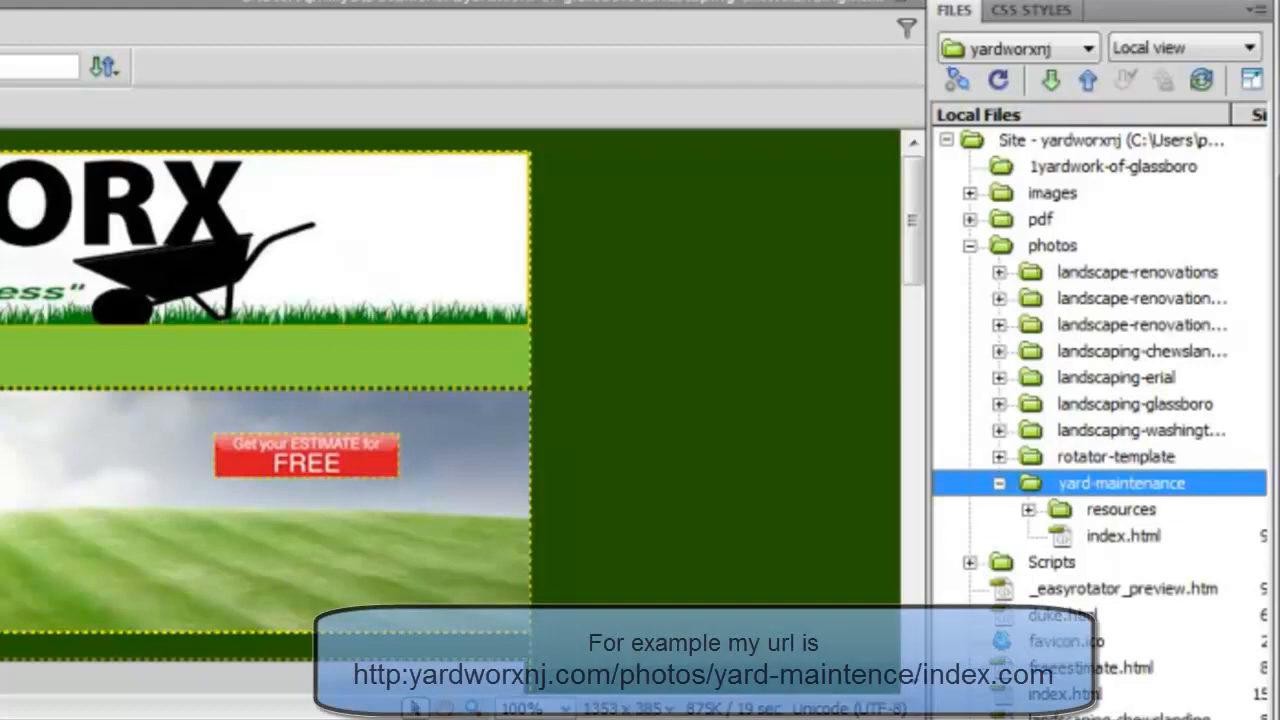
key(alt+Tab)
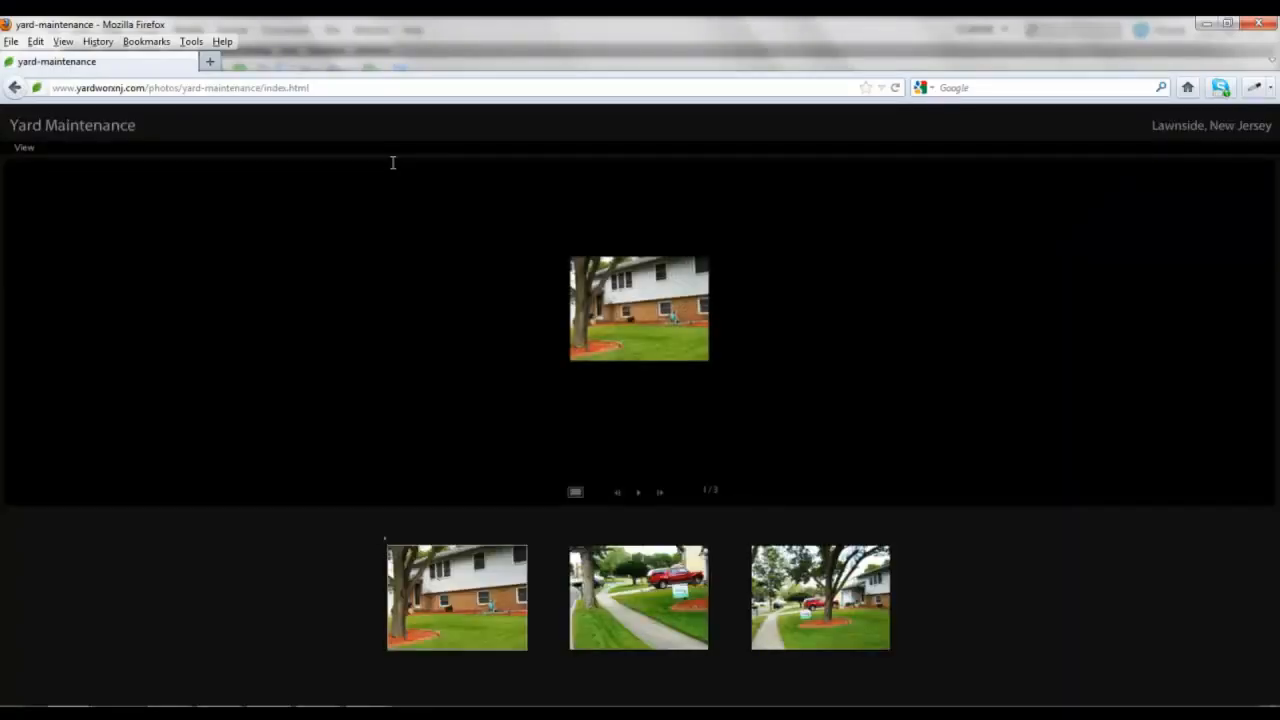
Copy the yard-maintenance gallery's full address from the Firefox address bar.
drag(320, 88, 3, 80)
right_click(99, 86)
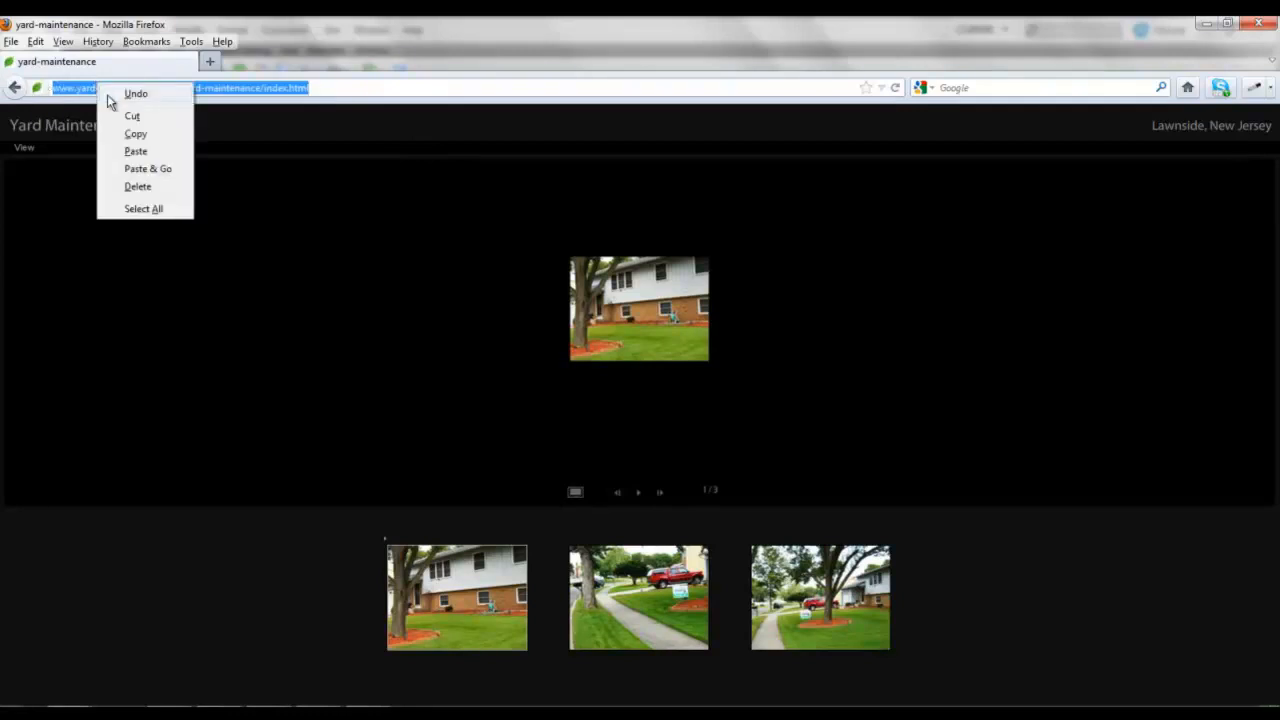
click(131, 137)
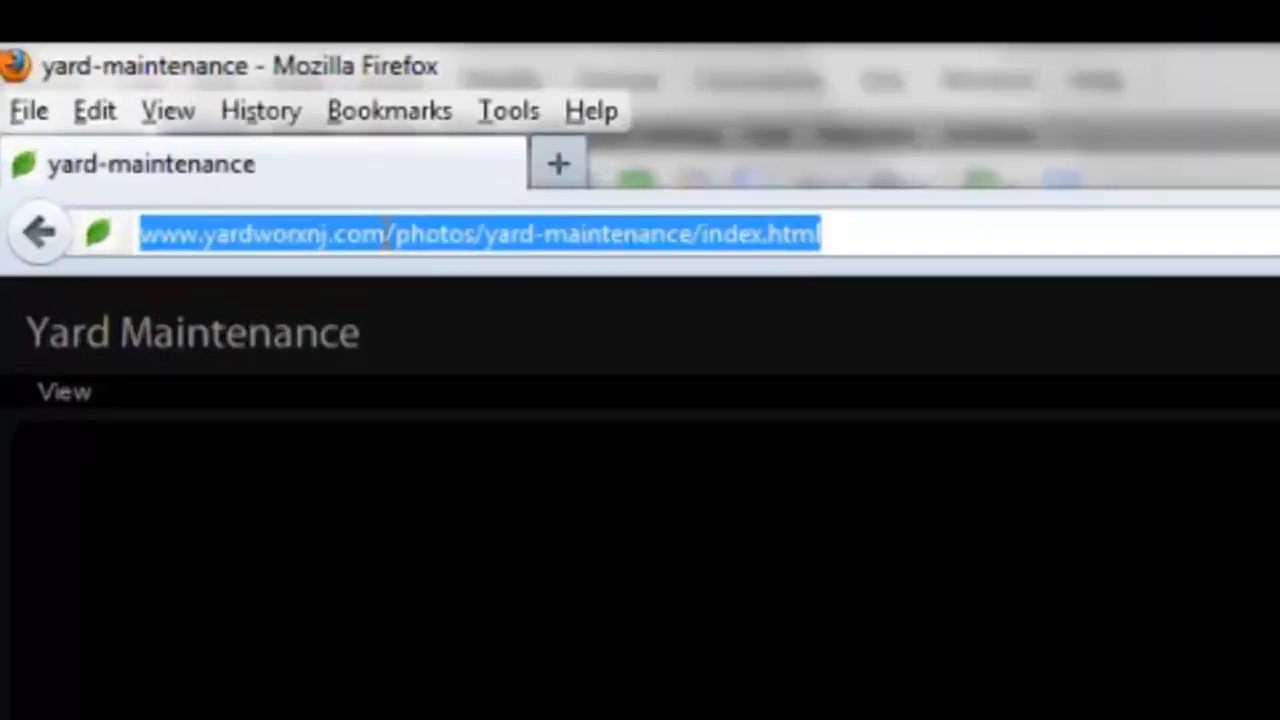
Mark the domain's end, then highlight photos, yard-maintenance and index.html in the address in turn.
click(147, 88)
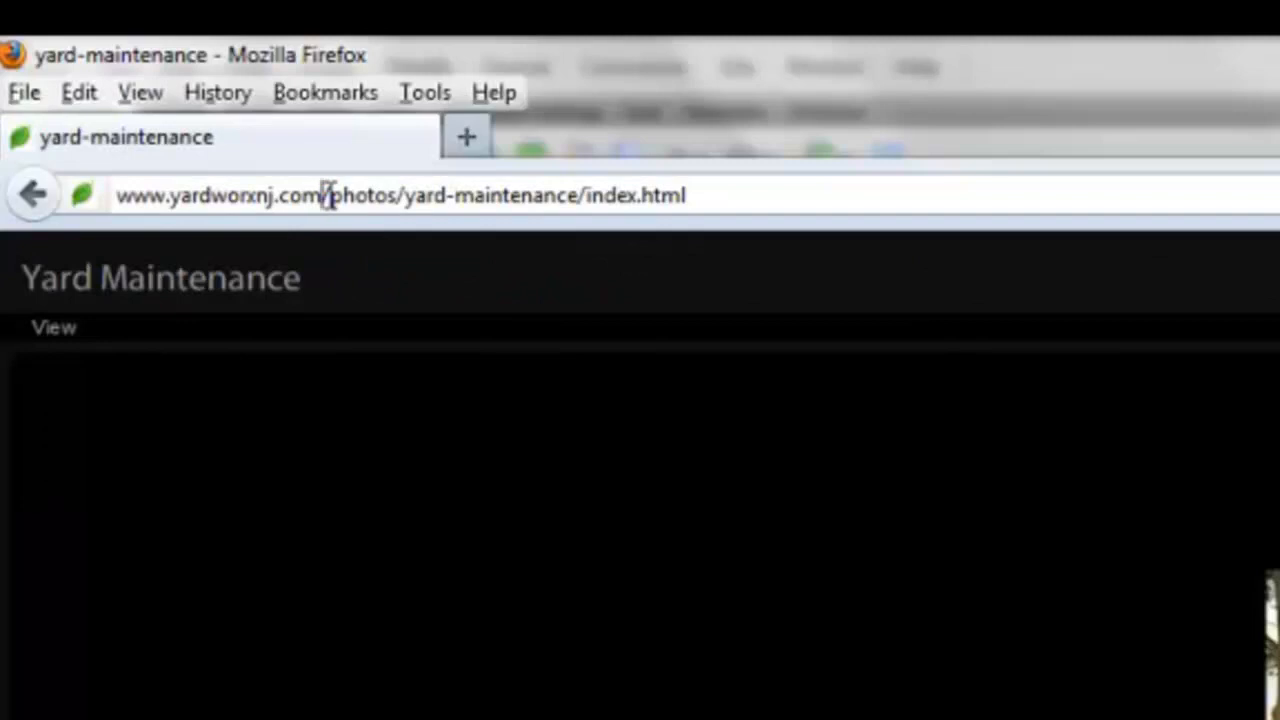
drag(330, 194, 400, 207)
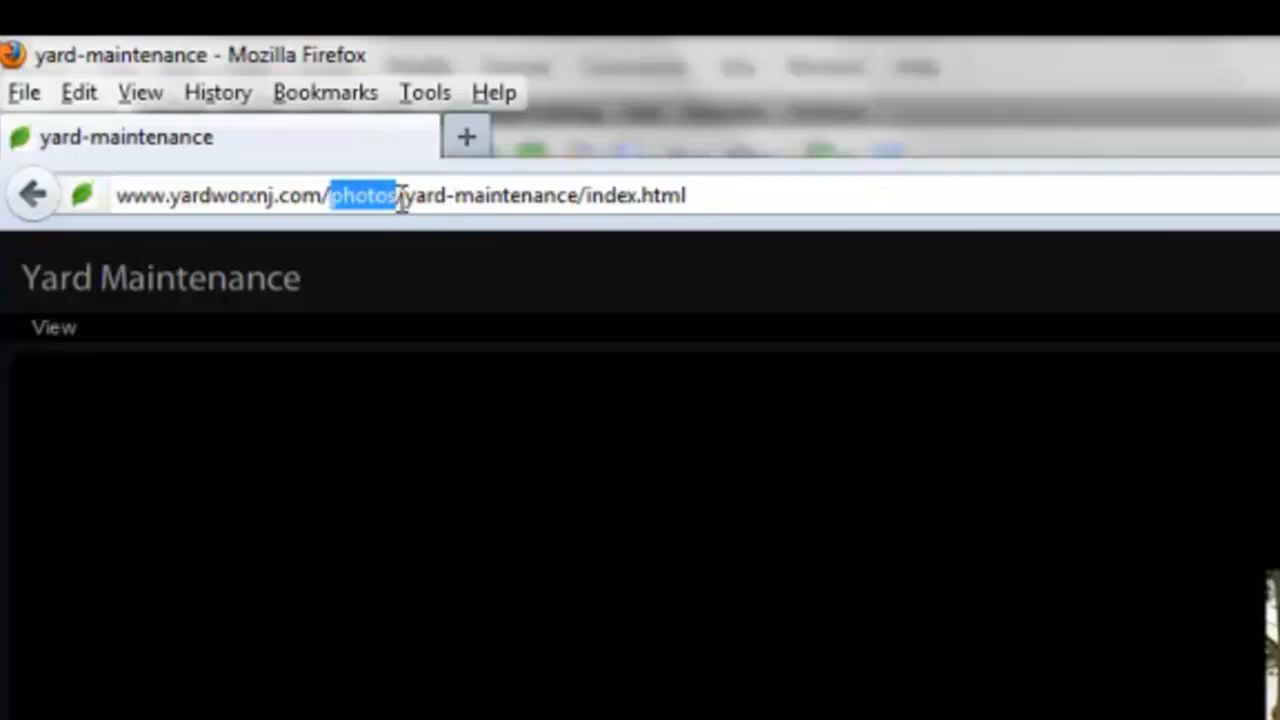
click(400, 195)
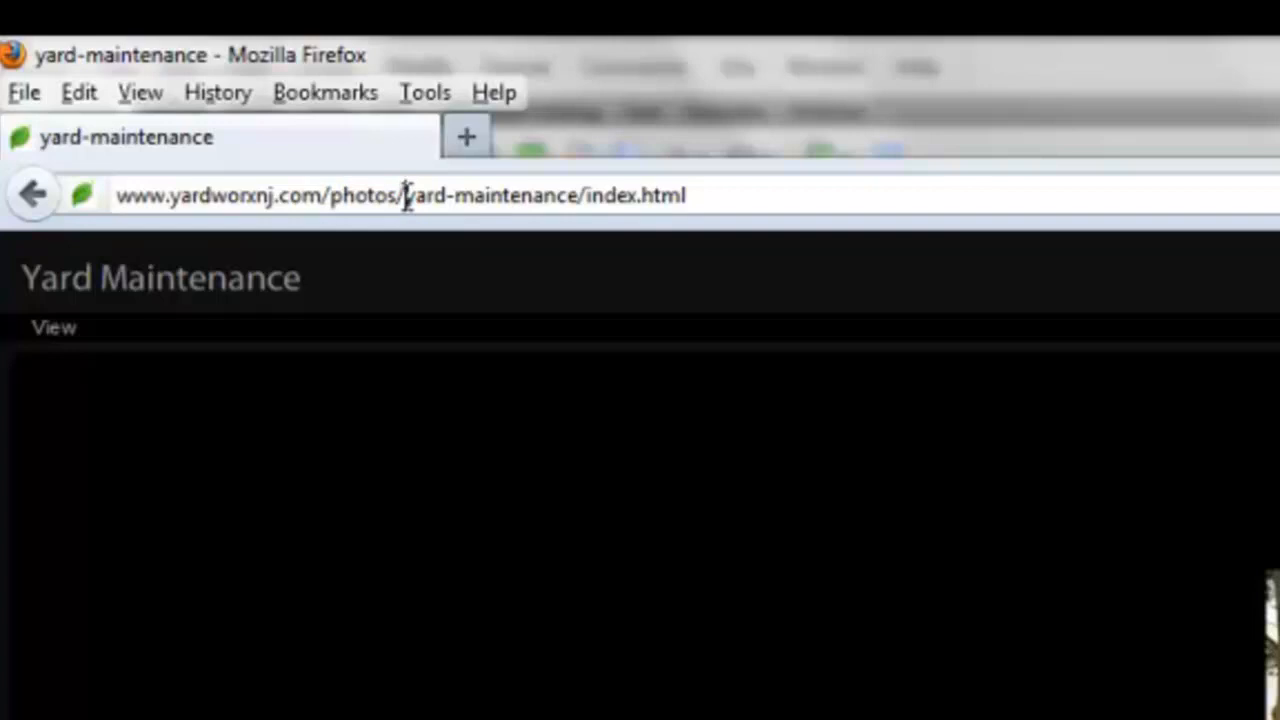
drag(406, 195, 903, 229)
drag(686, 197, 600, 188)
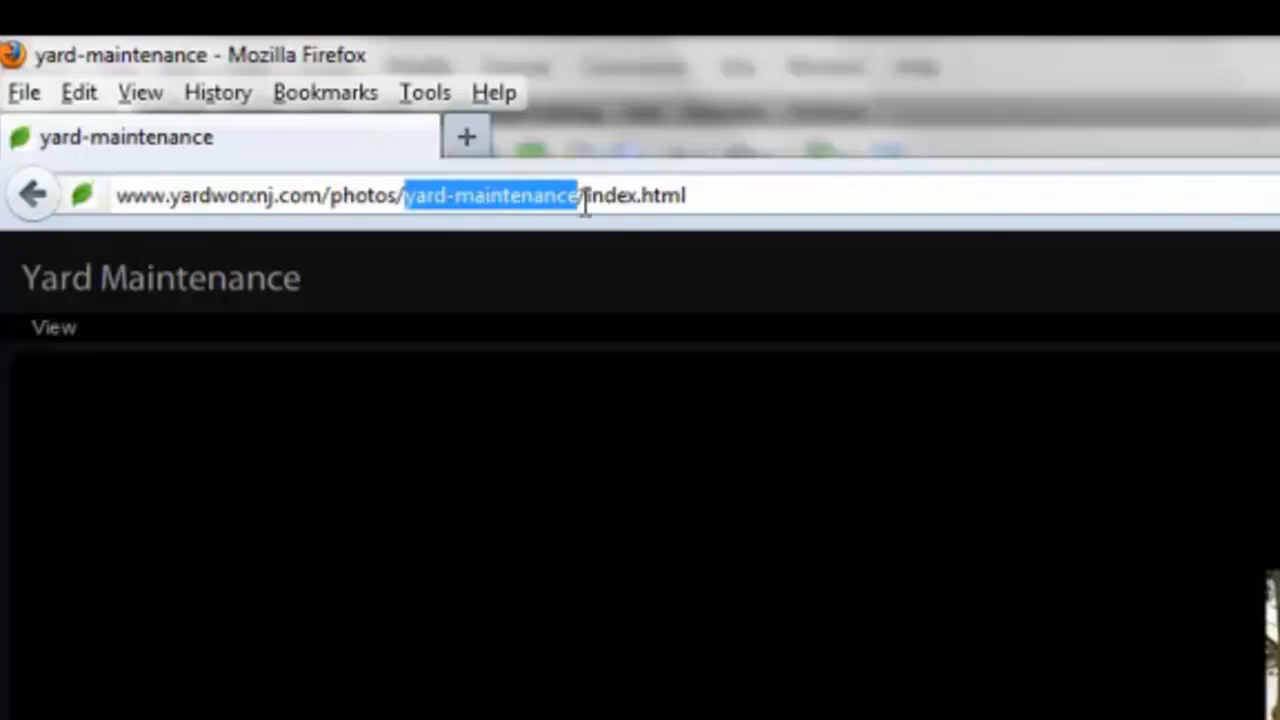
click(580, 197)
drag(580, 197, 588, 196)
click(588, 196)
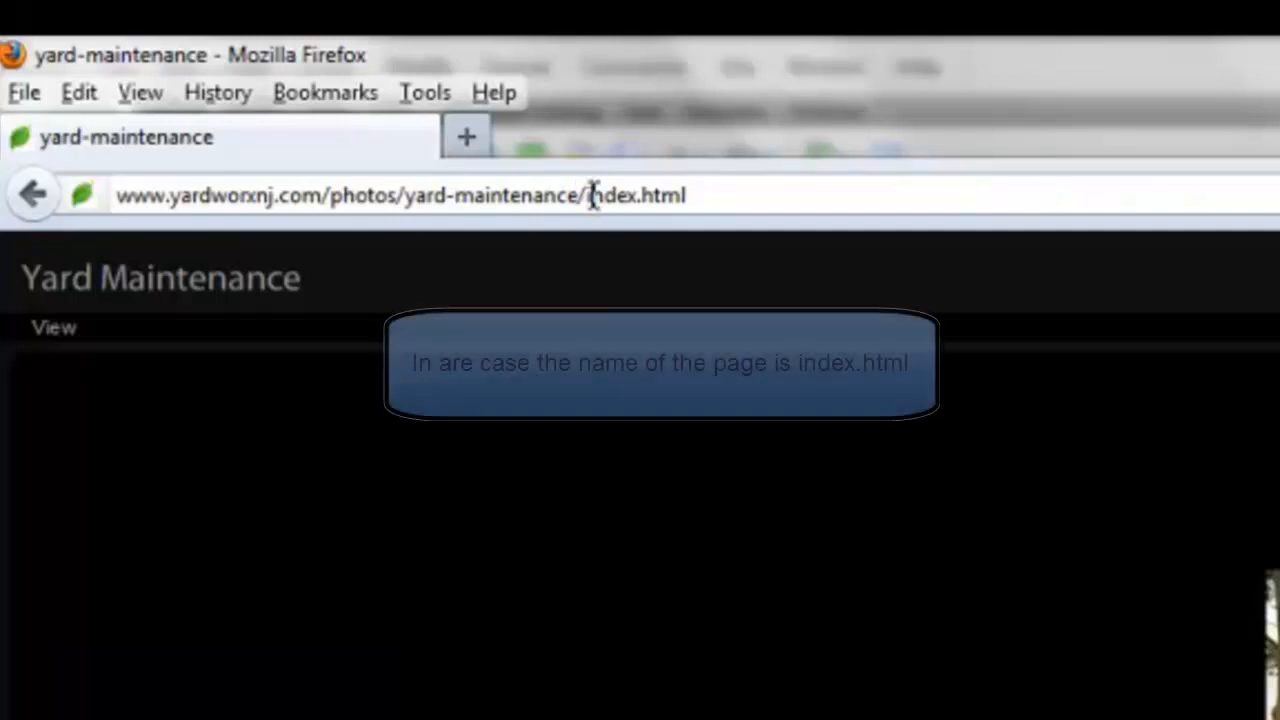
drag(587, 196, 703, 198)
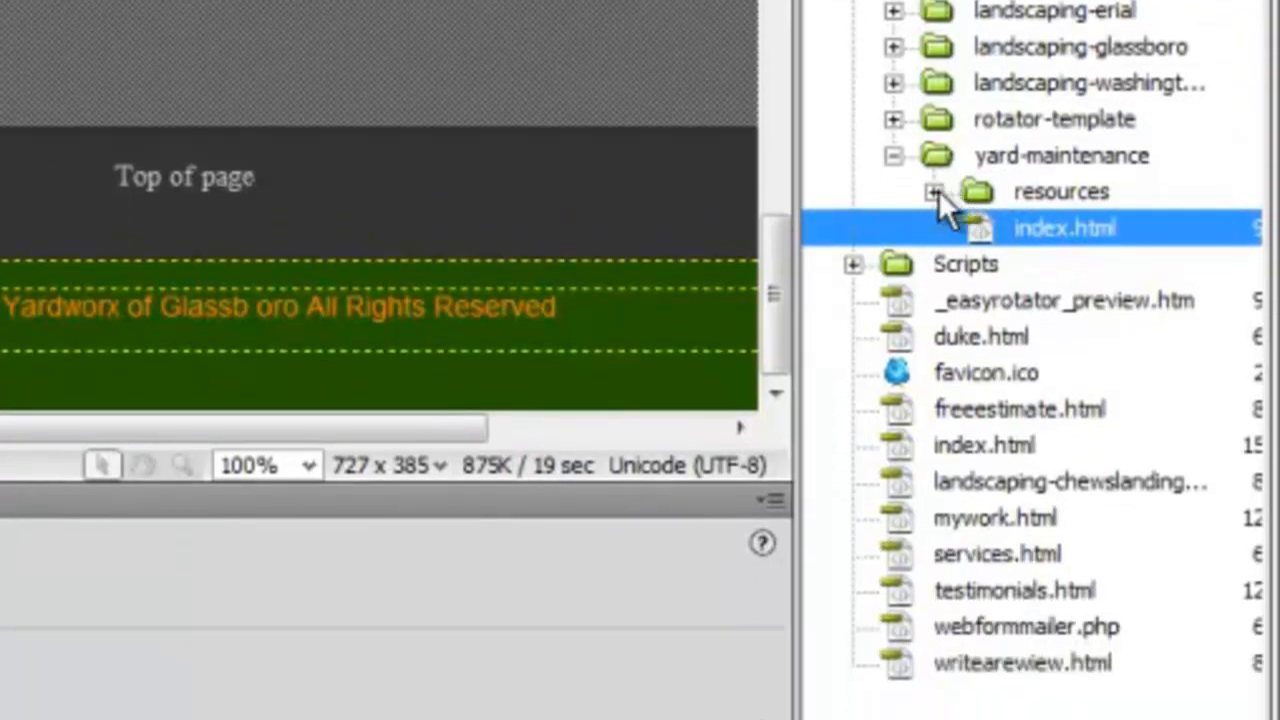
click(936, 191)
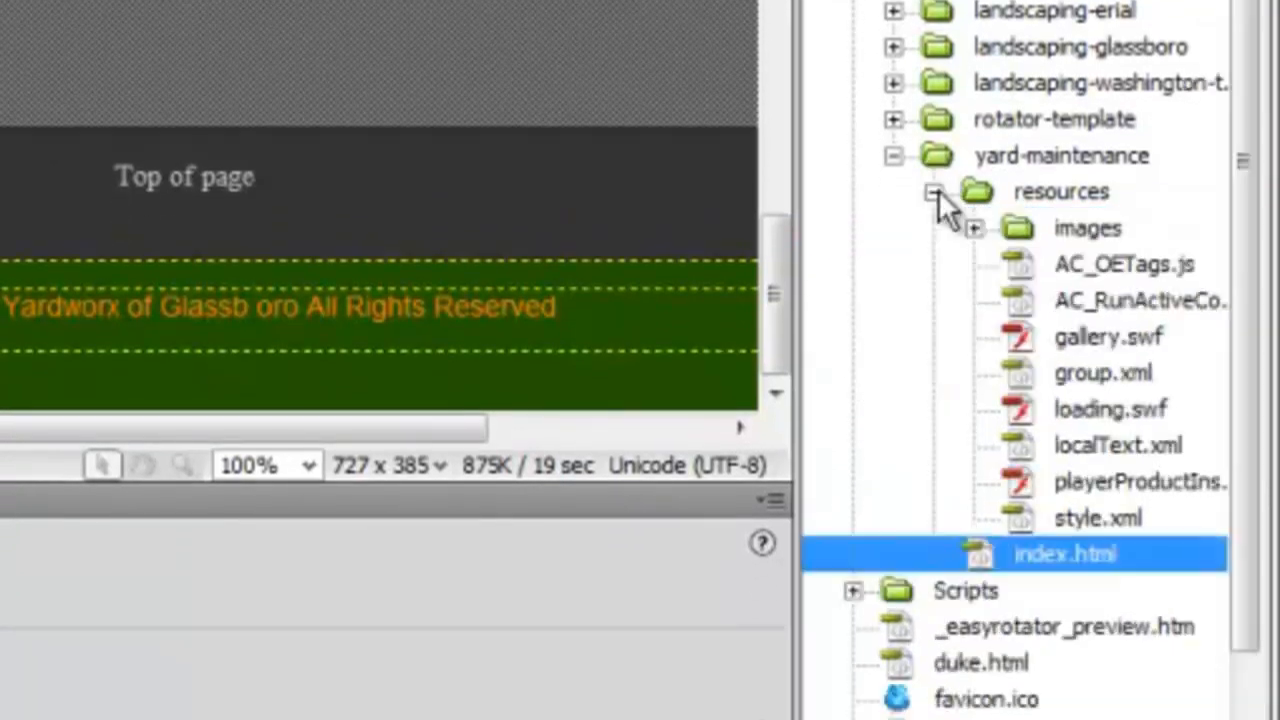
click(1053, 236)
click(976, 229)
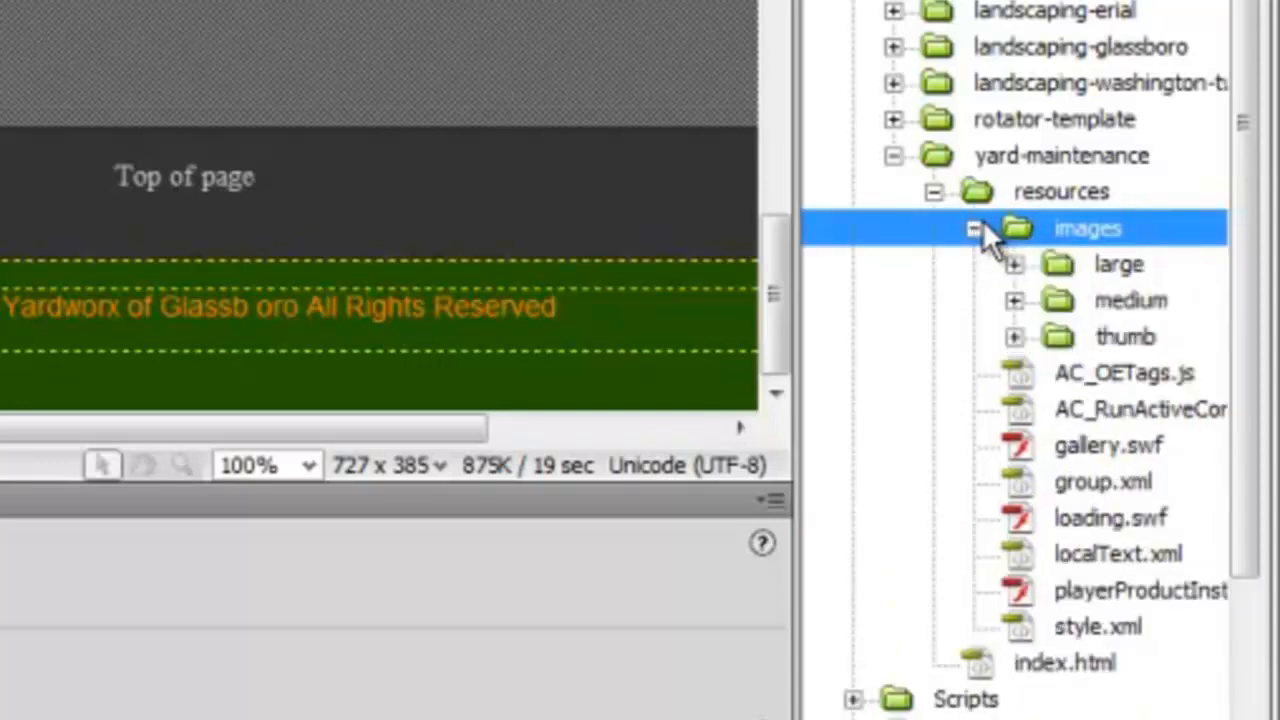
click(1017, 263)
click(1082, 310)
click(1085, 337)
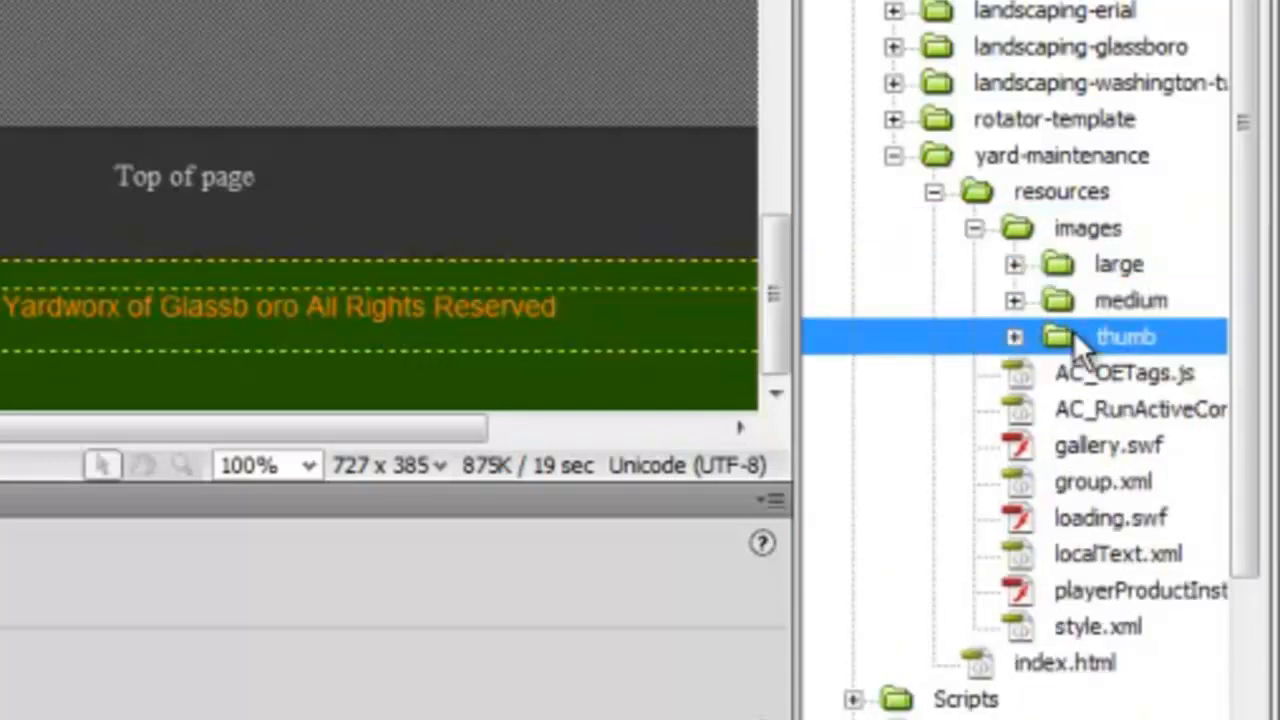
click(975, 229)
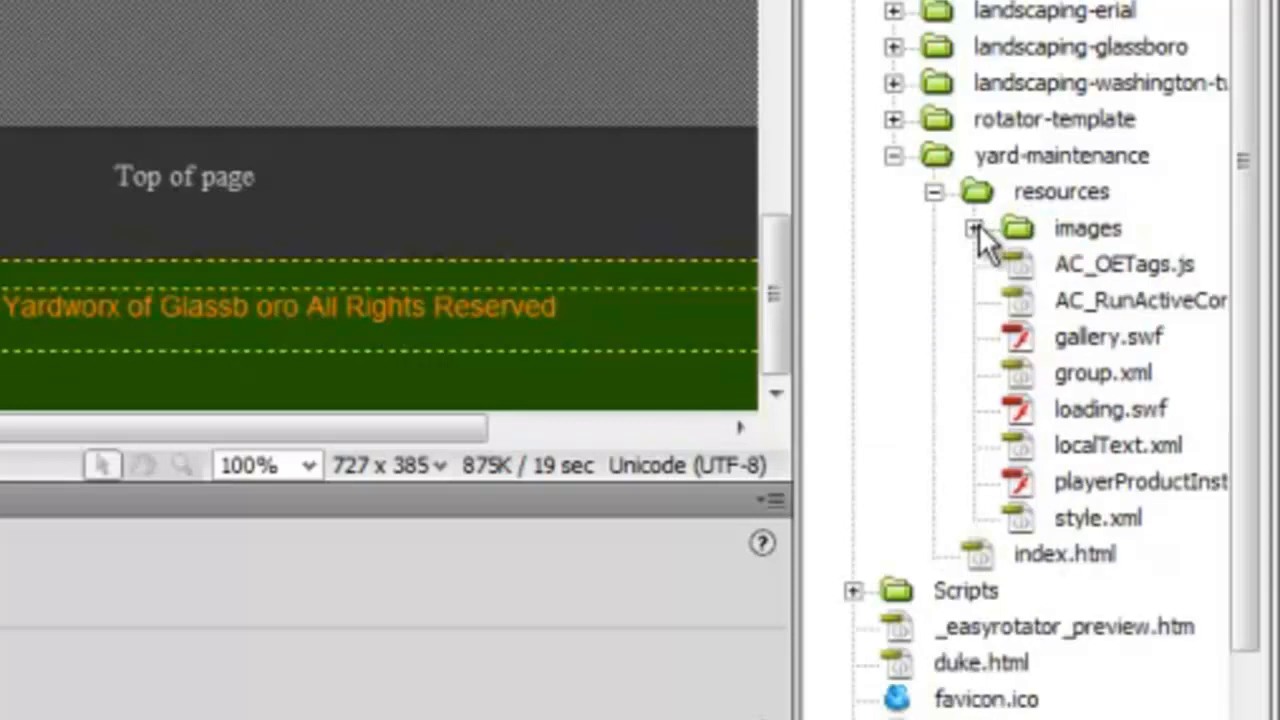
click(933, 191)
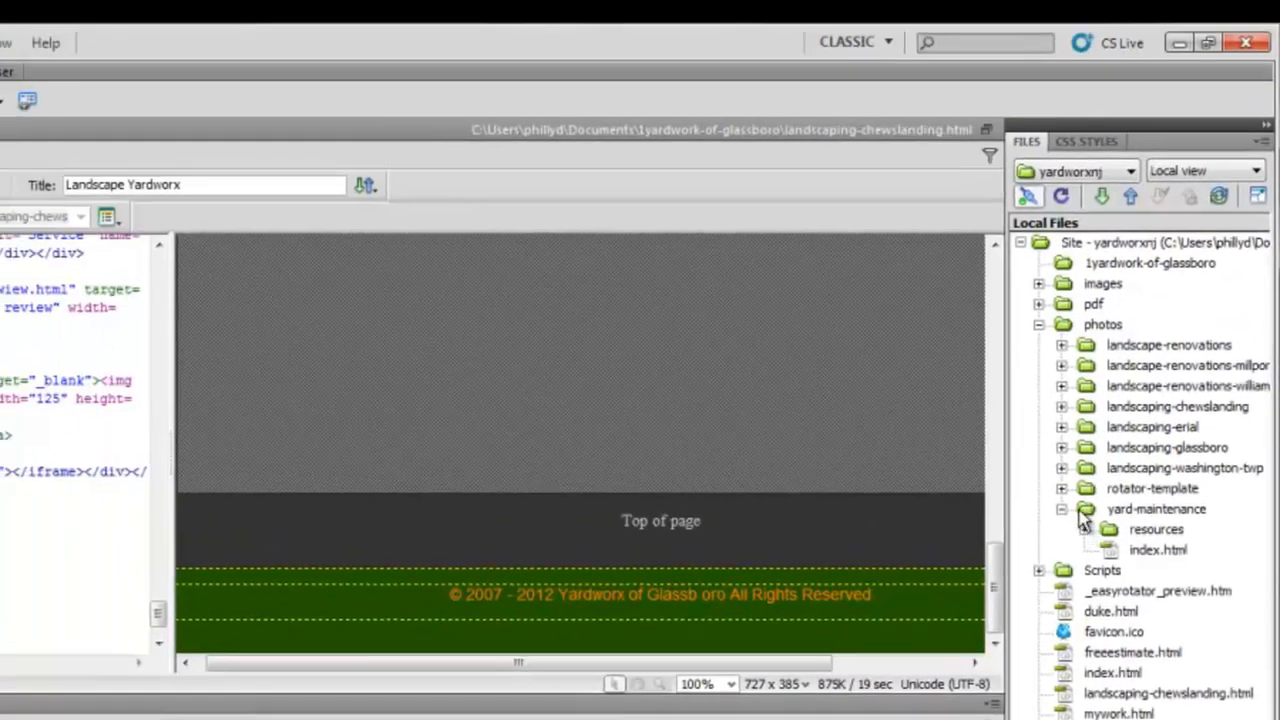
click(1080, 496)
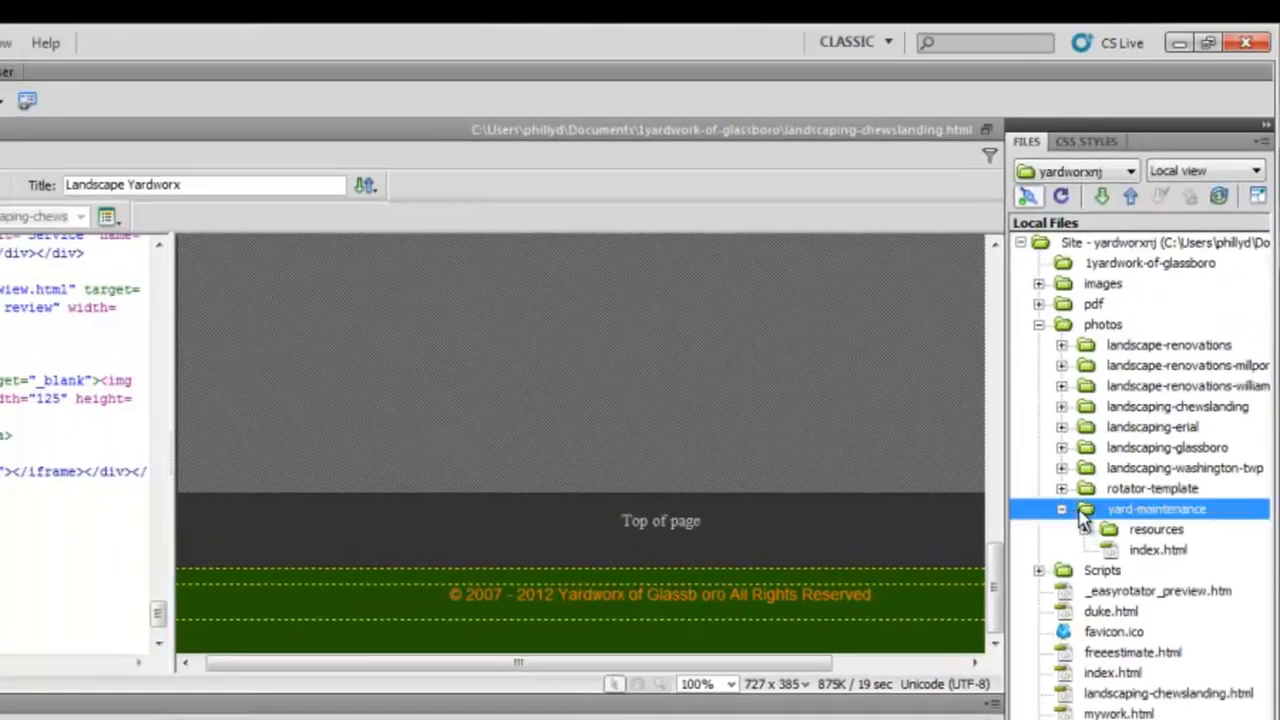
click(1118, 551)
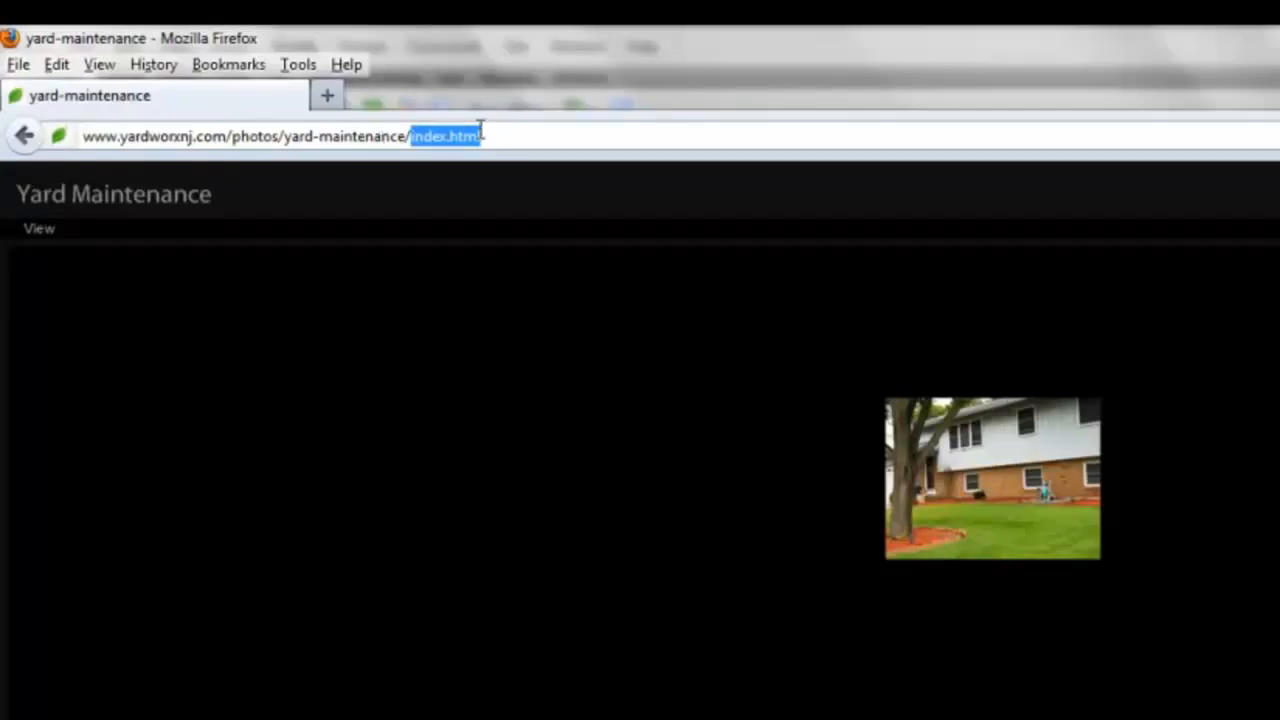
Copy the yard-maintenance gallery address from the browser's address bar.
click(487, 133)
drag(487, 133, 52, 136)
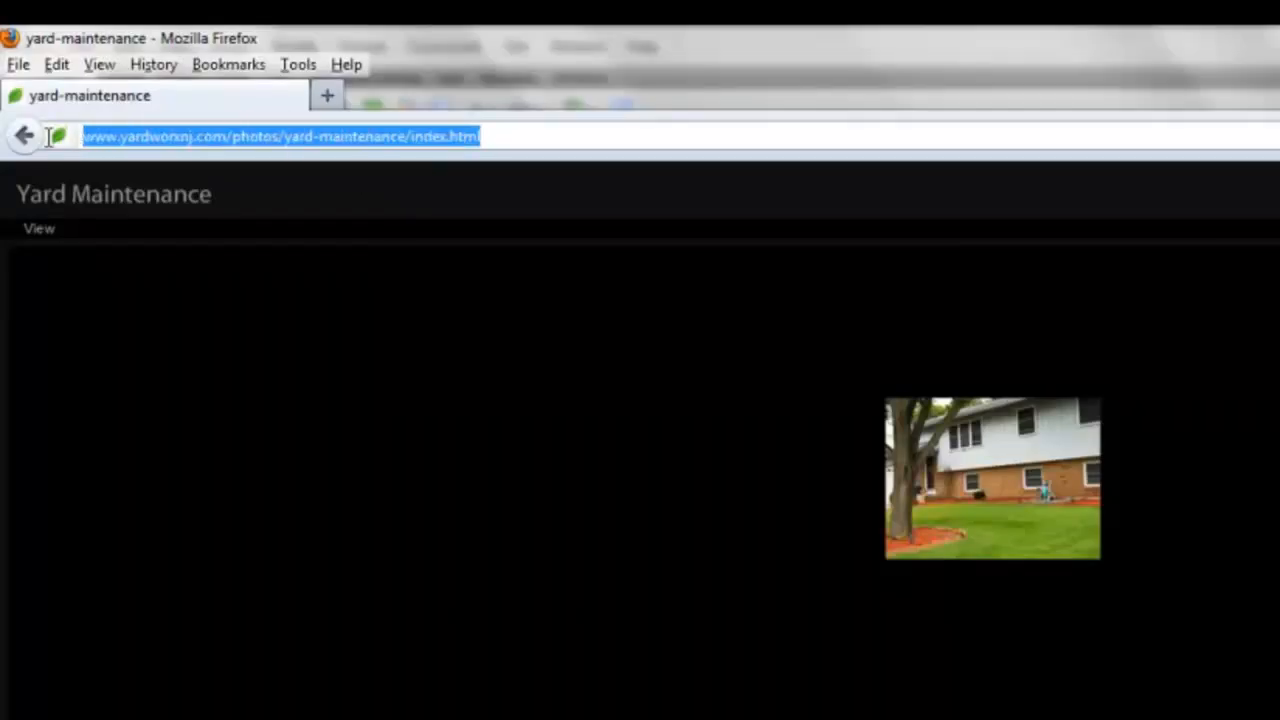
right_click(118, 138)
click(177, 220)
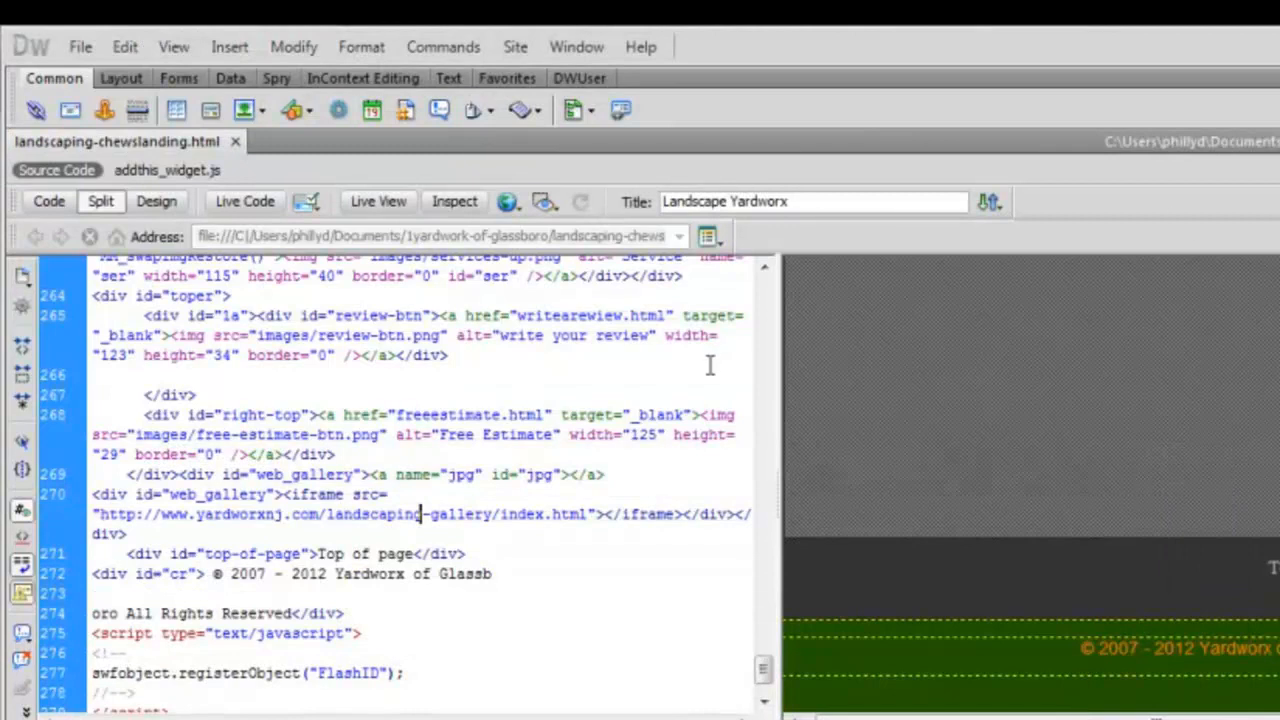
Locate the web_gallery iframe code on line 270 and narrow the code pane.
click(1074, 462)
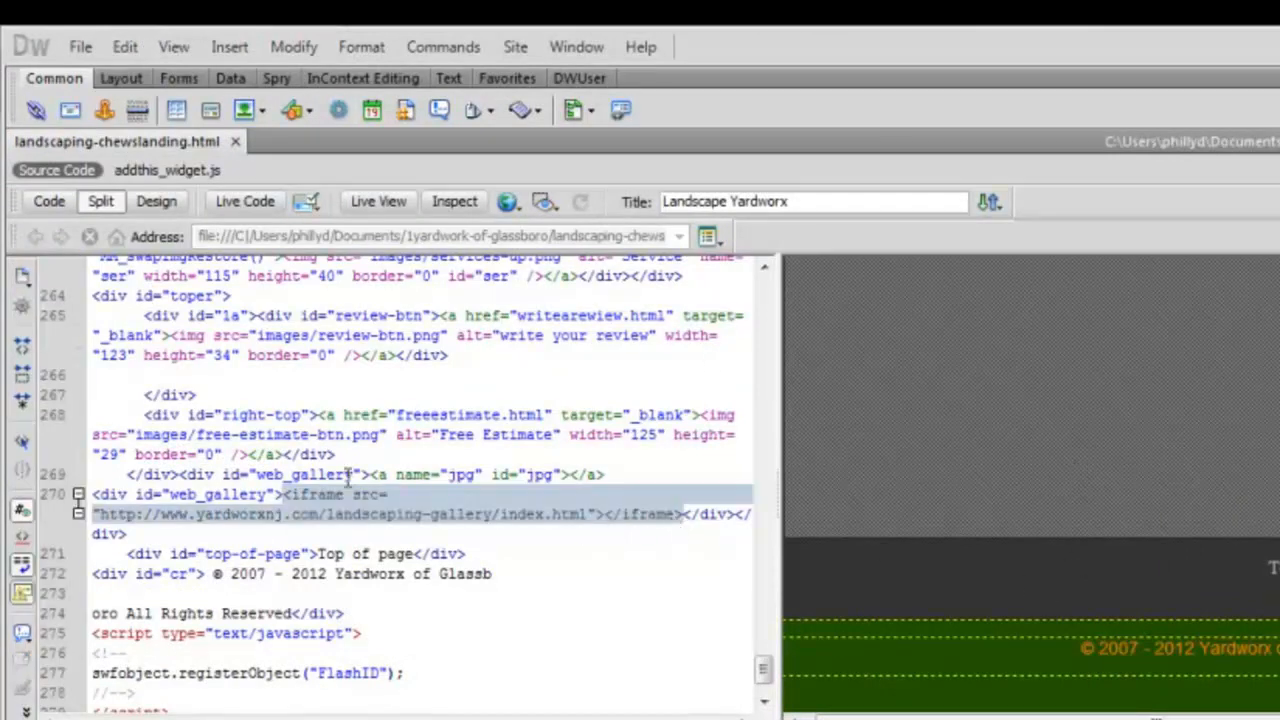
click(266, 493)
drag(266, 494, 168, 494)
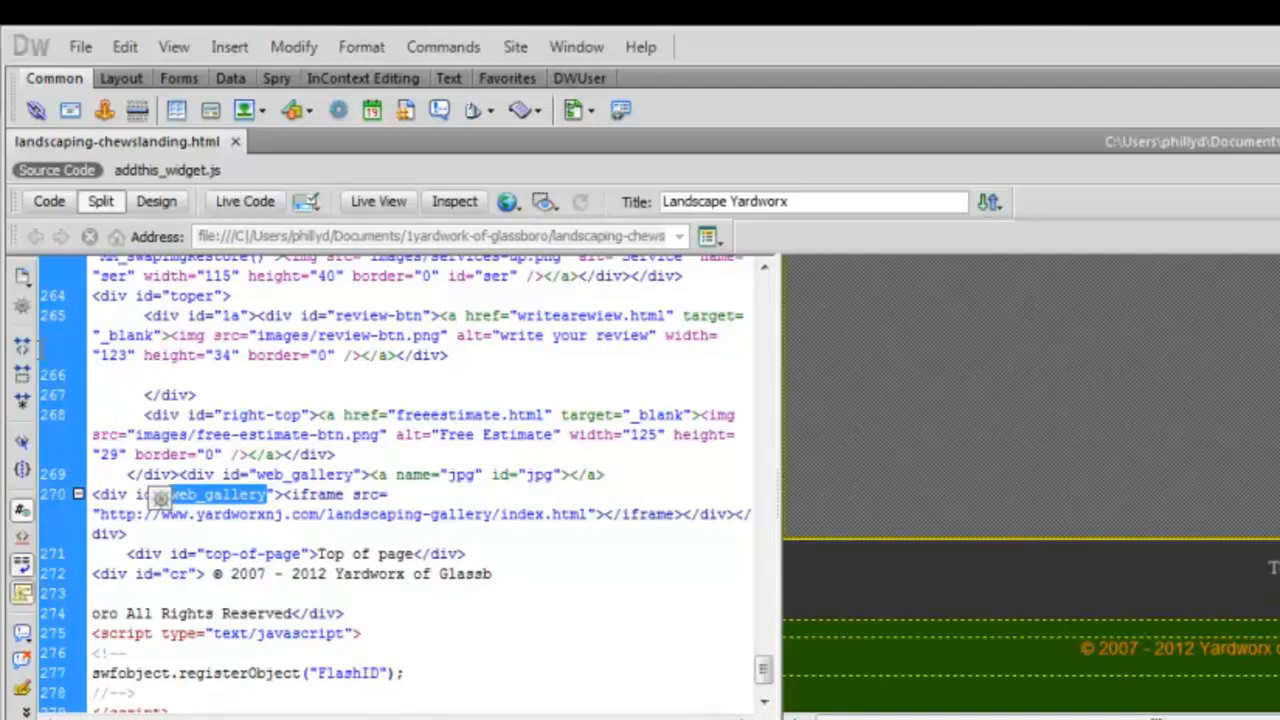
click(859, 361)
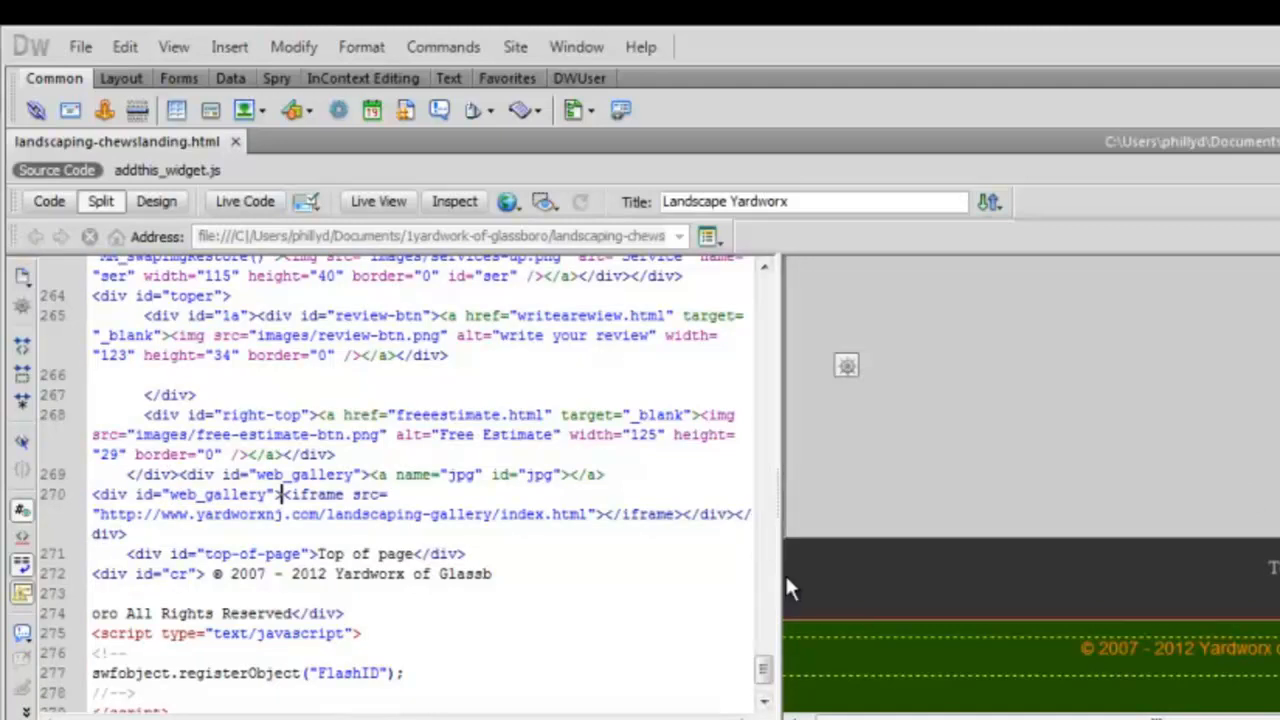
drag(782, 584, 703, 574)
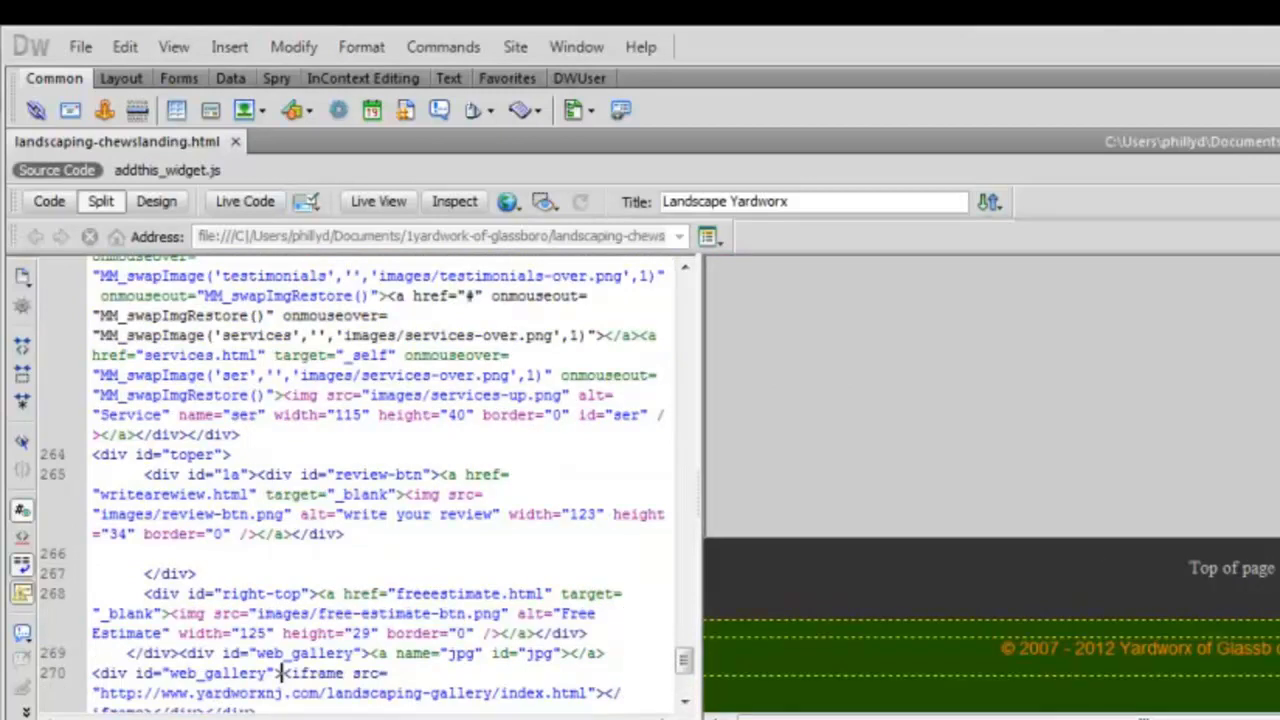
scroll(991, 486, up, 4)
scroll(991, 486, up, 3)
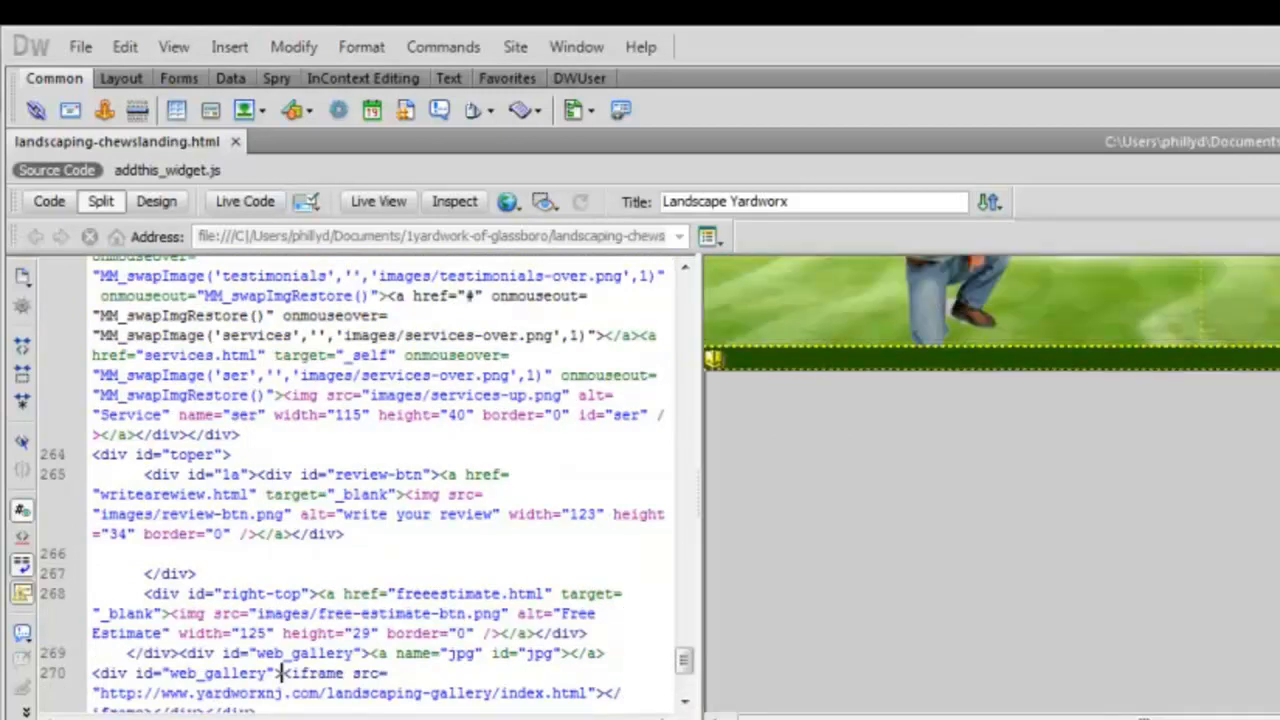
Select the gallery iframe in the design view and select its old landscaping-gallery src address.
click(714, 378)
click(749, 430)
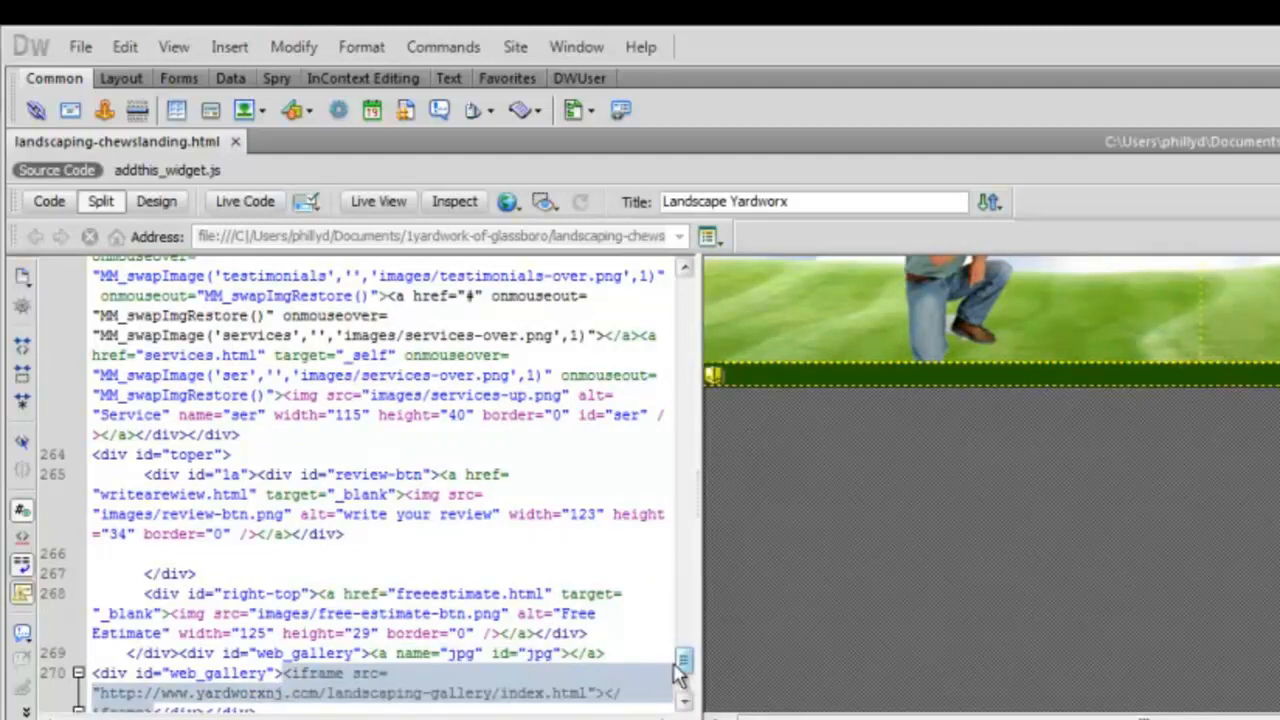
drag(697, 646, 886, 645)
click(872, 680)
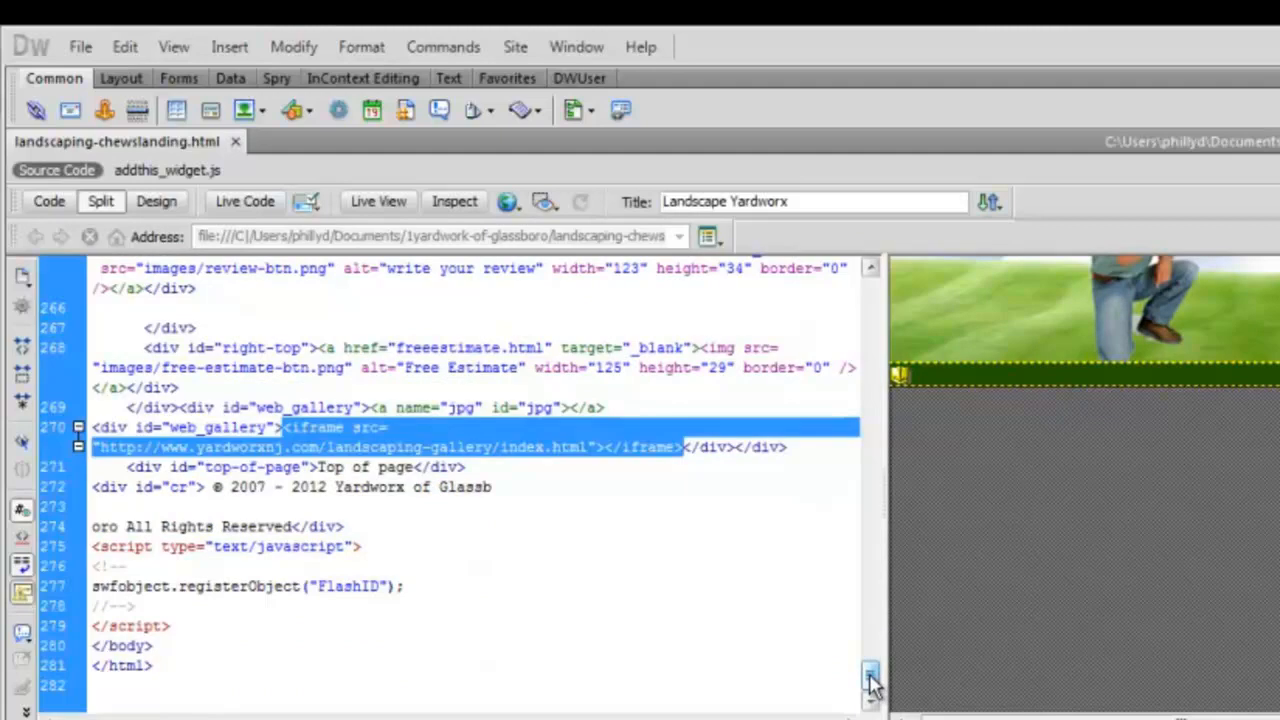
click(572, 450)
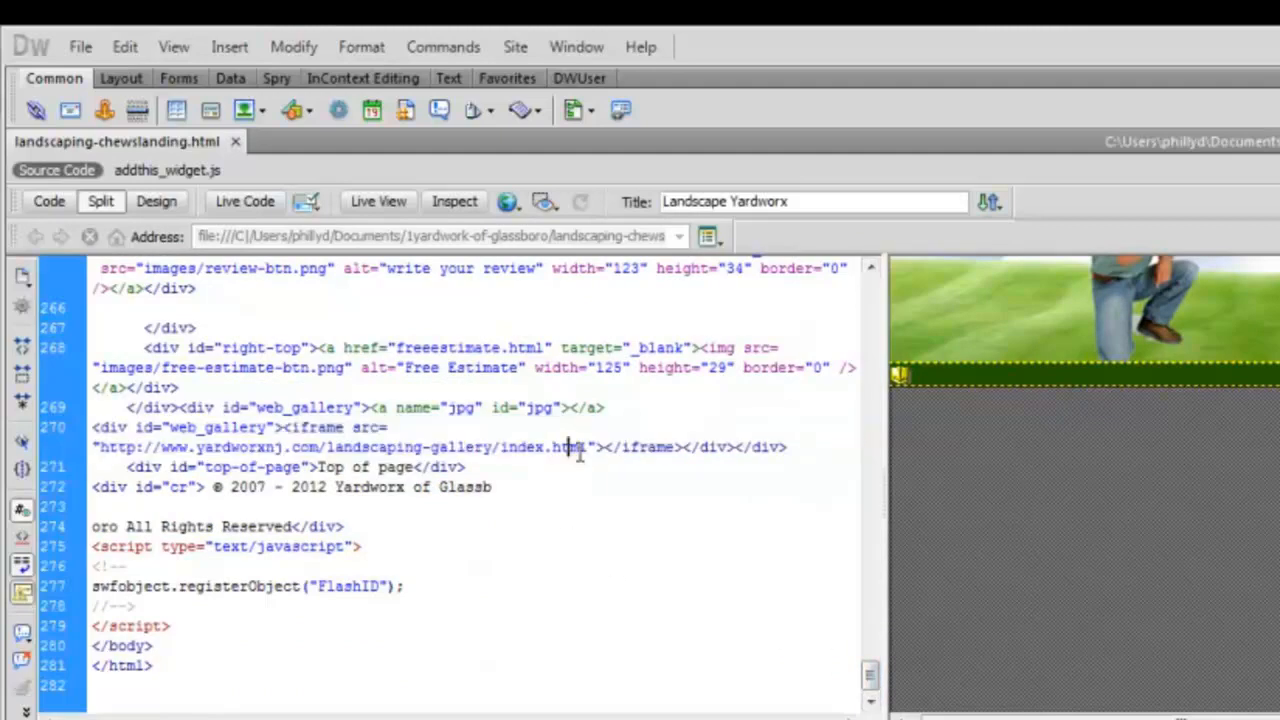
drag(587, 447, 145, 448)
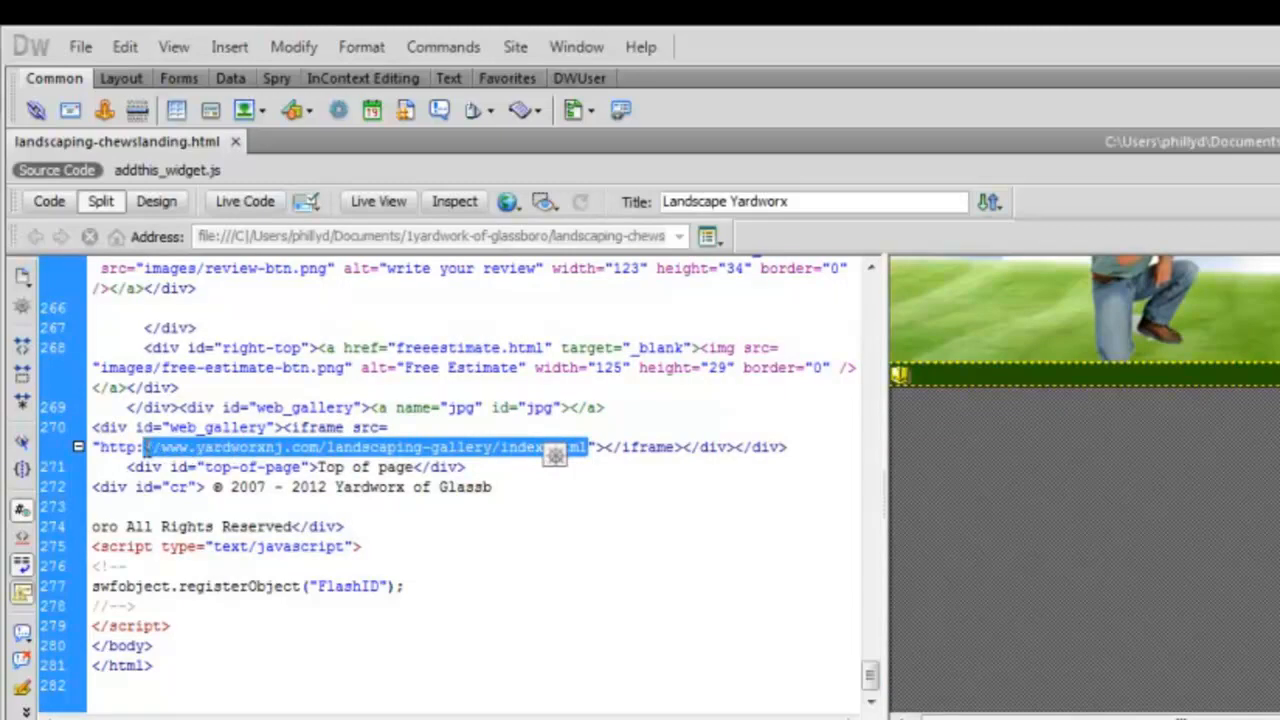
drag(588, 448, 272, 428)
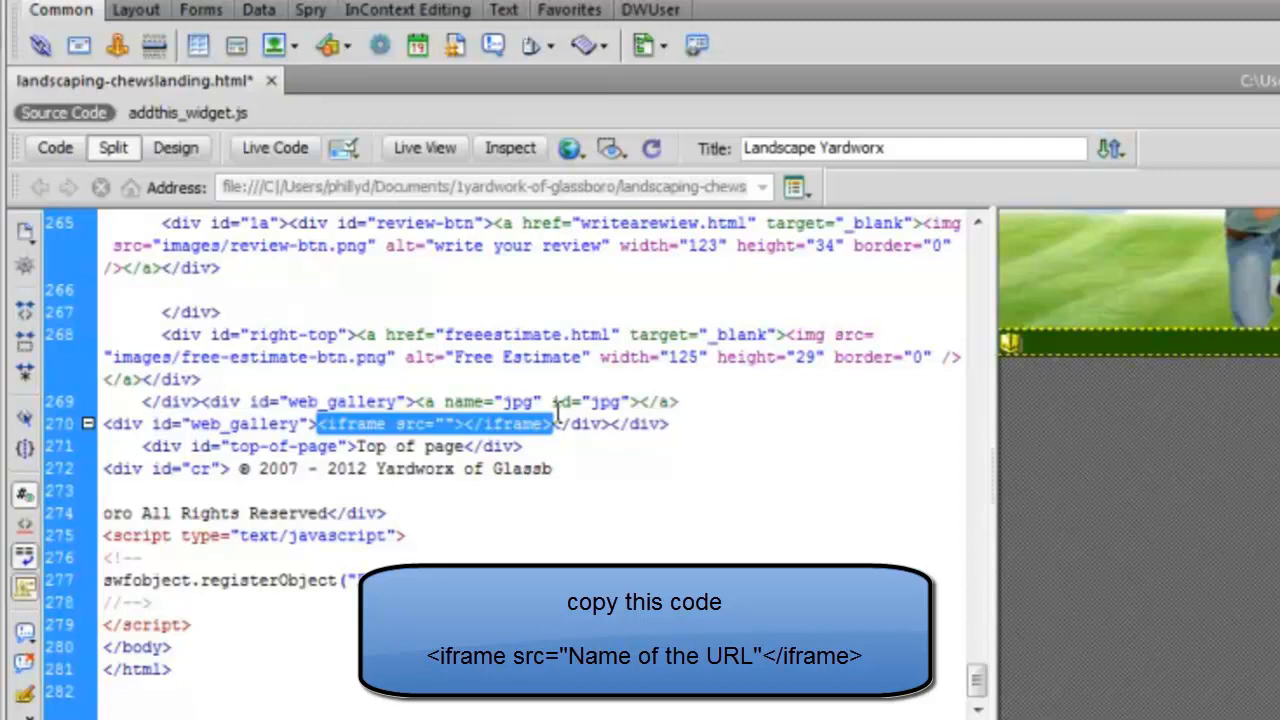
click(445, 424)
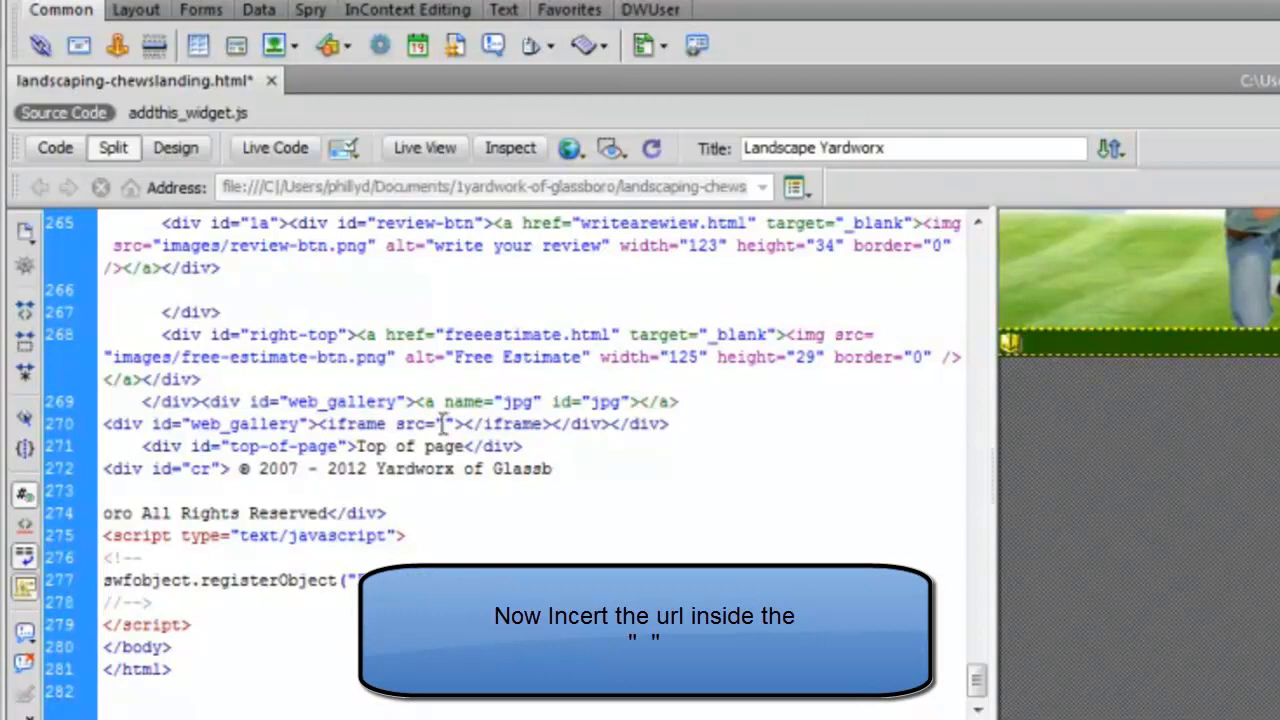
right_click(443, 424)
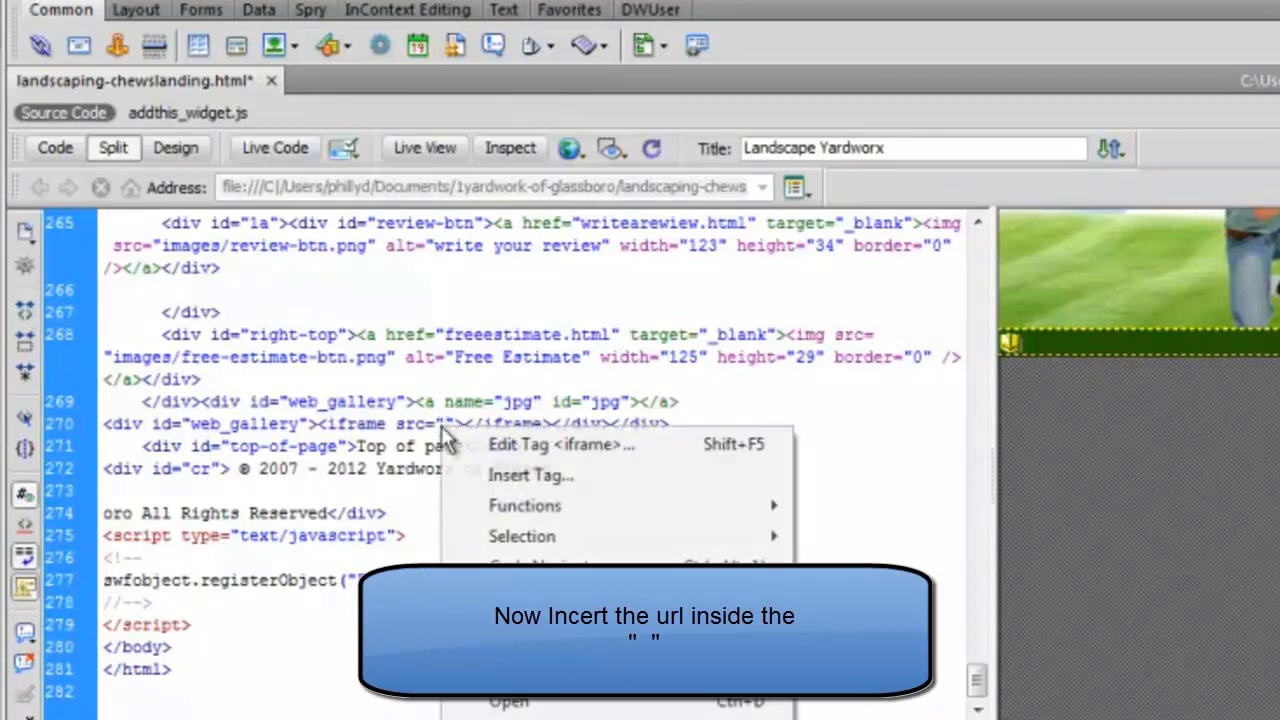
key(ctrl+v)
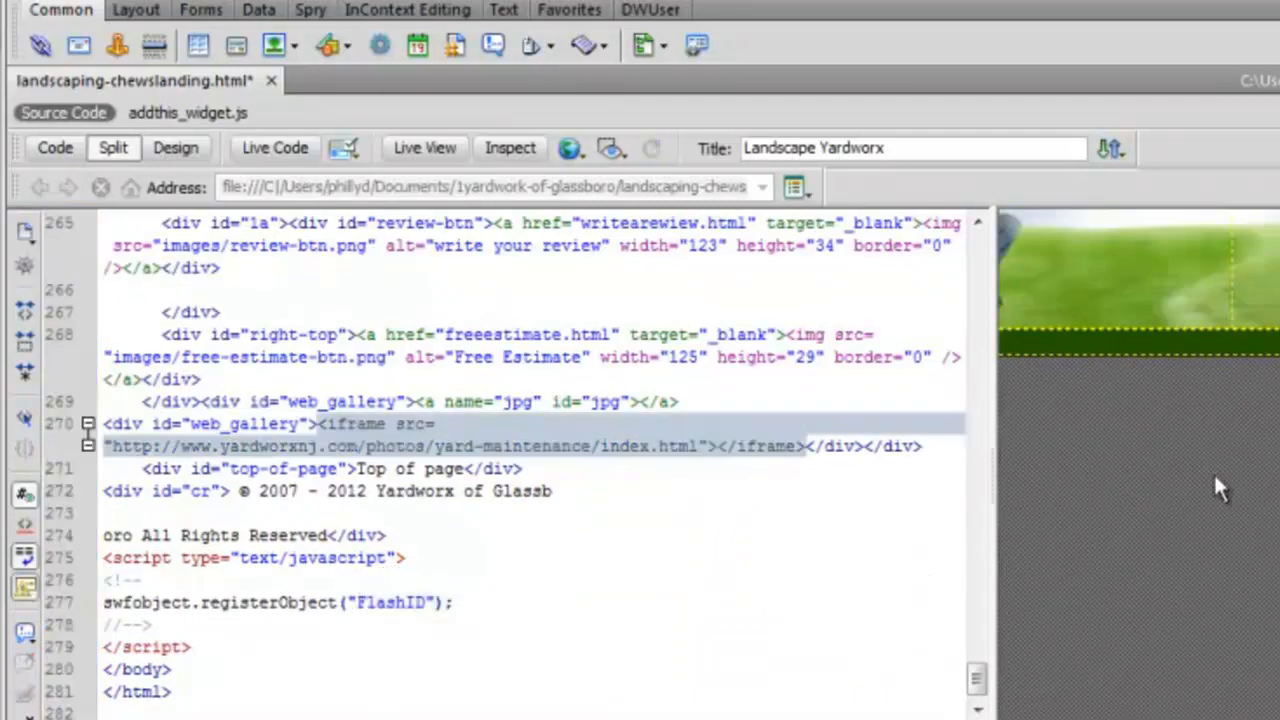
click(574, 159)
Save landscaping-chewslanding.html, select the gallery address in the iframe code, and preview the page in Firefox.
click(666, 181)
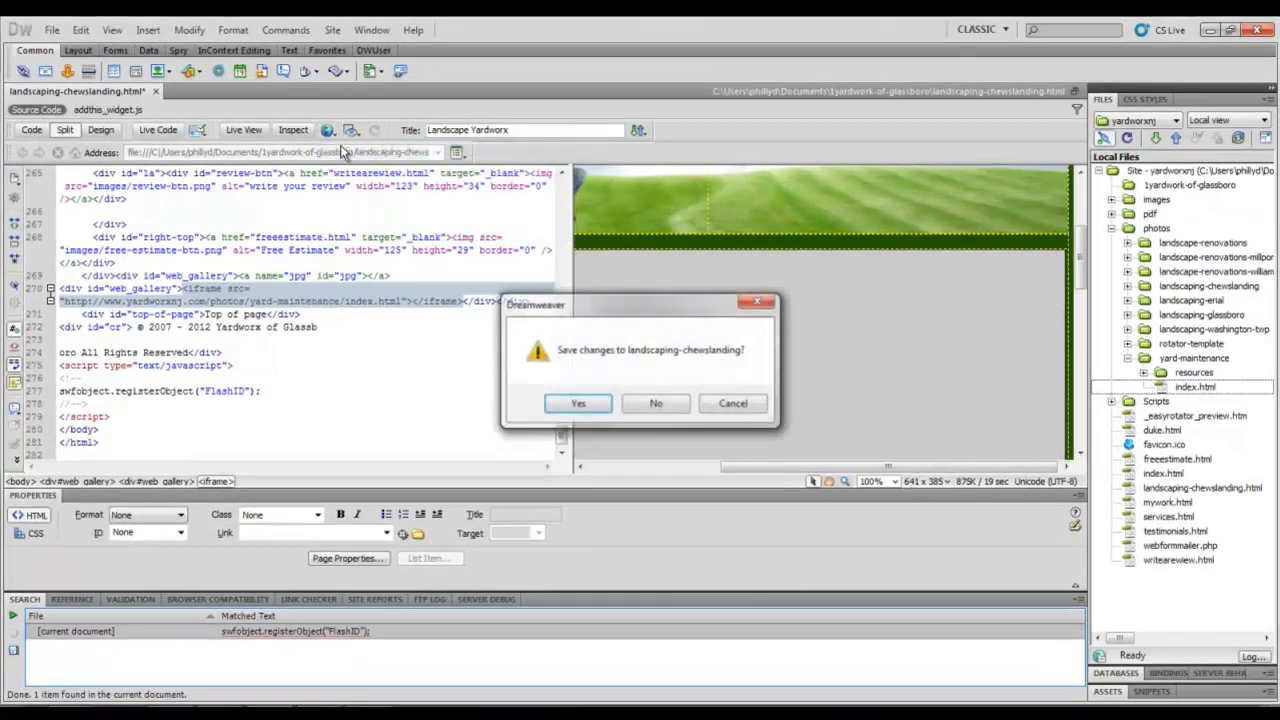
click(578, 404)
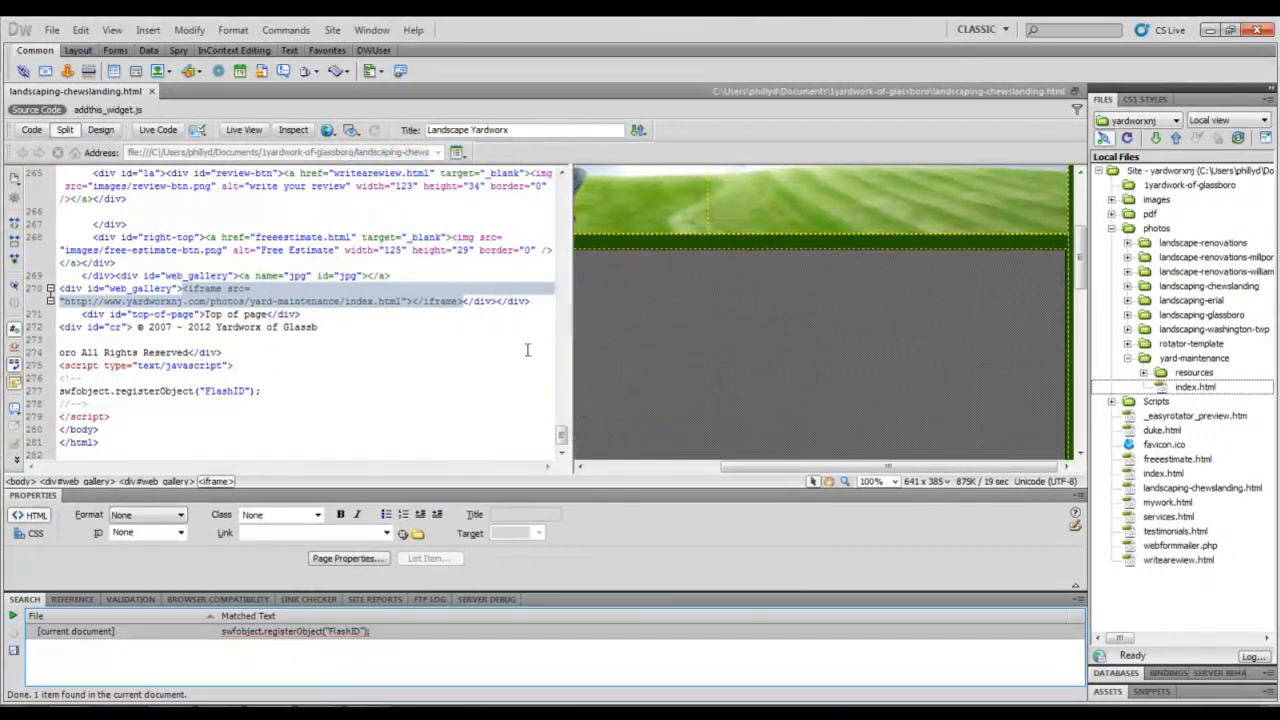
click(398, 301)
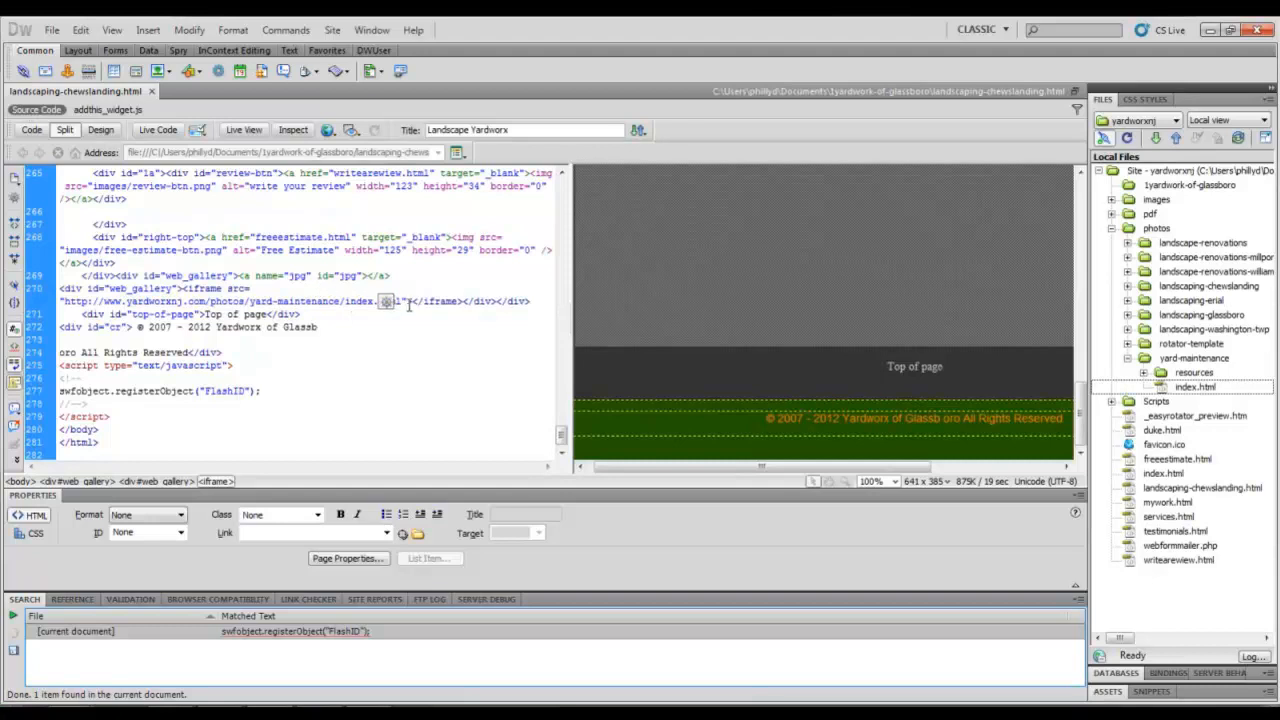
drag(403, 301, 210, 289)
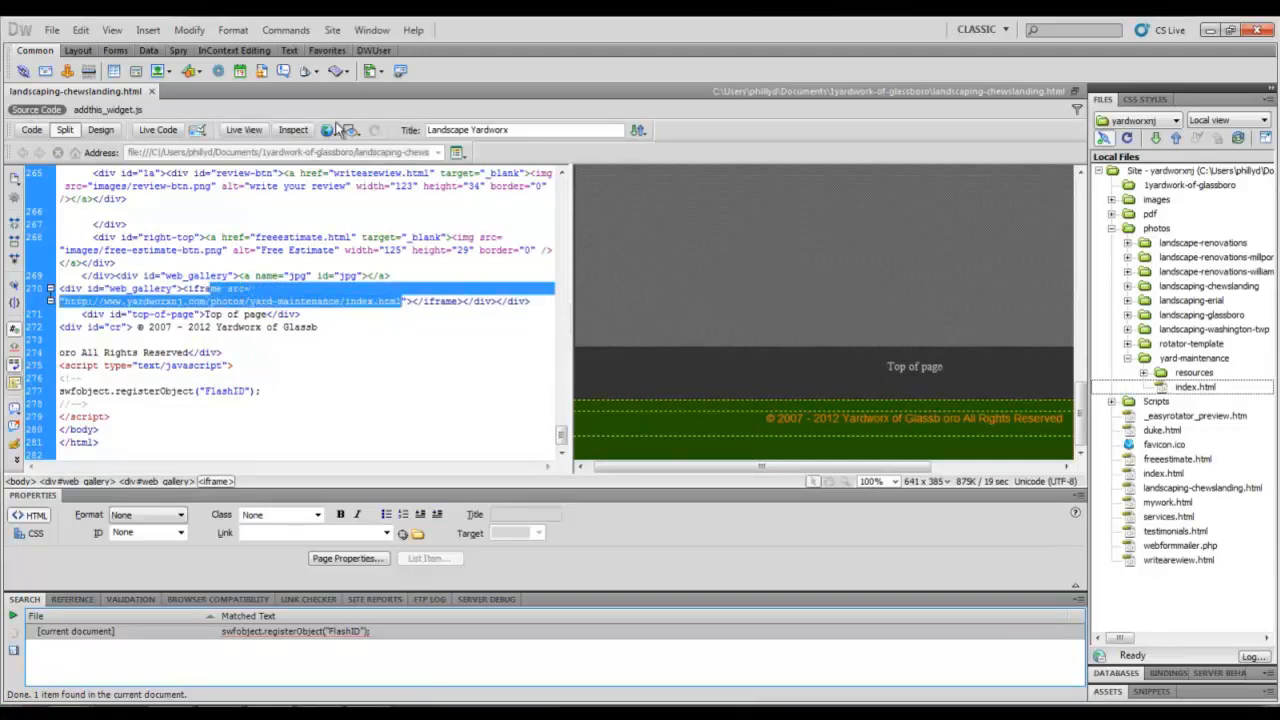
click(327, 131)
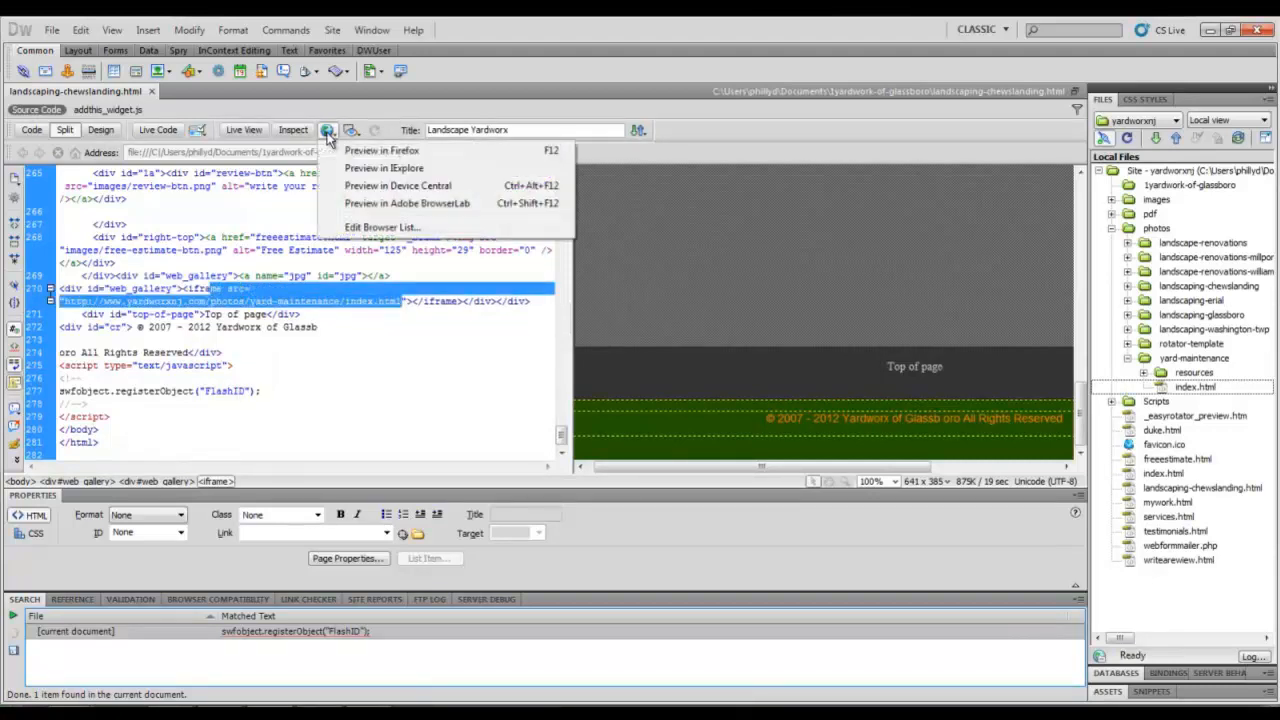
click(338, 150)
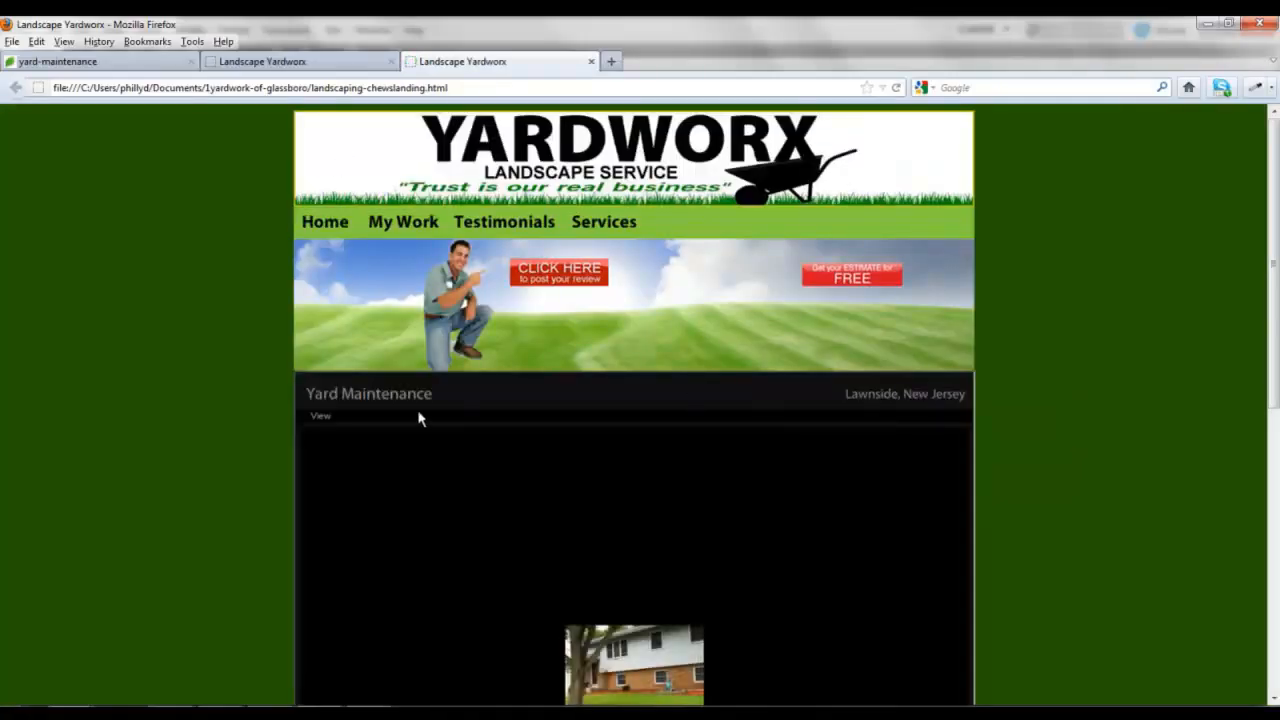
Scroll the preview to view the embedded Yard Maintenance slideshow, then close the duplicate Landscape Yardworx tab.
scroll(170, 401, down, 5)
scroll(676, 445, up, 2)
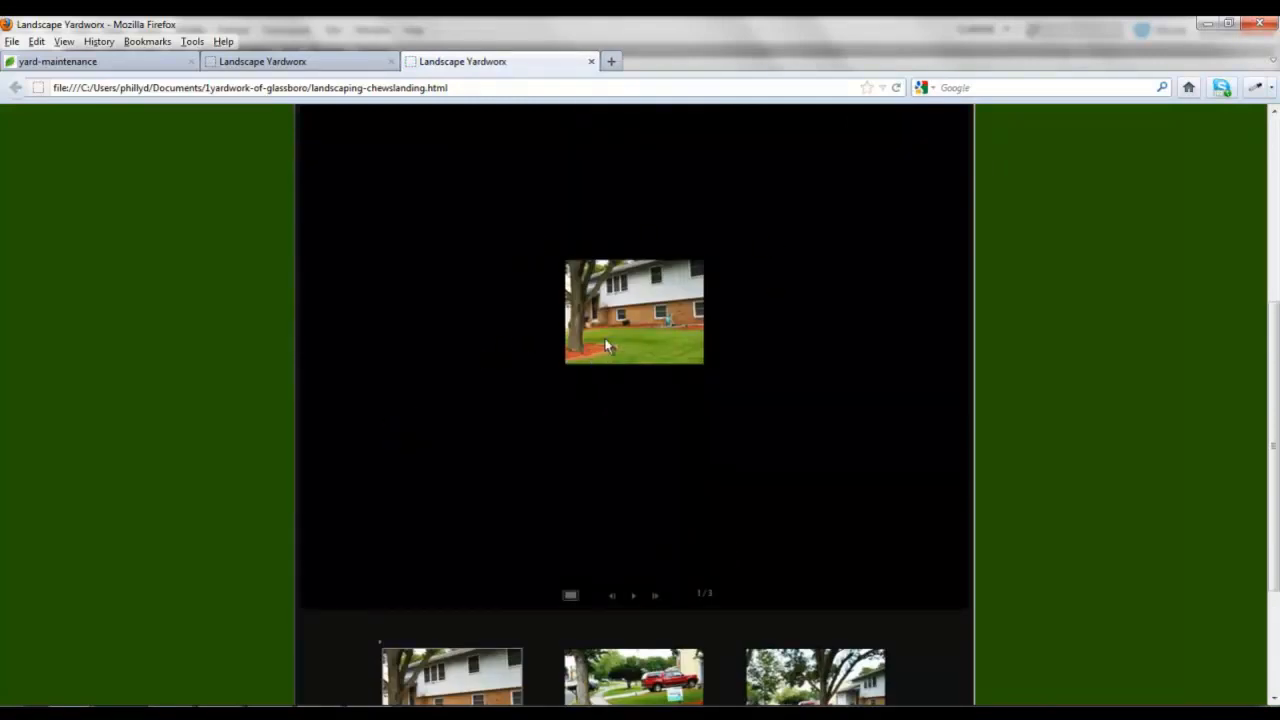
scroll(606, 345, up, 2)
scroll(606, 345, down, 2)
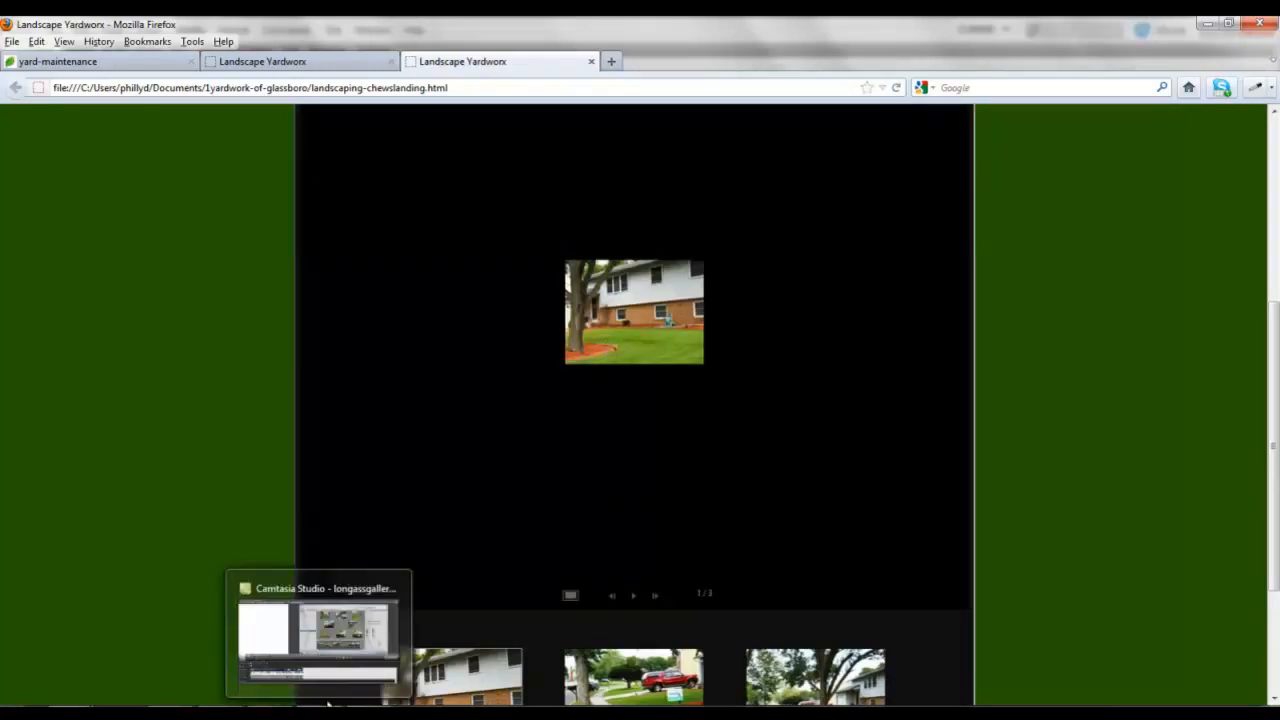
drag(1274, 494, 1274, 297)
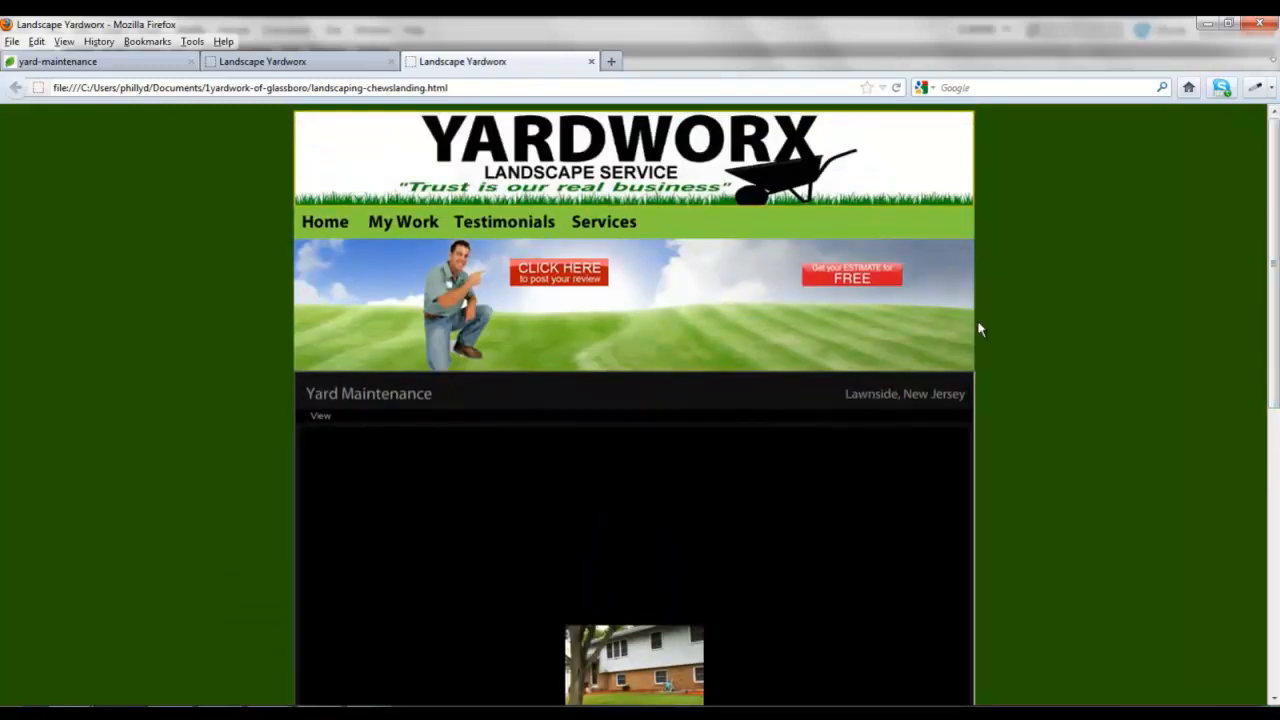
click(592, 62)
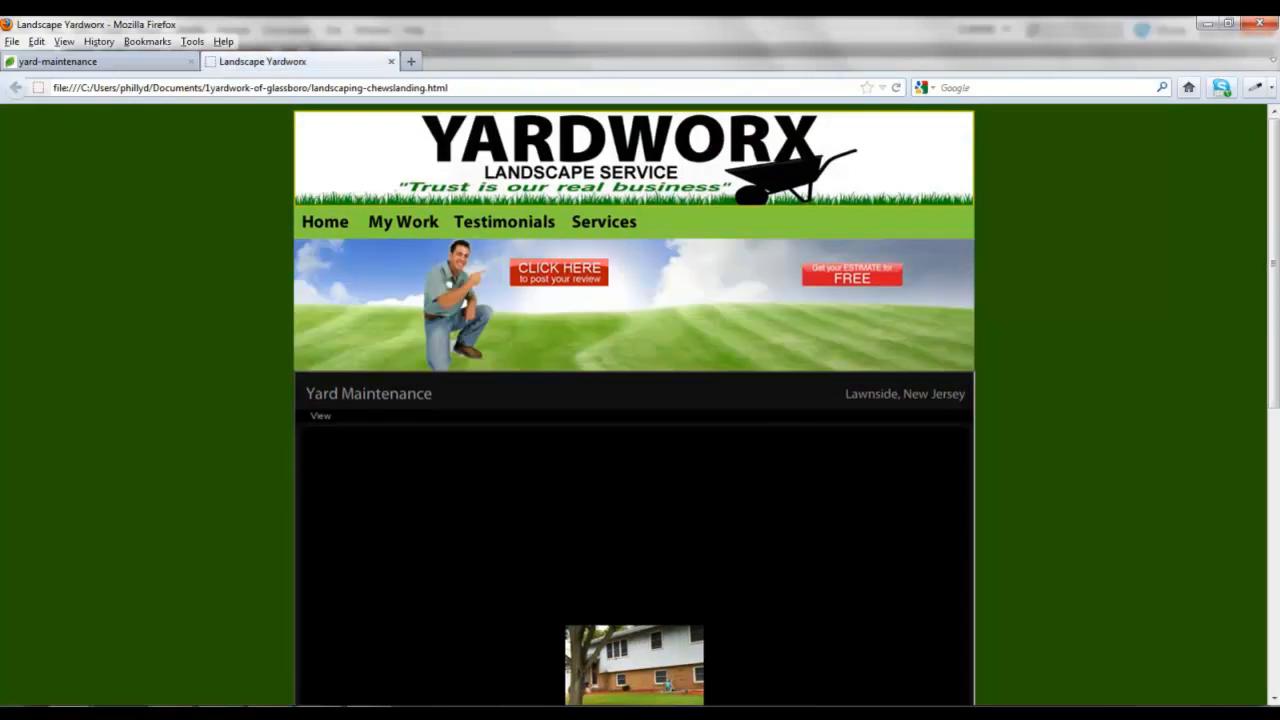
Bring up and hide the screen recorder's control panel, then scroll the preview page again.
click(410, 714)
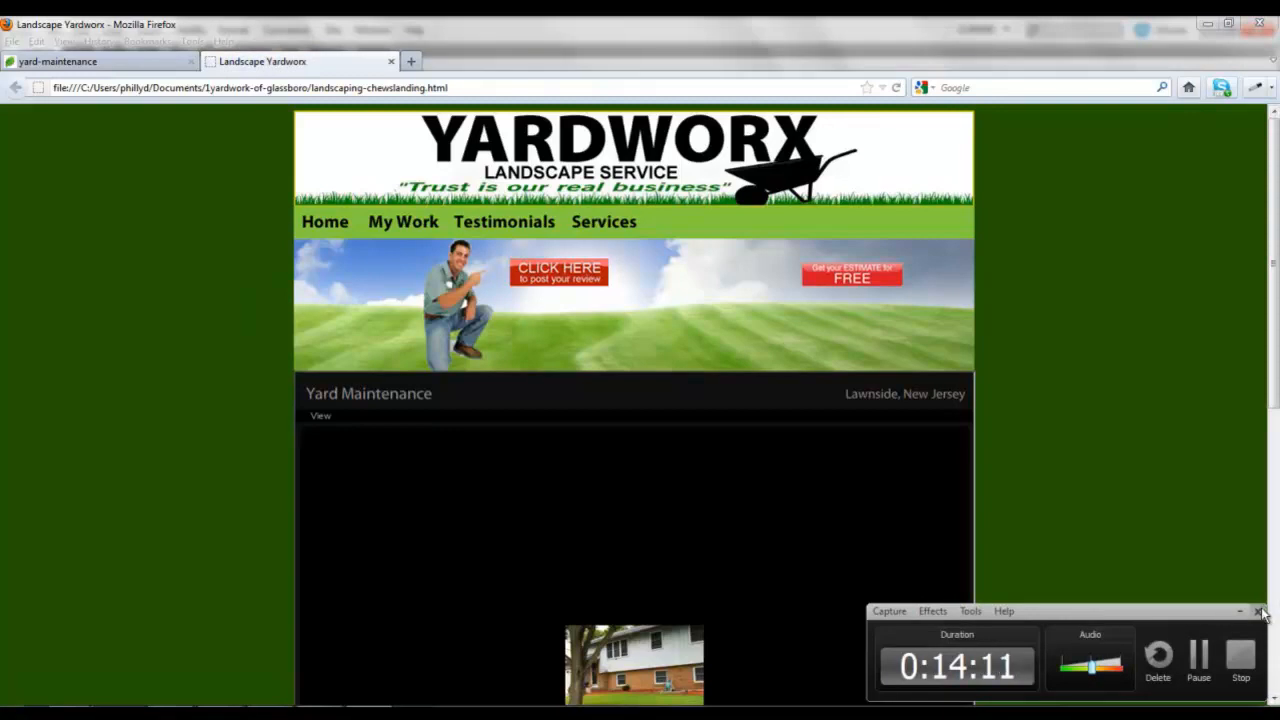
click(1195, 549)
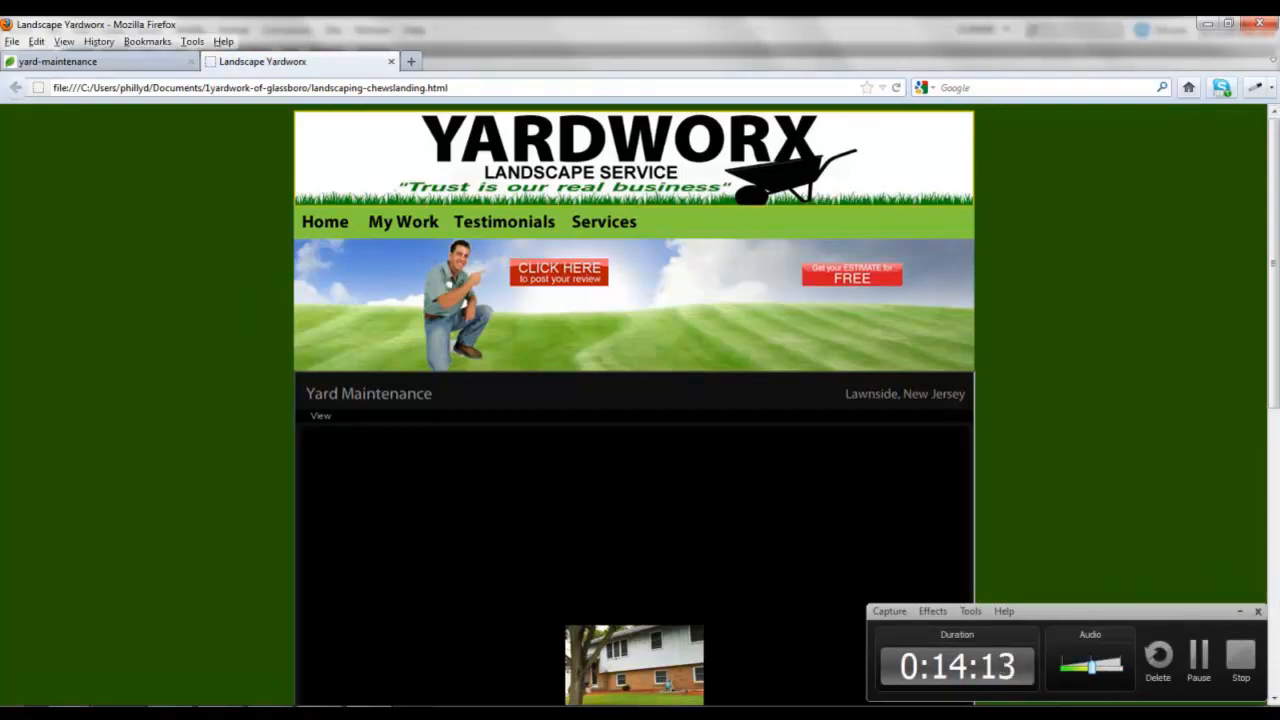
click(1242, 611)
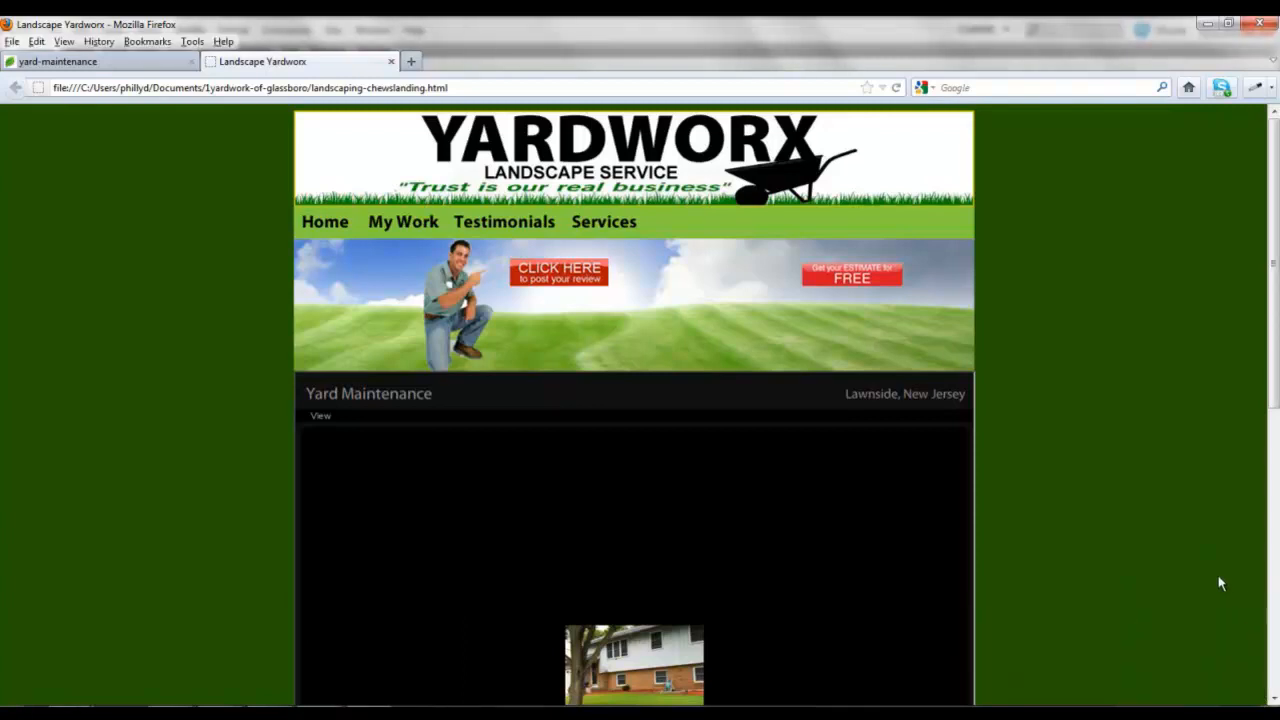
scroll(260, 482, down, 3)
scroll(260, 482, up, 3)
scroll(260, 482, down, 3)
mouse_move(319, 713)
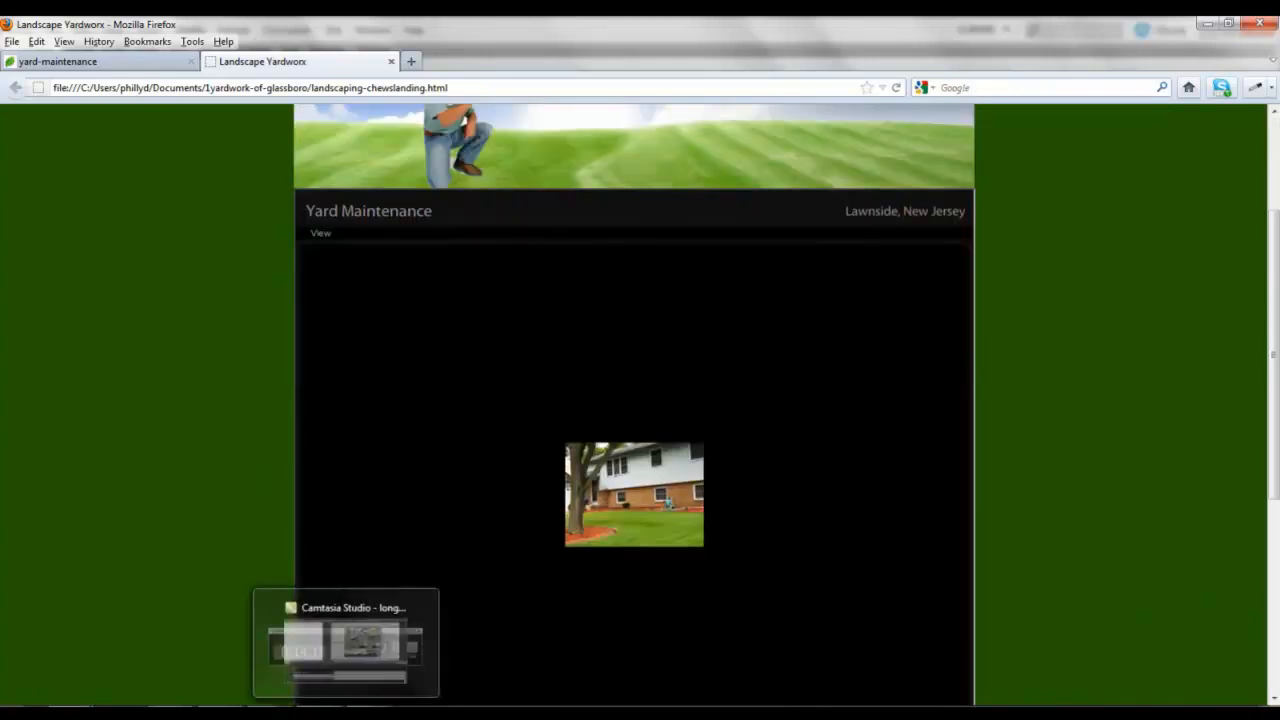
mouse_move(320, 673)
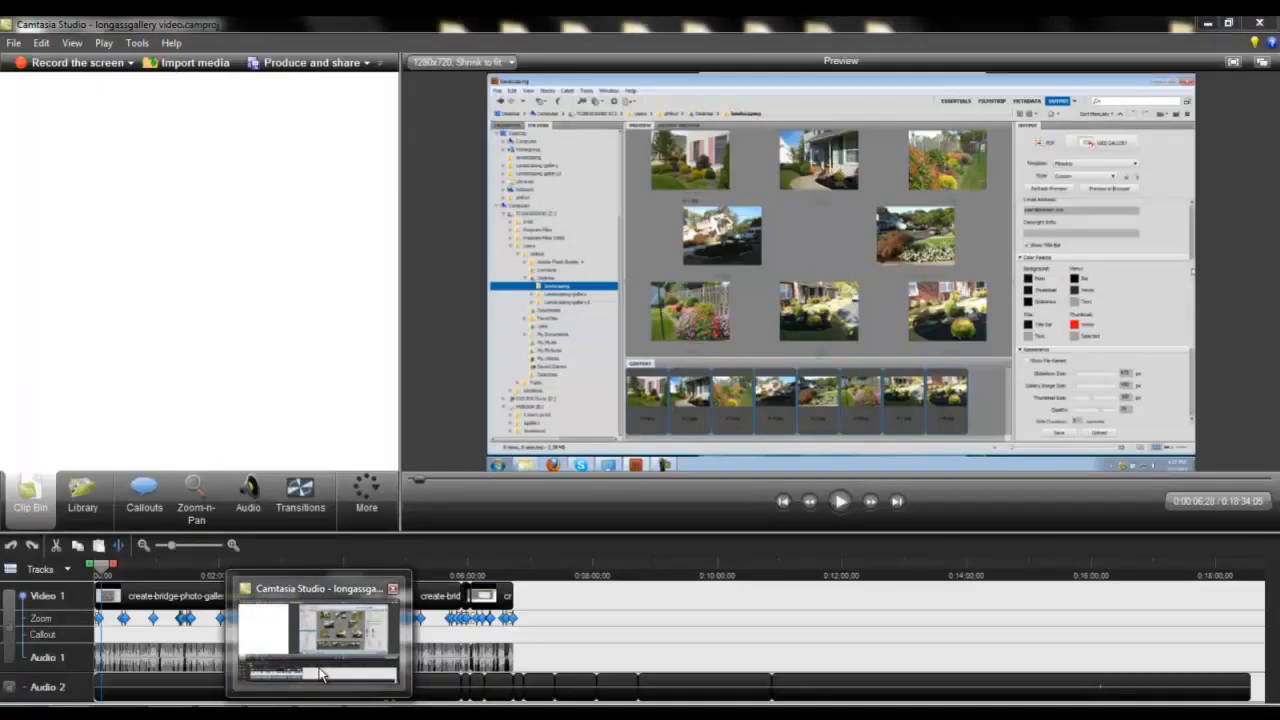
click(319, 673)
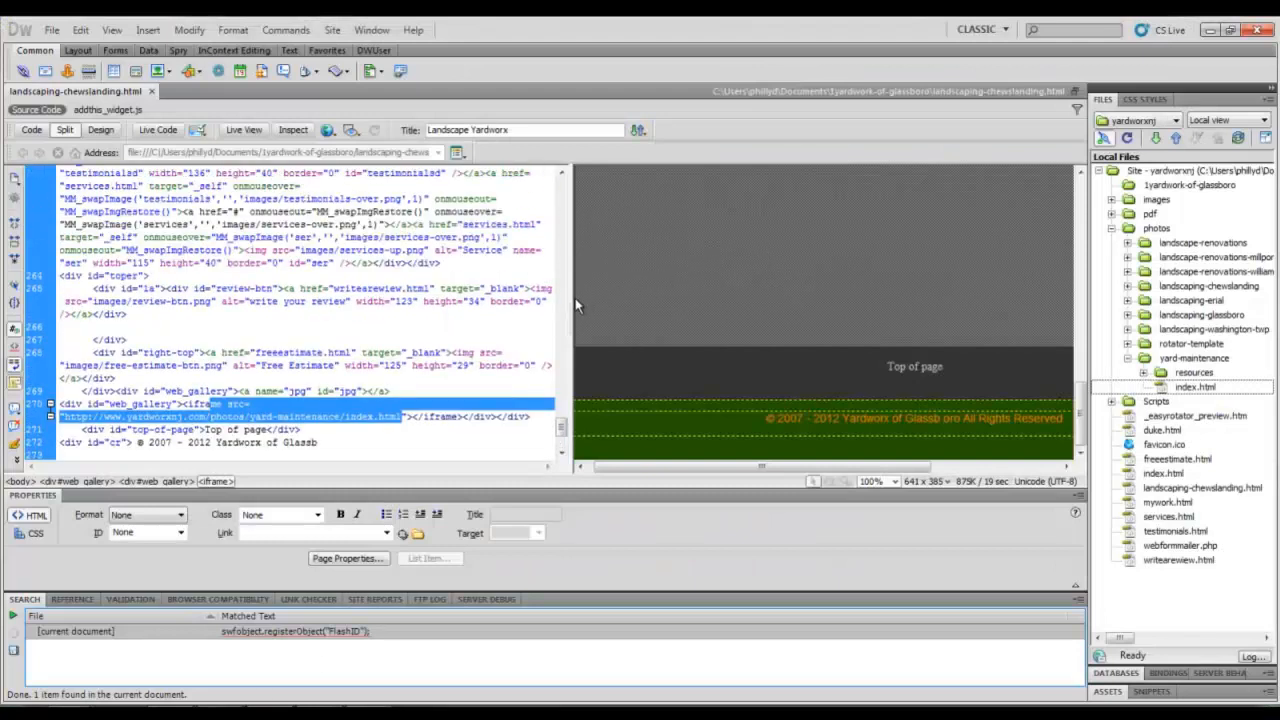
Widen the Design view, then select the gallery iframe, the jpg named anchor and the web_gallery div.
drag(568, 300, 320, 300)
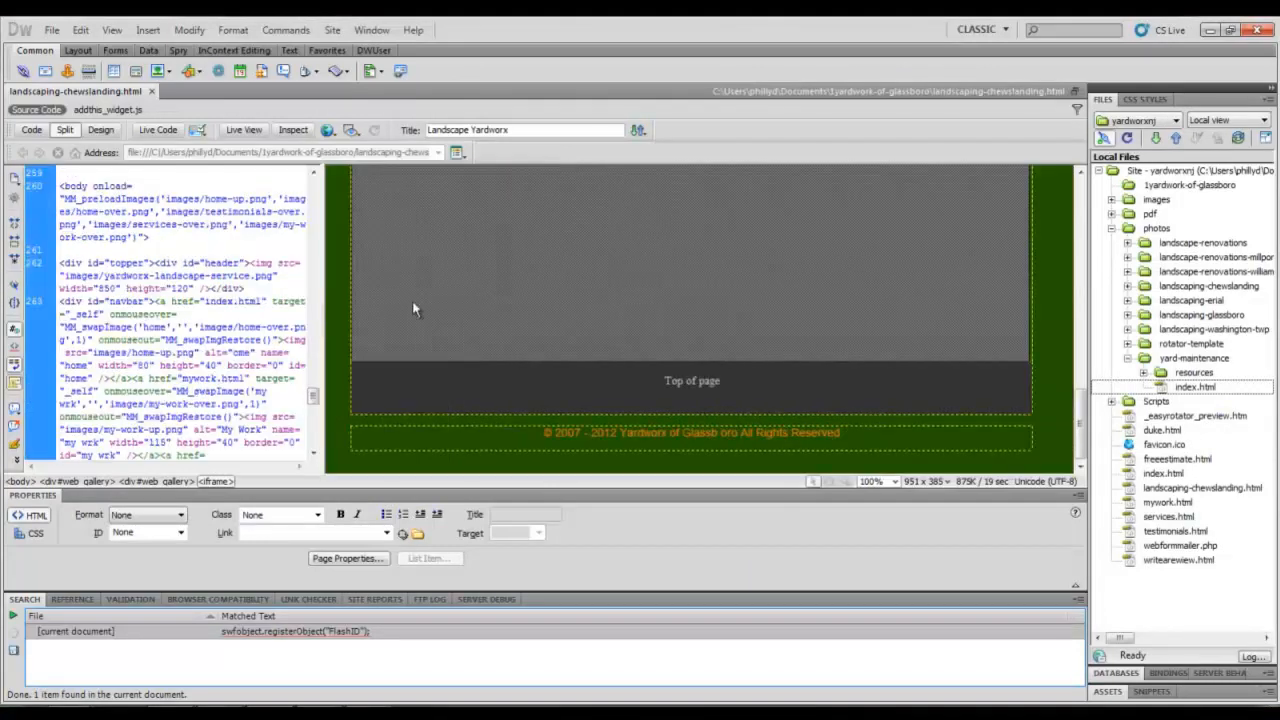
drag(1080, 416, 1090, 248)
click(528, 356)
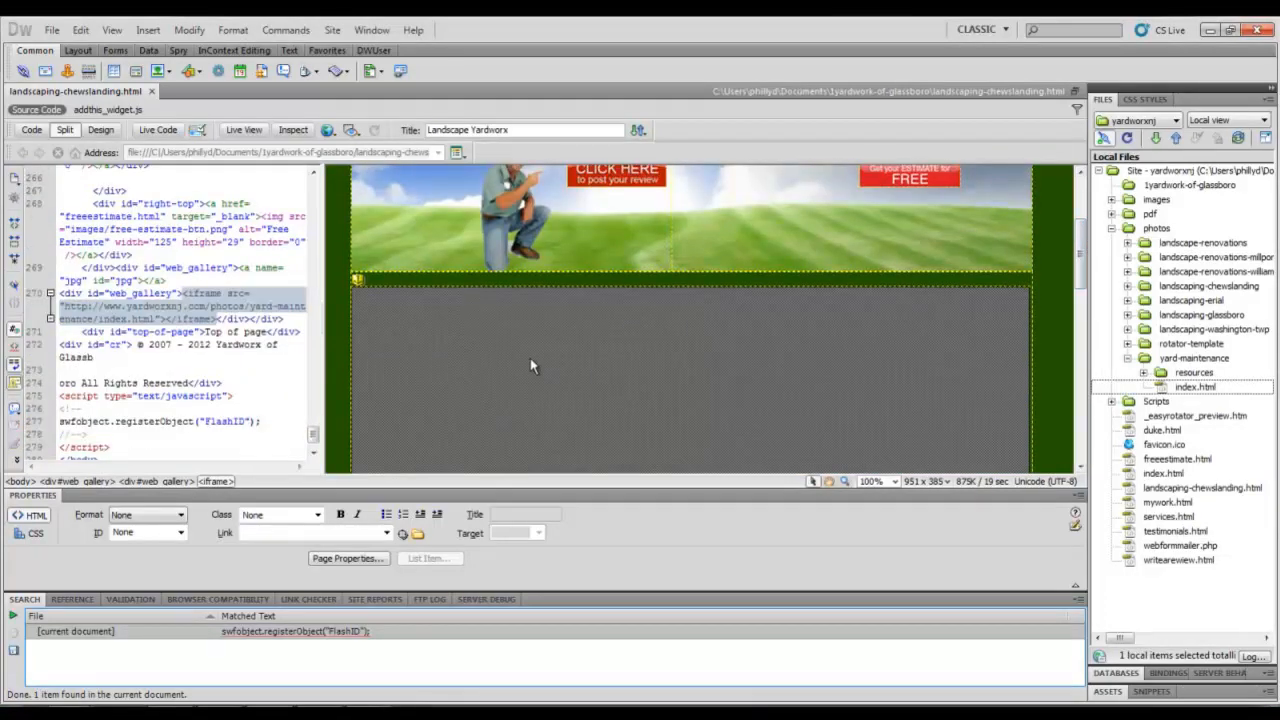
click(357, 280)
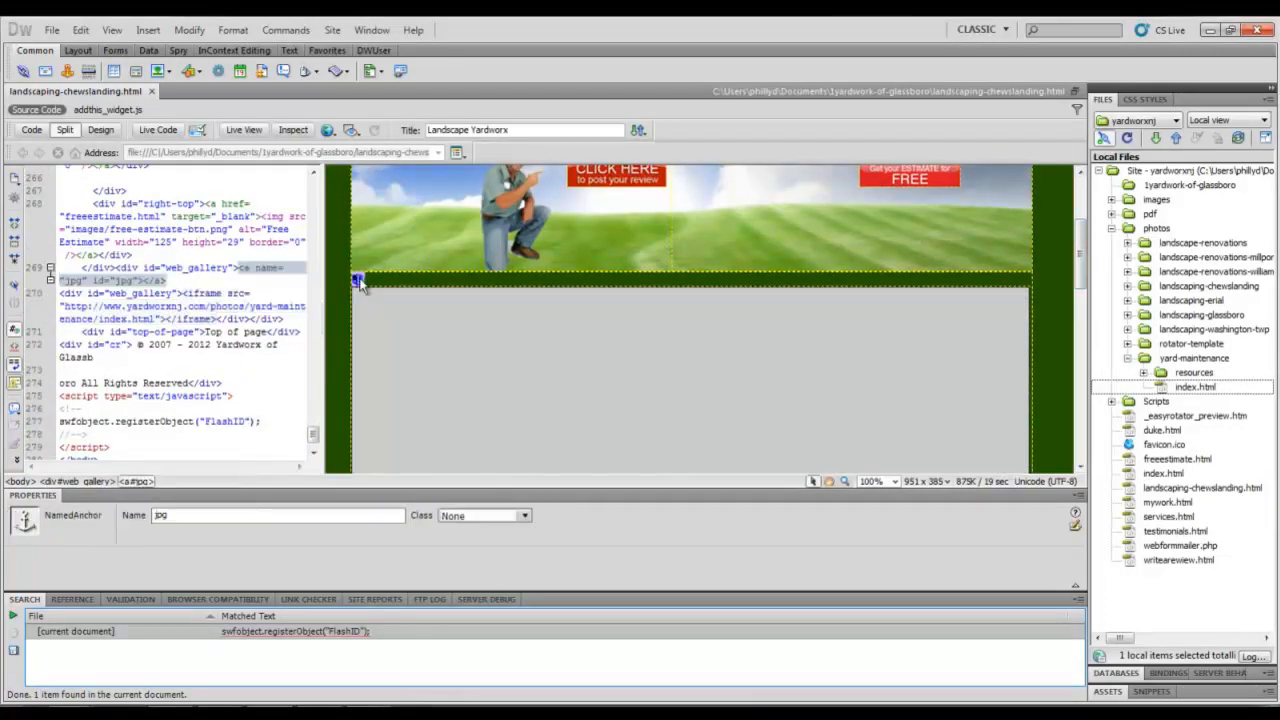
click(379, 327)
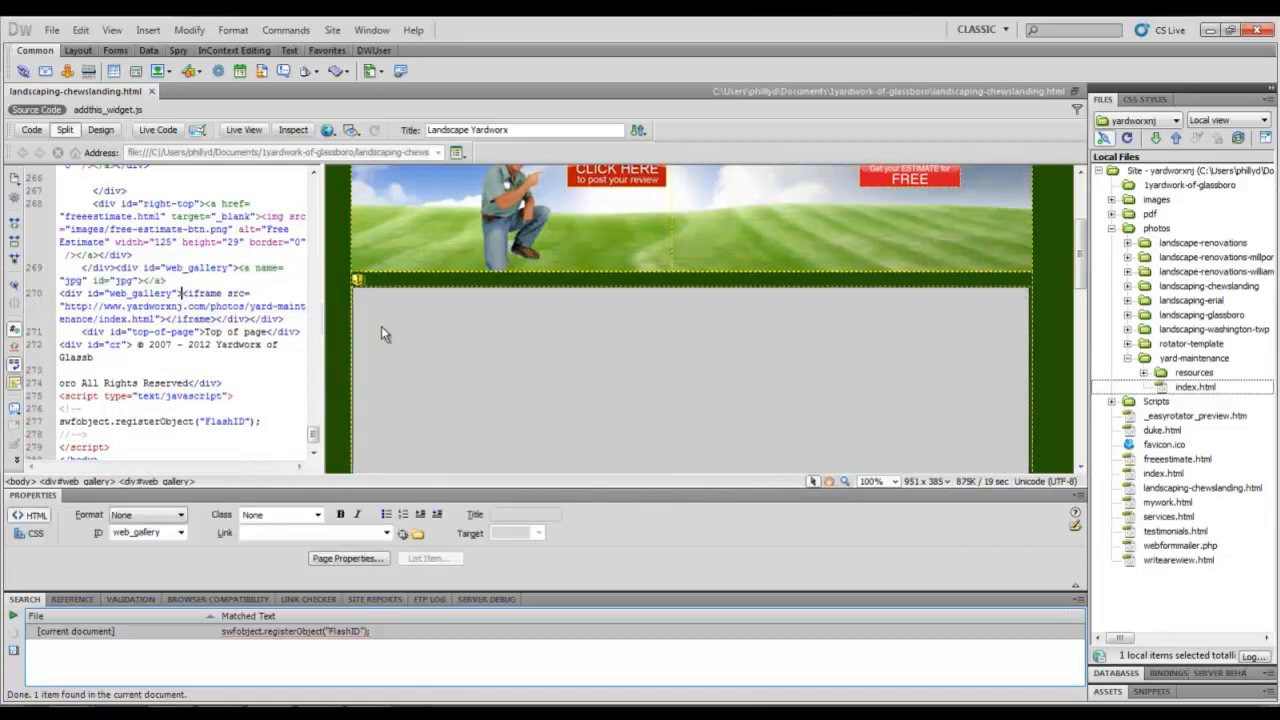
scroll(398, 317, up, 1)
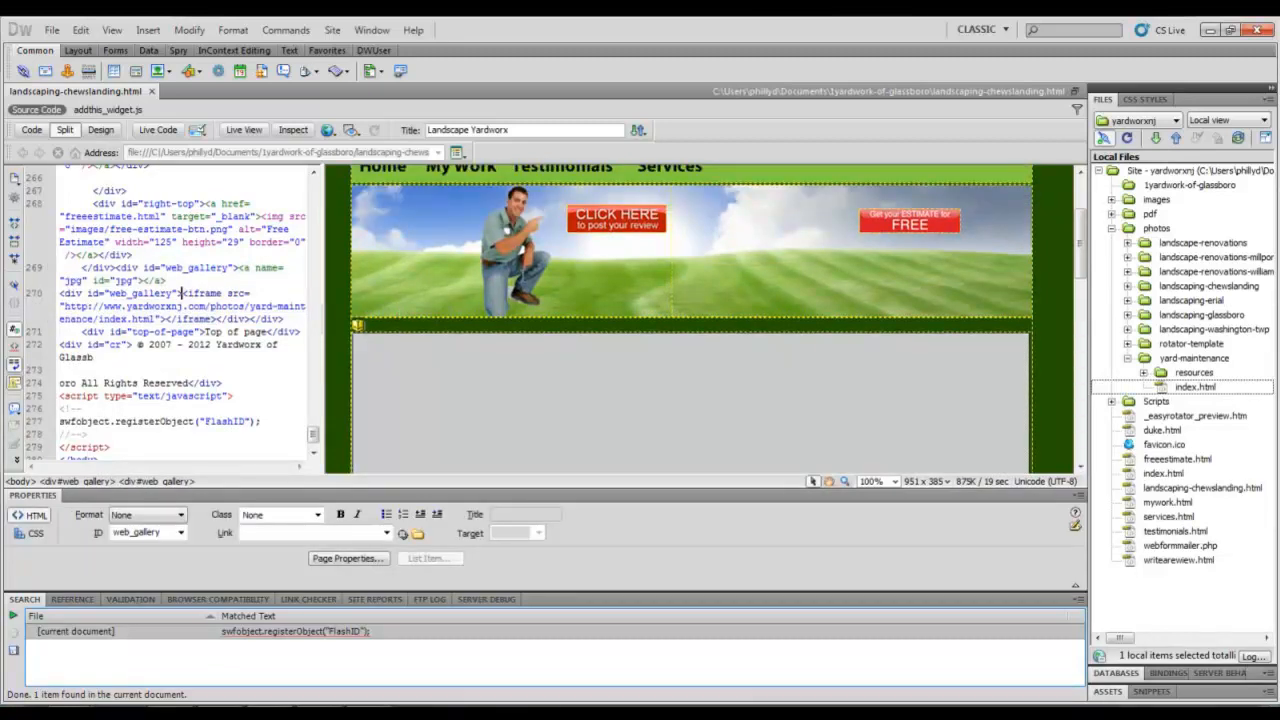